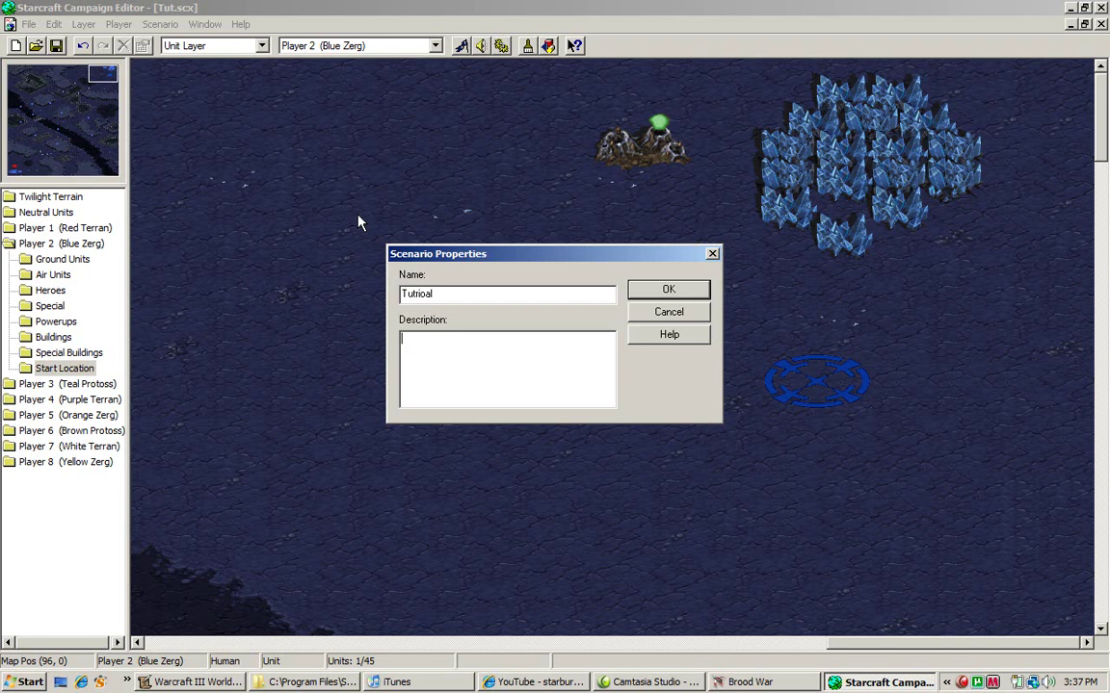
# Describe the scenario as a map made "to show ppl like you how to make a flipping map" and accept the scenario properties
pyautogui.write('A map that lownnoobsatstarcraft made to show ppl like')
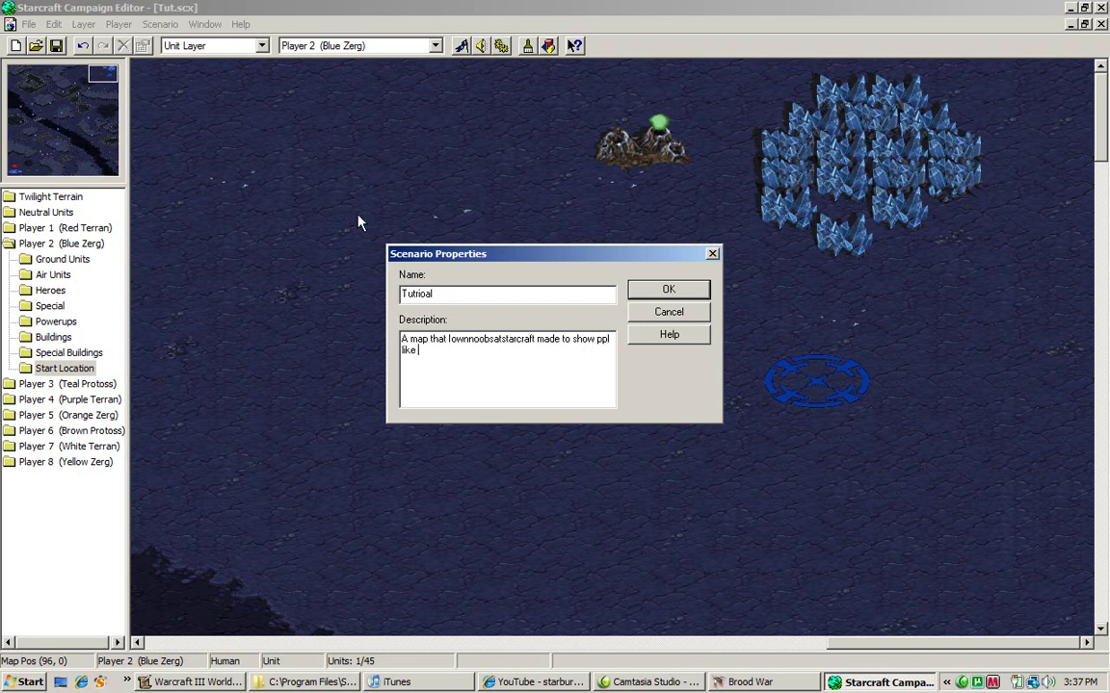
pyautogui.write('you how to make a flipping map. Becaus')
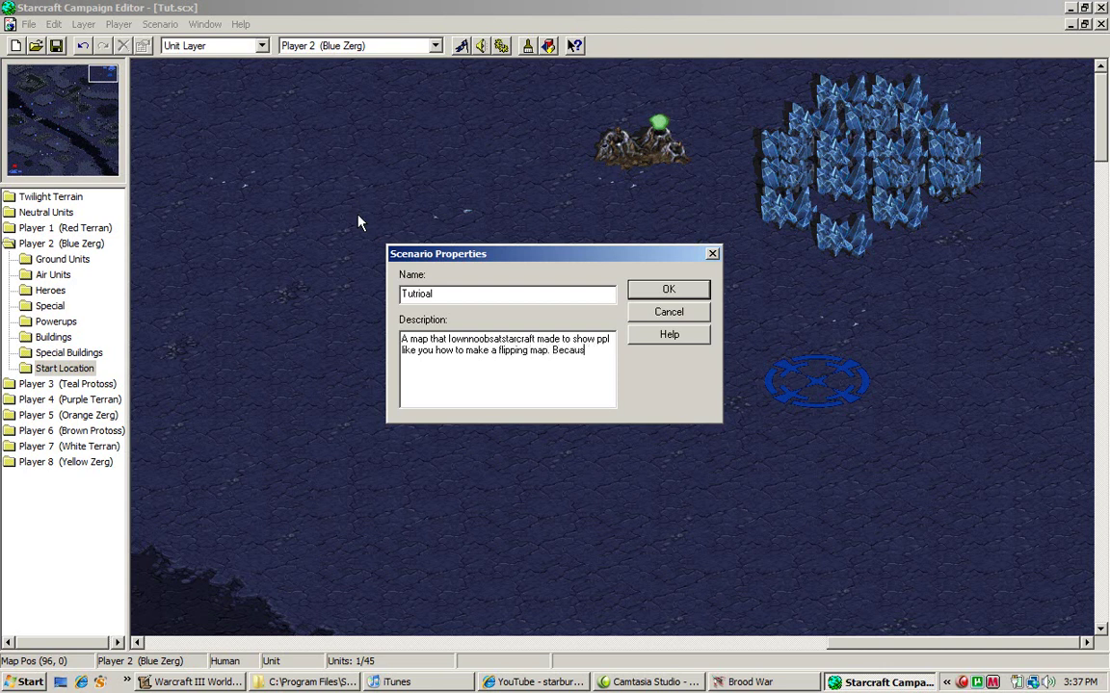
pyautogui.write('UV all of youXD')
pyautogui.click(704, 296)
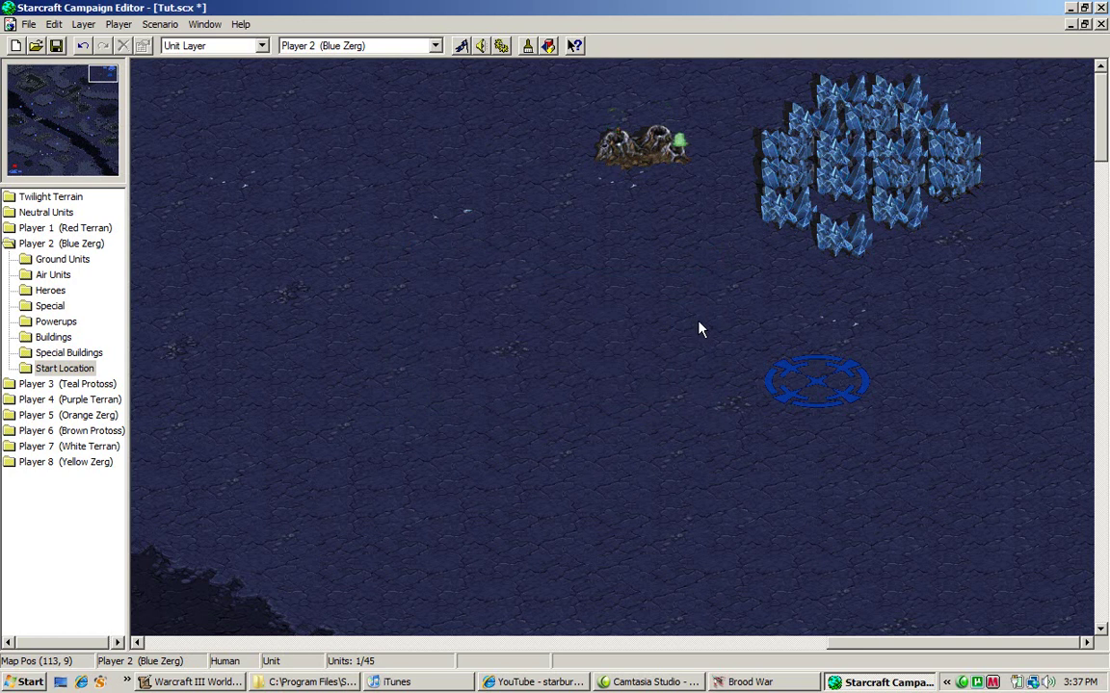
# Save the scenario under its existing file name
pyautogui.click(29, 24)
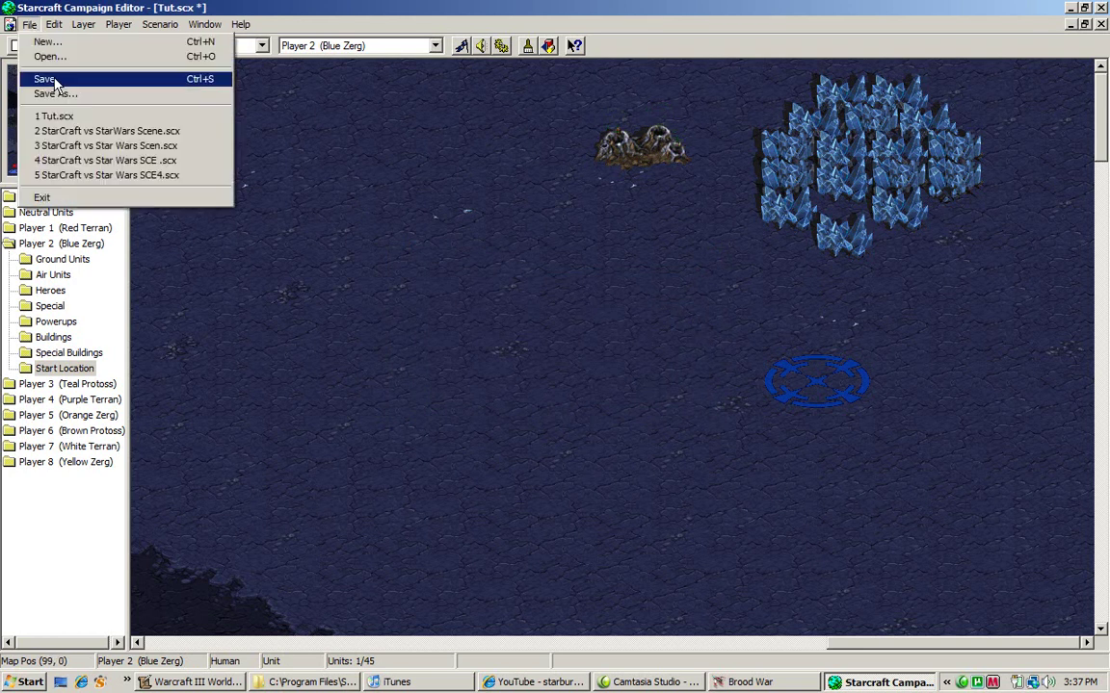
pyautogui.click(31, 24)
pyautogui.click(31, 23)
pyautogui.click(44, 78)
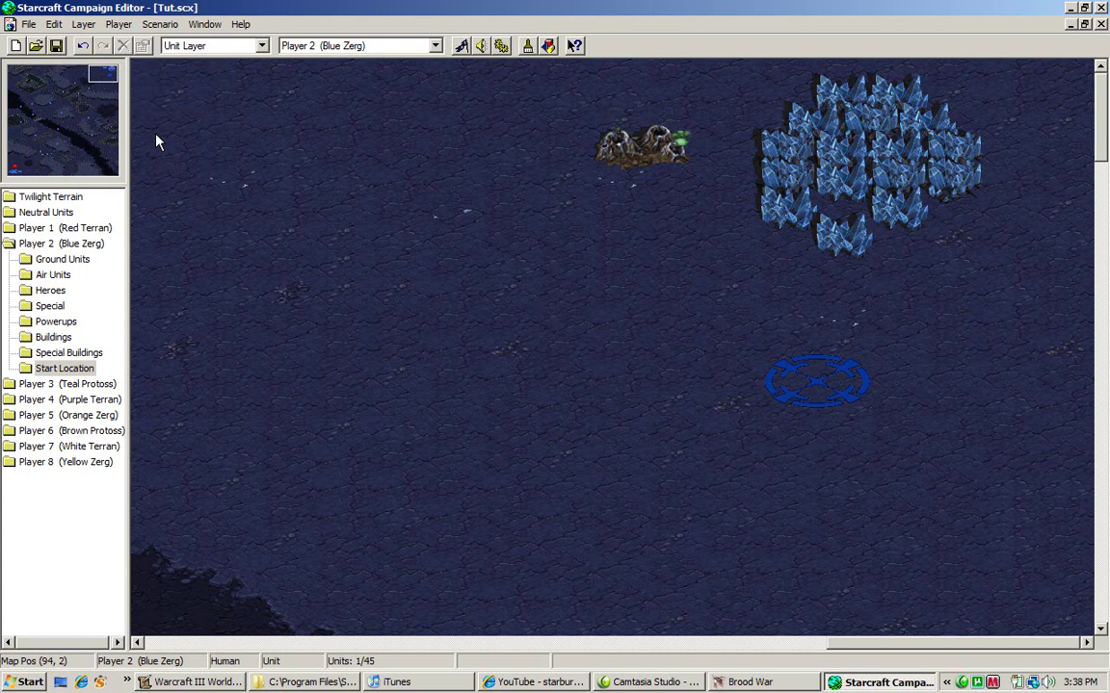
# Examine the start locations and nearby resources of Player 1 and Player 2 at opposite corners of the map
pyautogui.click(116, 25)
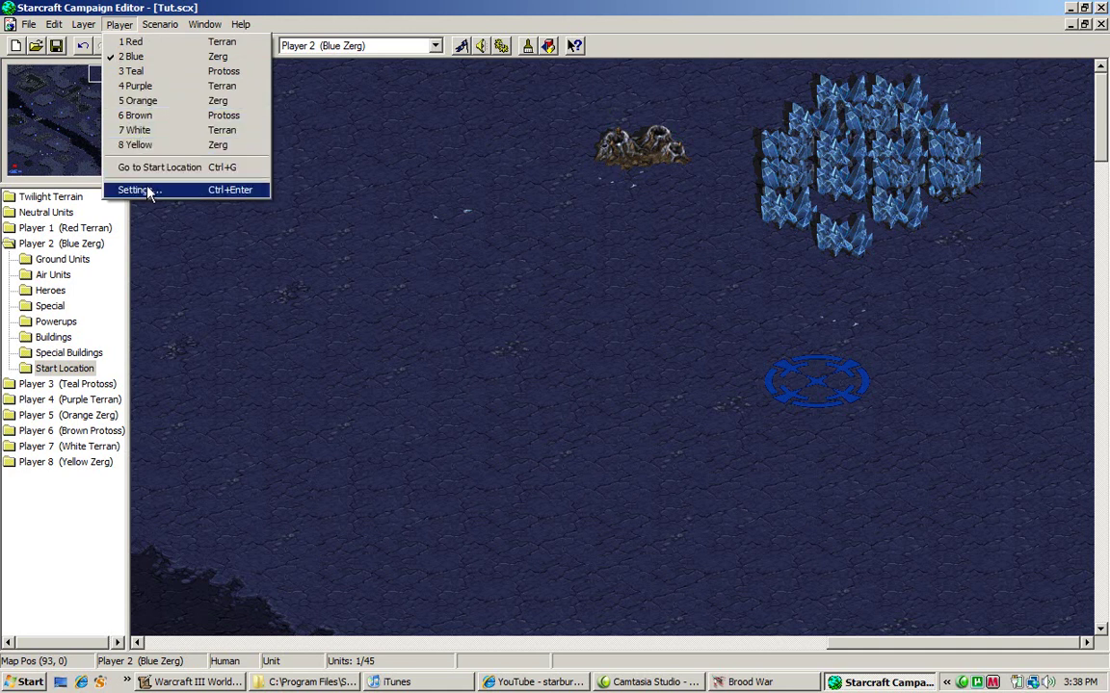
pyautogui.click(94, 79)
pyautogui.click(17, 173)
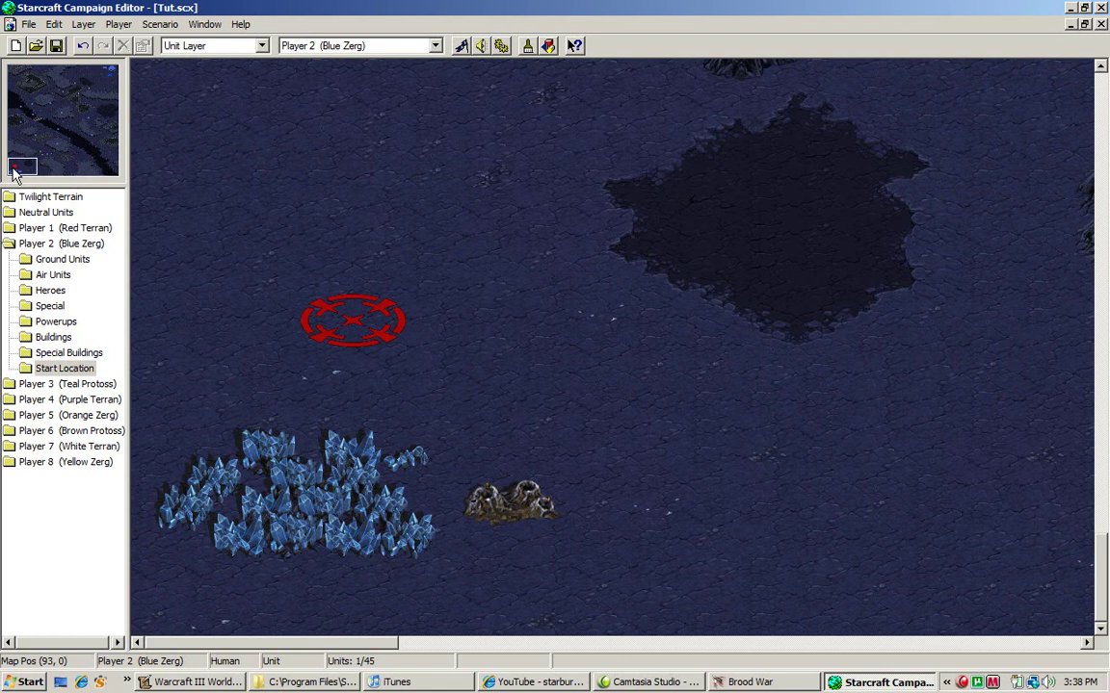
pyautogui.click(34, 228)
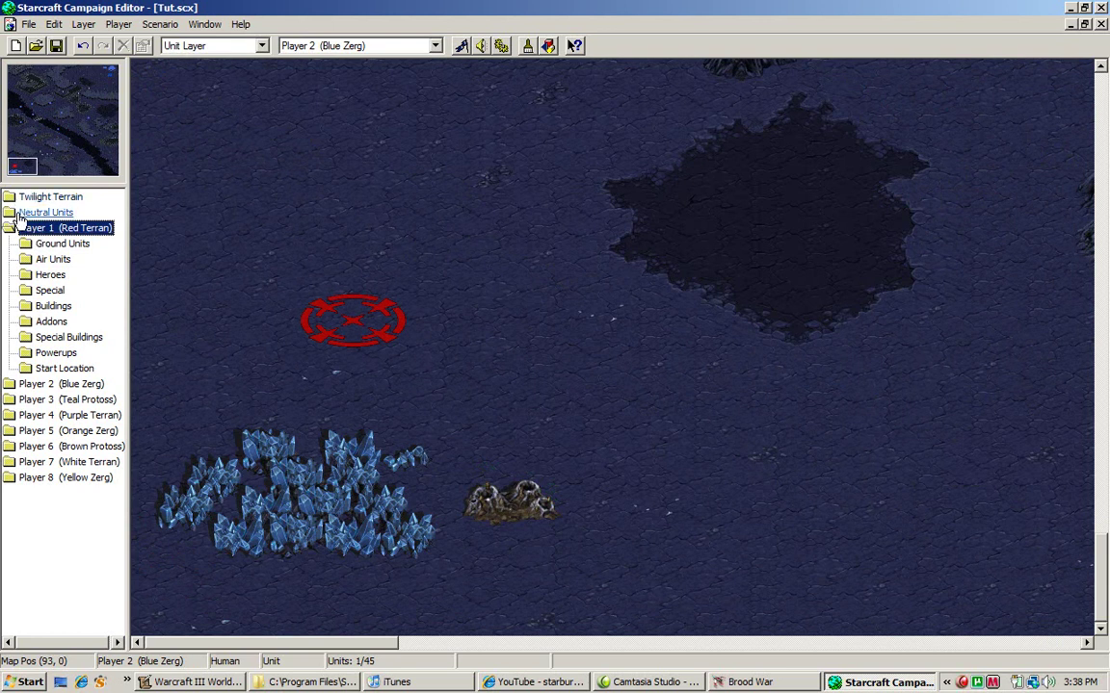
pyautogui.click(22, 228)
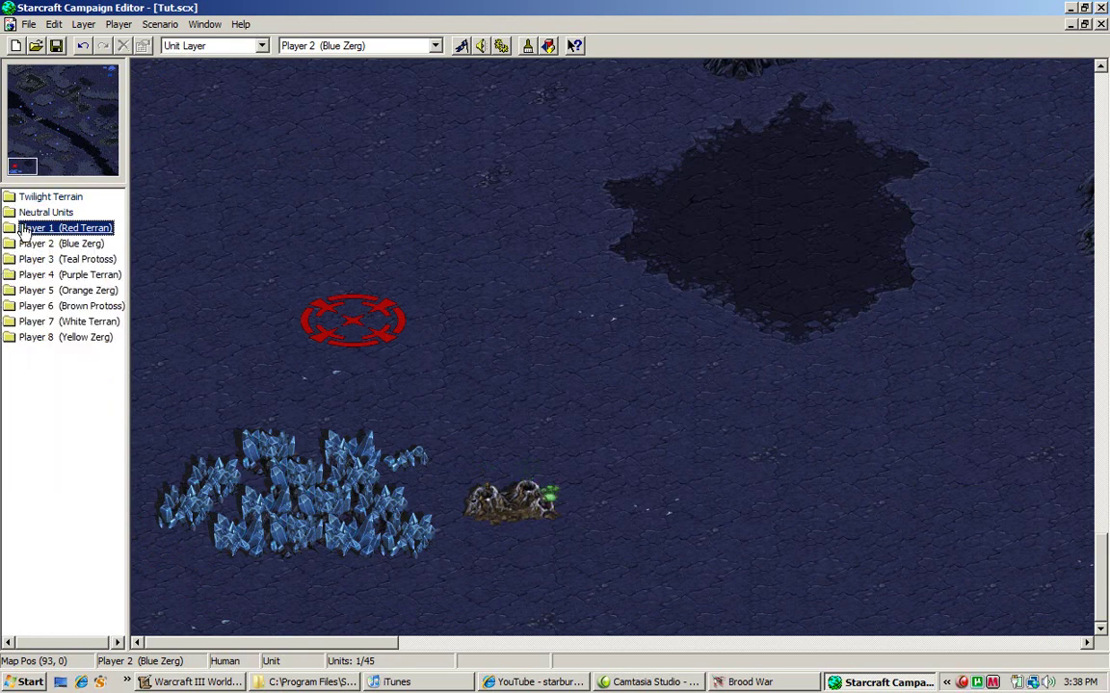
pyautogui.click(107, 83)
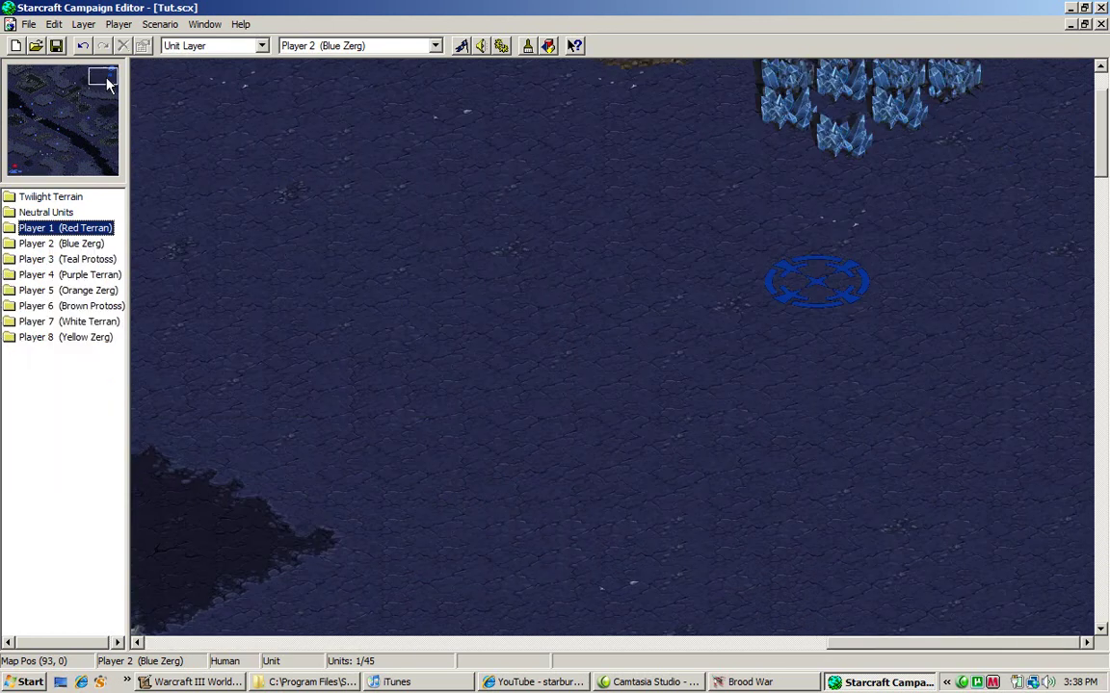
pyautogui.moveTo(107, 82); pyautogui.dragTo(17, 176)
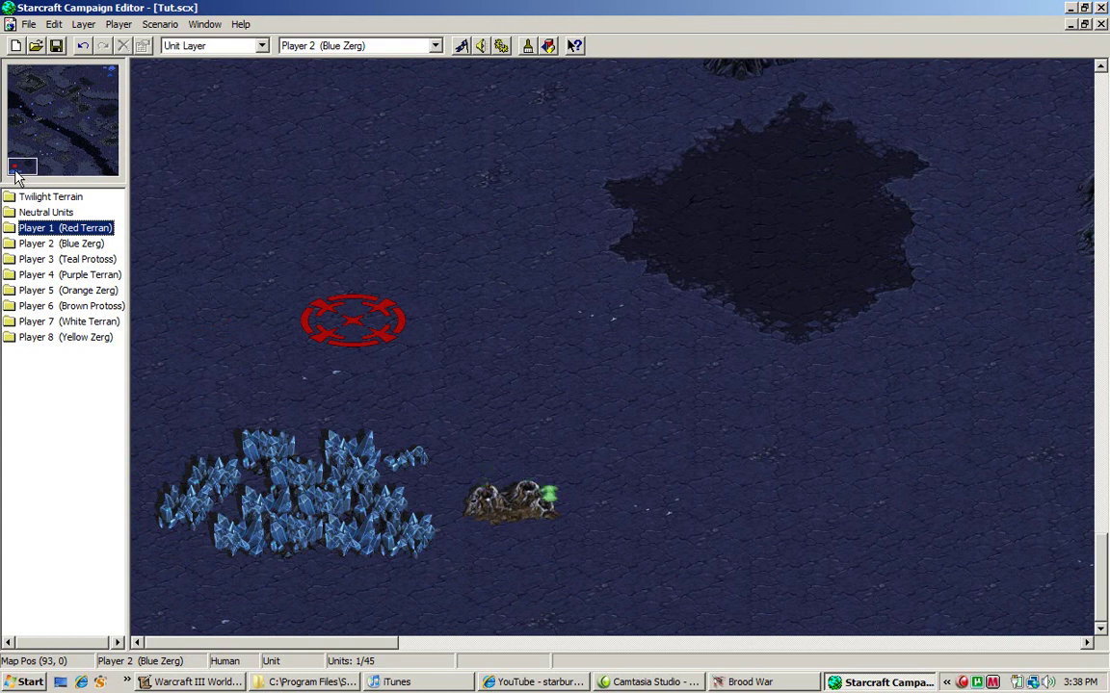
# Place a Terran Command Center for Player 1 (Red Terran) over the upper part of the red start location
pyautogui.click(38, 232)
pyautogui.doubleClick(38, 229)
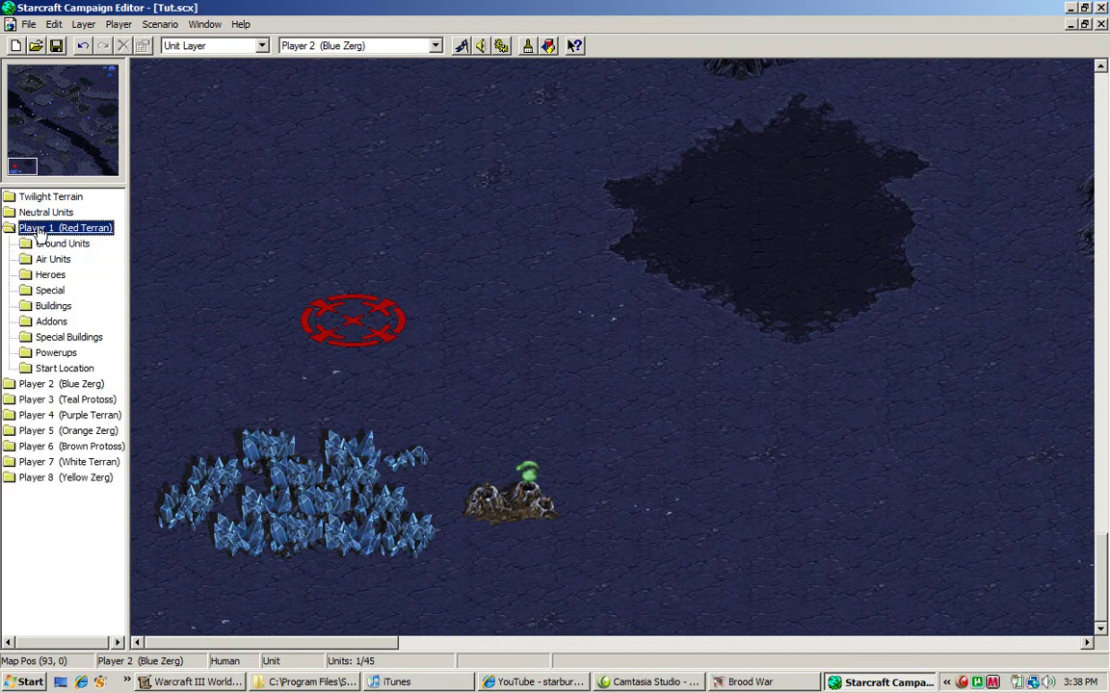
pyautogui.doubleClick(52, 306)
pyautogui.click(69, 322)
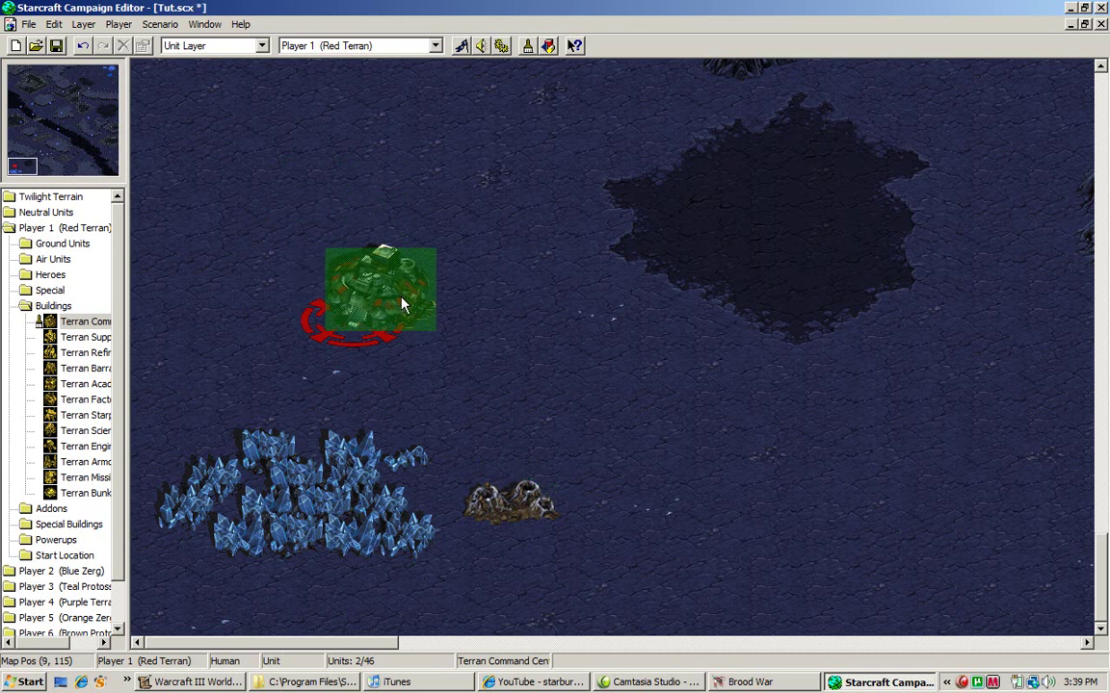
pyautogui.click(381, 290)
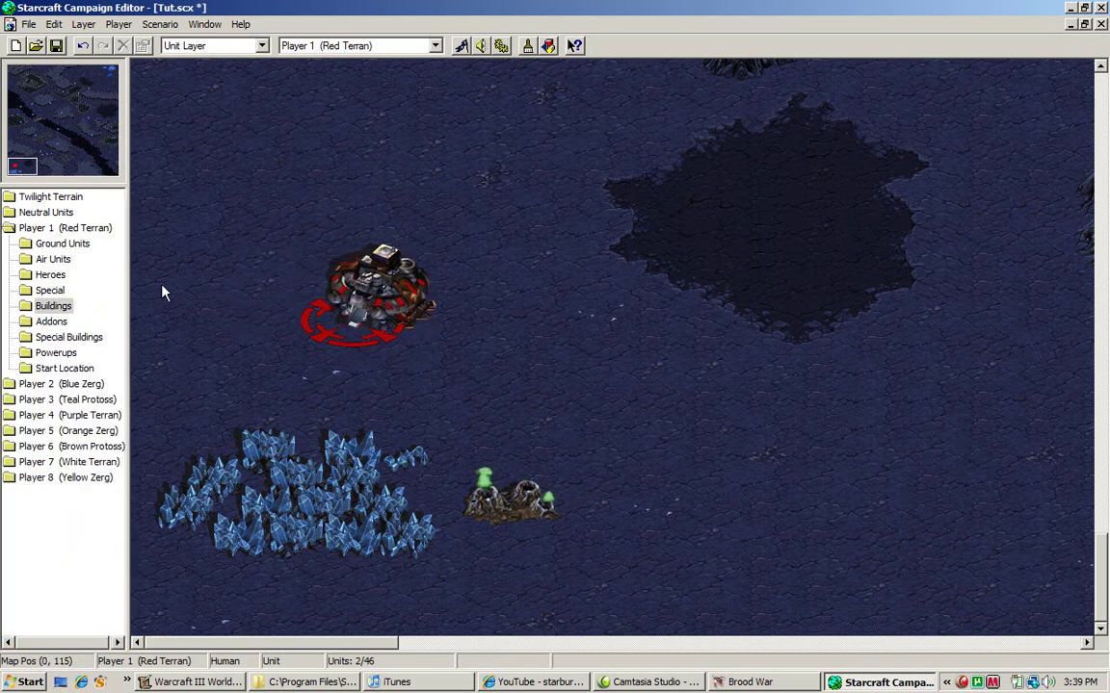
# Place eight Terran Marines for Player 1 in two diagonal lines of four, northwest and east of the dark terrain patch
pyautogui.click(60, 244)
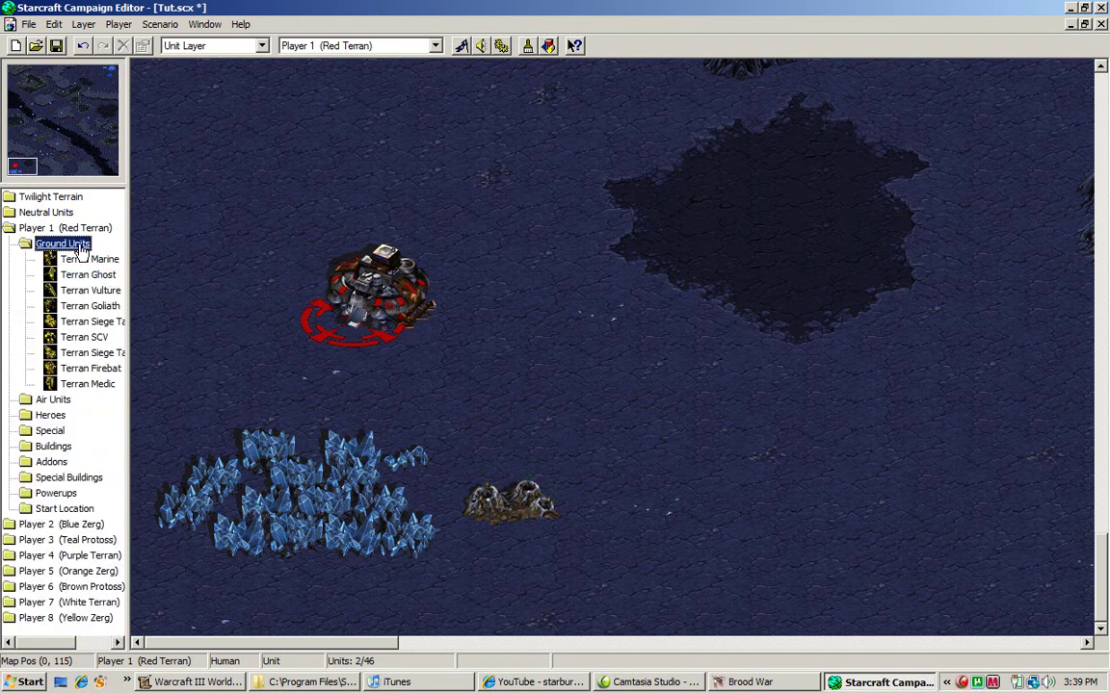
pyautogui.click(72, 230)
pyautogui.click(73, 243)
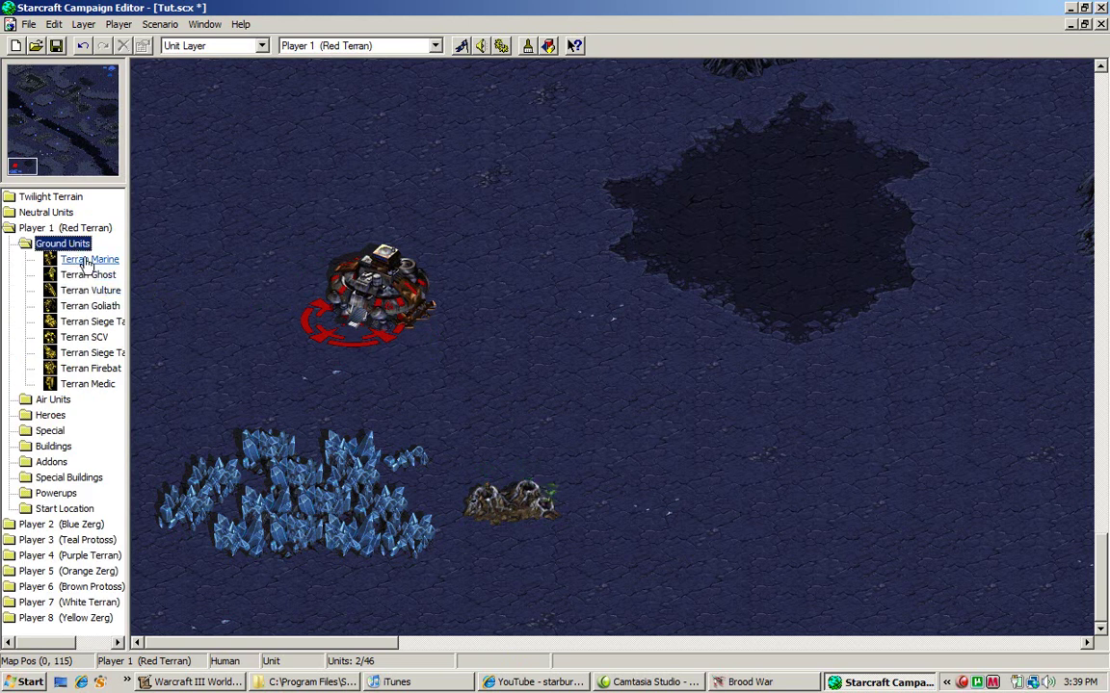
pyautogui.click(84, 259)
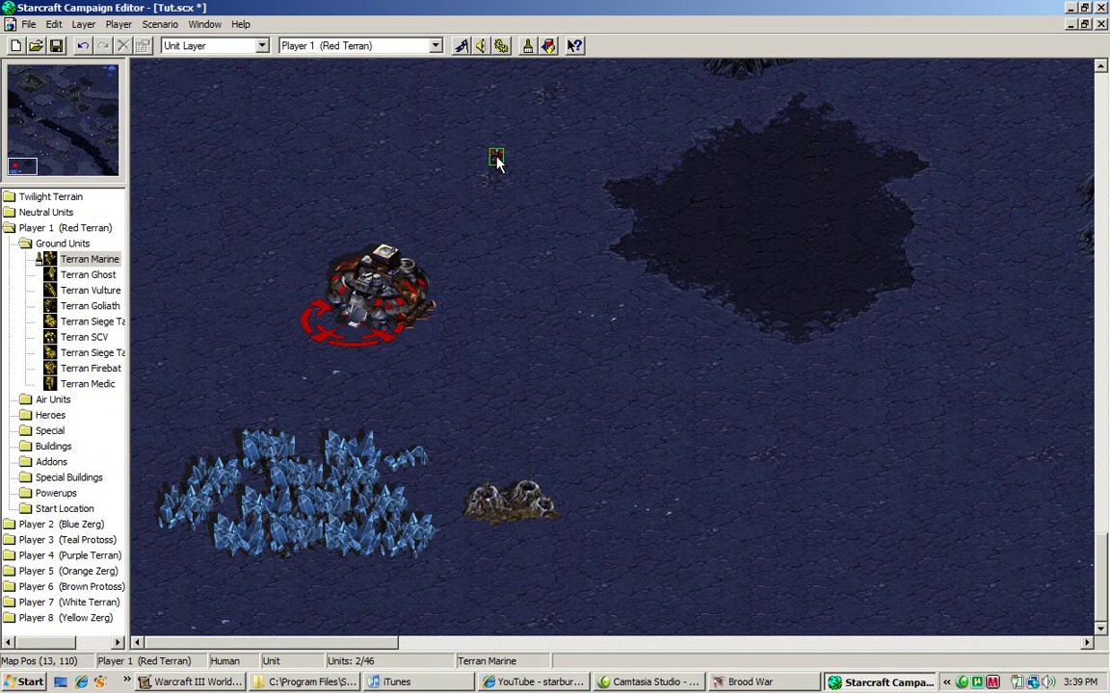
pyautogui.press('Up')
pyautogui.press('Up')
pyautogui.press('Up')
pyautogui.press('Right')
pyautogui.press('Right')
pyautogui.click(653, 175)
pyautogui.click(626, 199)
pyautogui.click(605, 216)
pyautogui.click(590, 235)
pyautogui.click(990, 292)
pyautogui.click(967, 319)
pyautogui.click(943, 337)
pyautogui.click(911, 369)
pyautogui.press('Left')
pyautogui.press('Left')
pyautogui.press('Down')
pyautogui.press('Down')
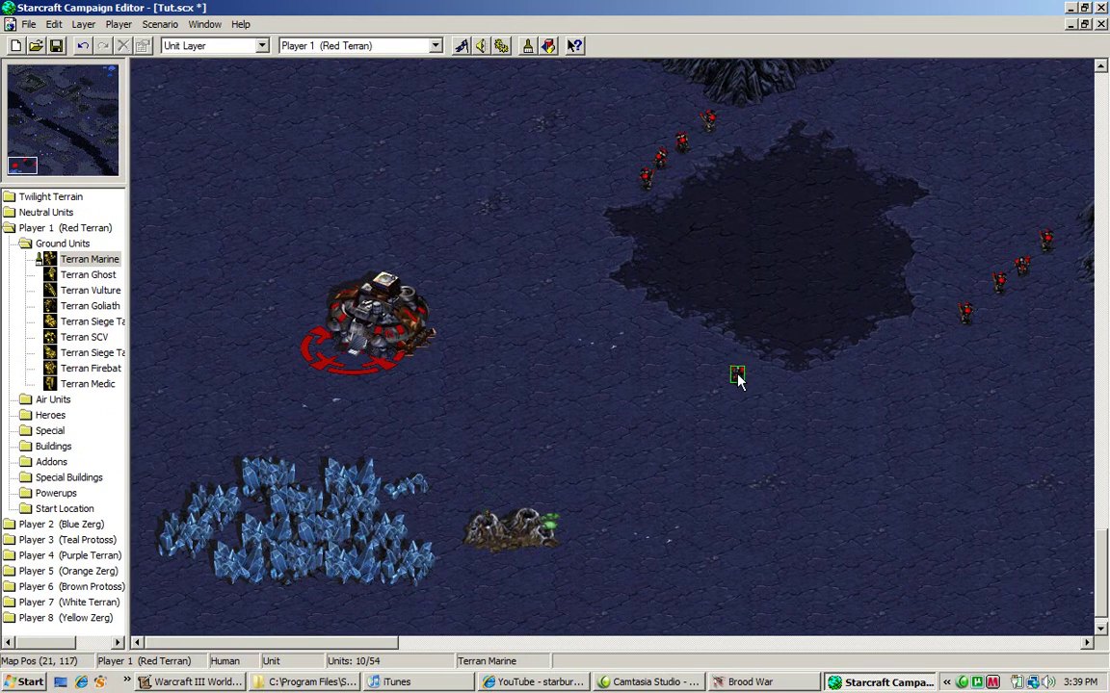
pyautogui.rightClick(701, 357)
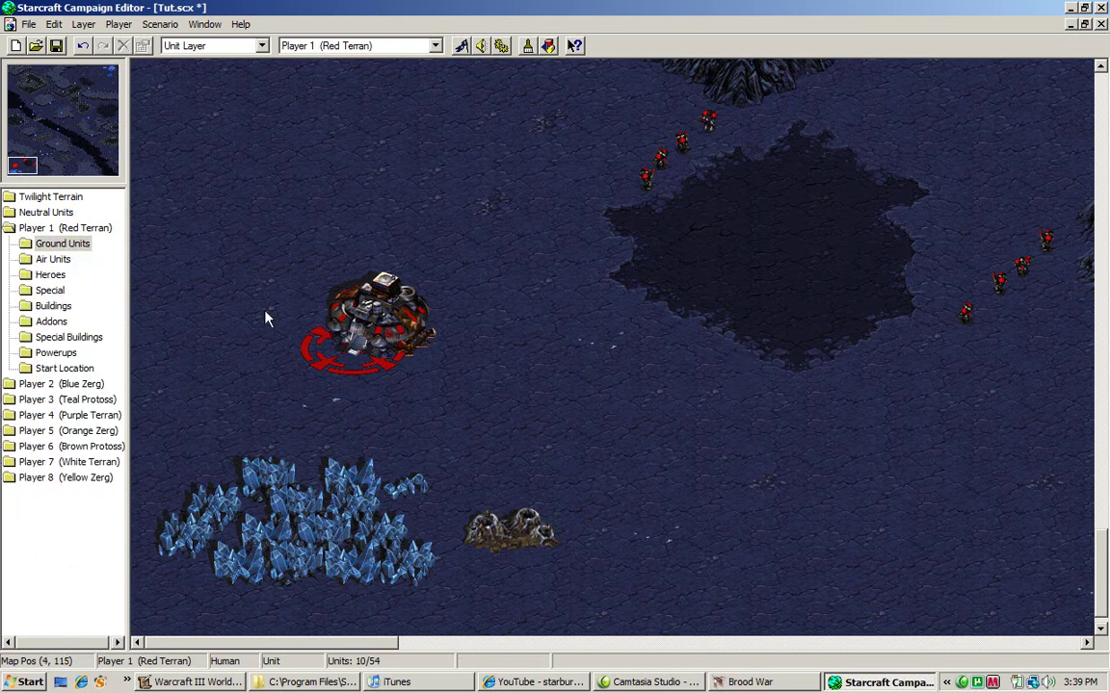
# Place two Terran Barracks for Player 1 east of the Command Center, along the southwest side of the dark terrain patch
pyautogui.click(61, 306)
pyautogui.click(79, 322)
pyautogui.click(83, 368)
pyautogui.click(631, 309)
pyautogui.click(742, 395)
pyautogui.rightClick(395, 421)
# Place eight Terran Supply Depots for Player 1 in a block two wide and four high, northwest of the Command Center
pyautogui.doubleClick(53, 305)
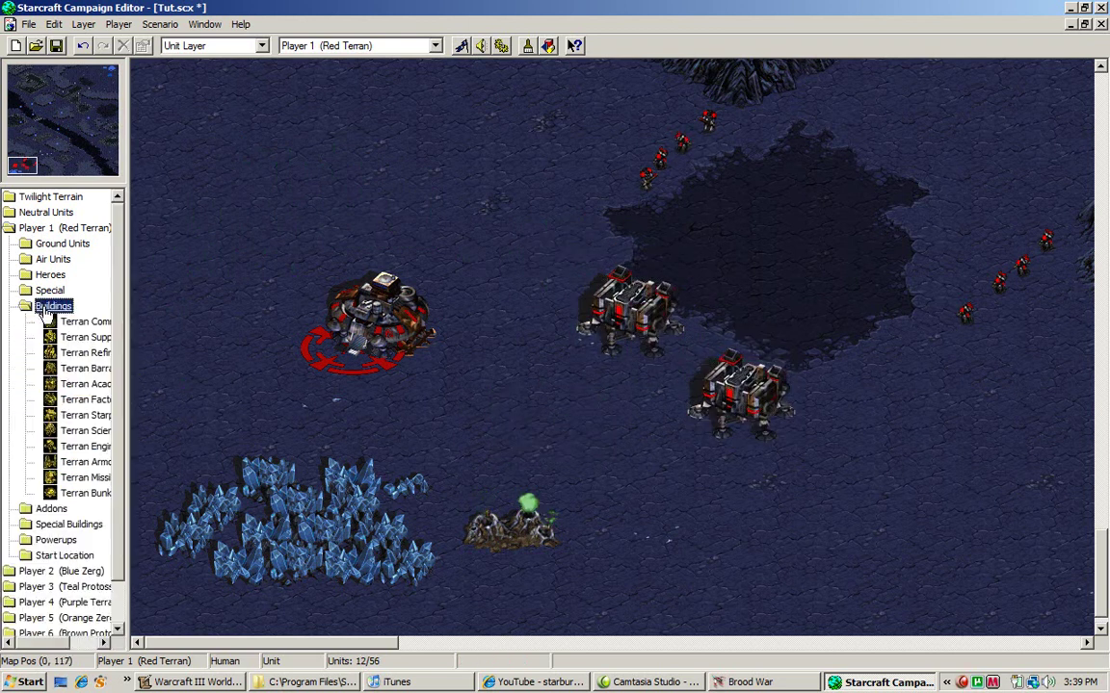
pyautogui.click(85, 337)
pyautogui.scroll(3, 166, 287)
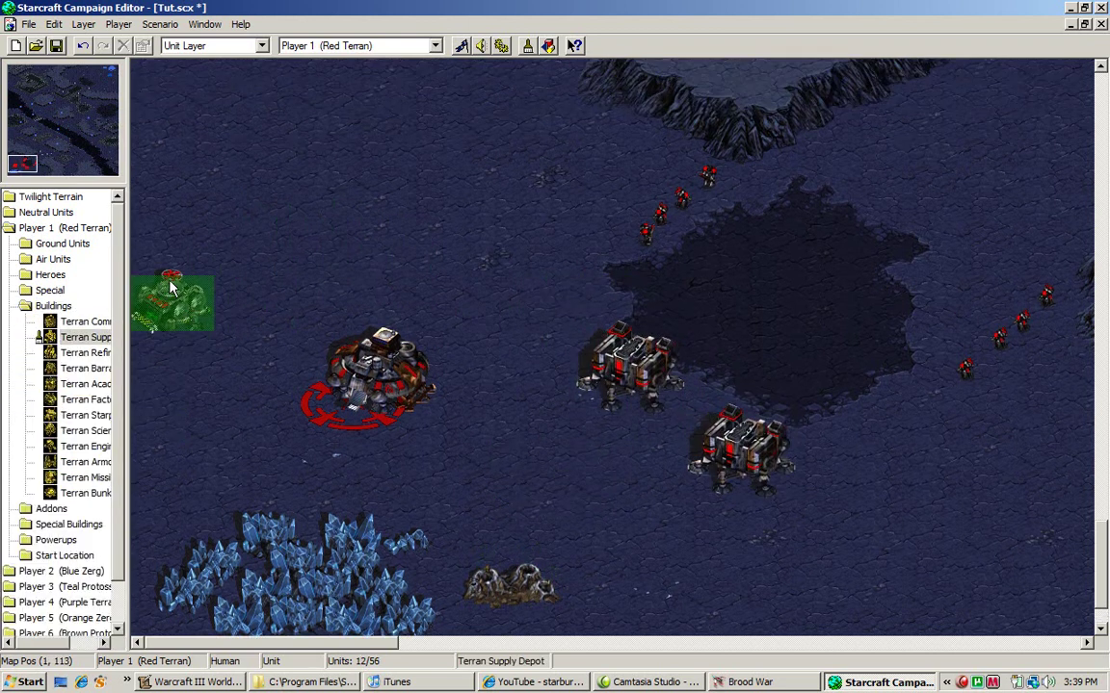
pyautogui.scroll(1, 231, 190)
pyautogui.click(229, 218)
pyautogui.click(314, 219)
pyautogui.click(311, 252)
pyautogui.click(227, 252)
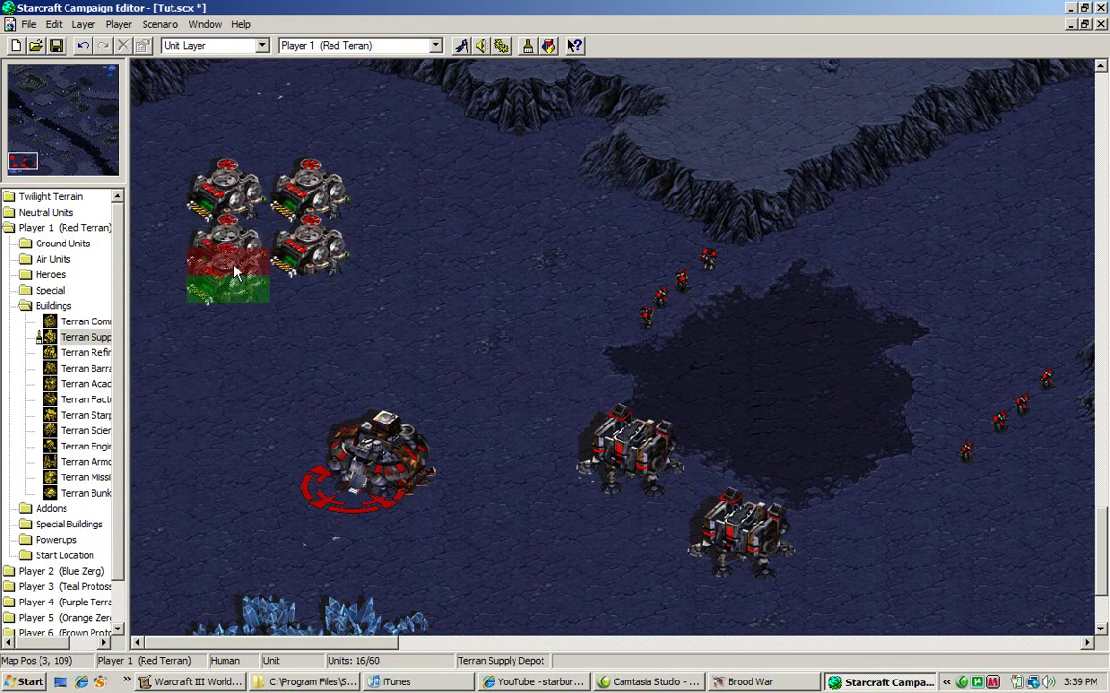
pyautogui.click(227, 308)
pyautogui.click(310, 306)
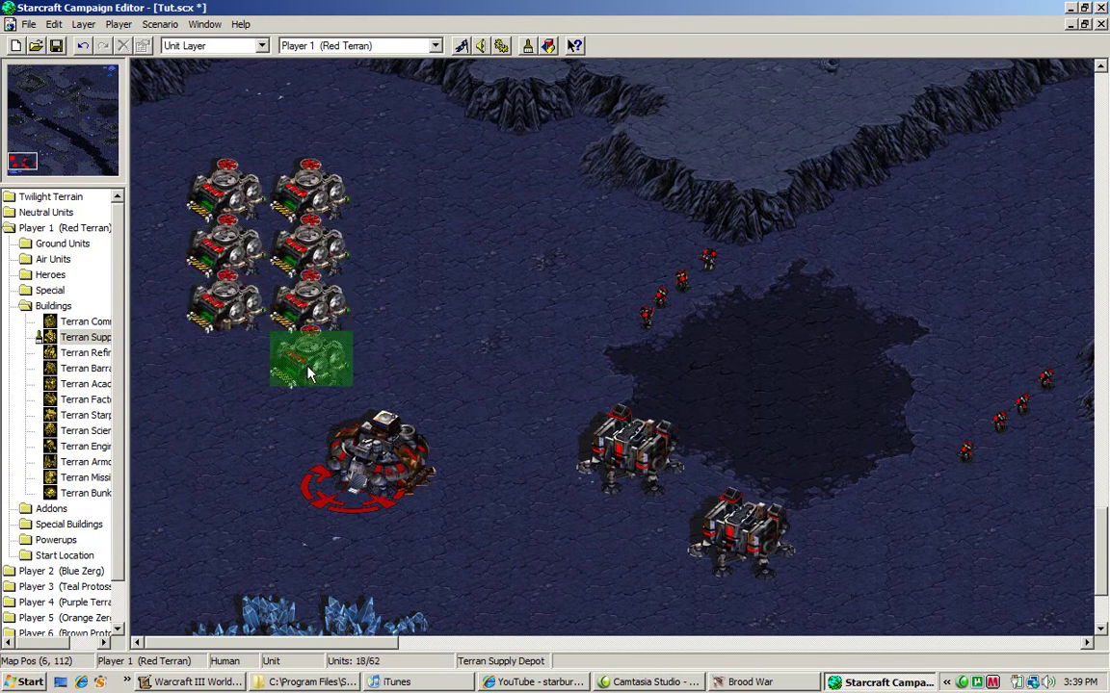
pyautogui.click(310, 359)
pyautogui.click(227, 359)
pyautogui.rightClick(274, 400)
pyautogui.scroll(-2, 270, 390)
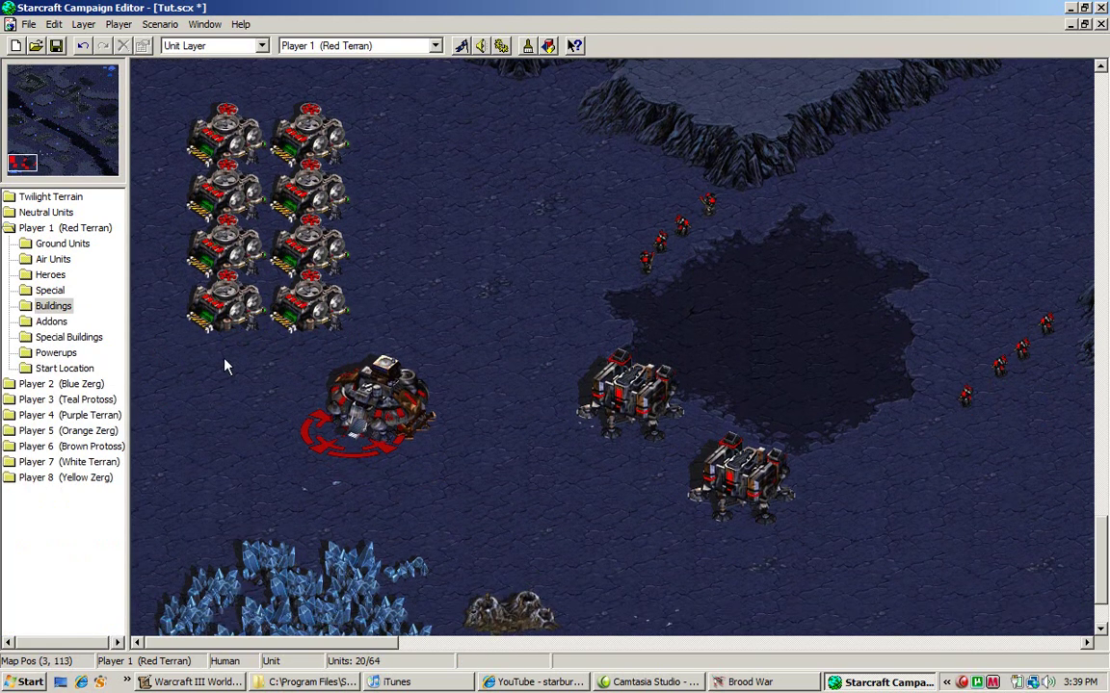
pyautogui.doubleClick(53, 306)
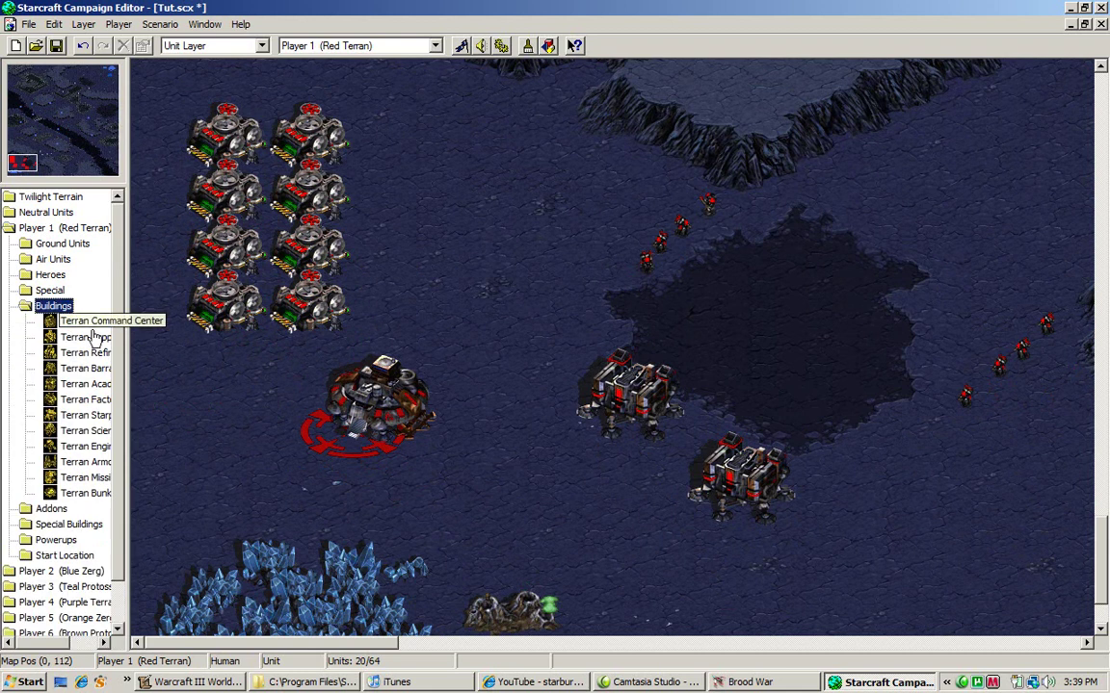
pyautogui.click(87, 321)
pyautogui.rightClick(374, 9)
pyautogui.click(382, 5)
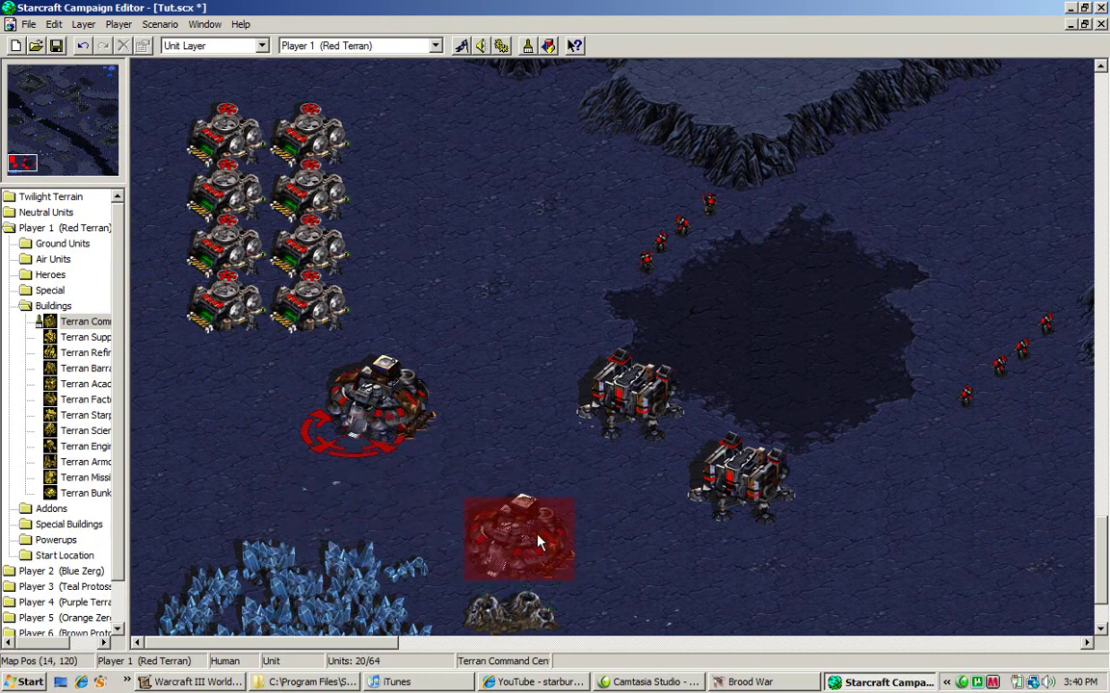
pyautogui.rightClick(505, 508)
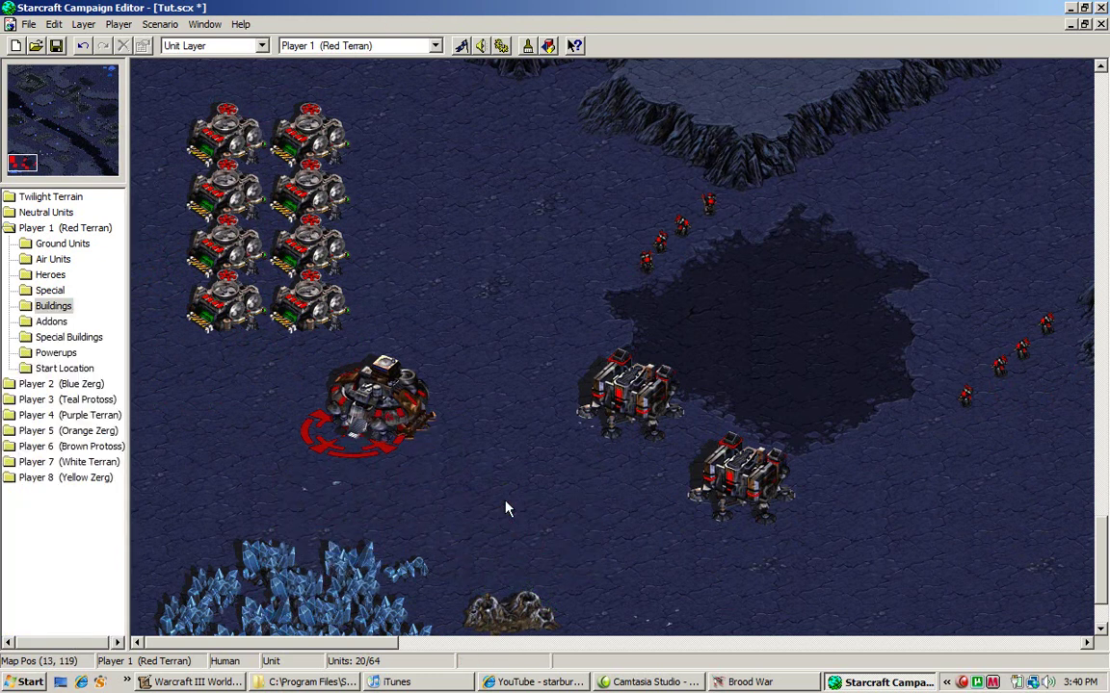
pyautogui.doubleClick(58, 306)
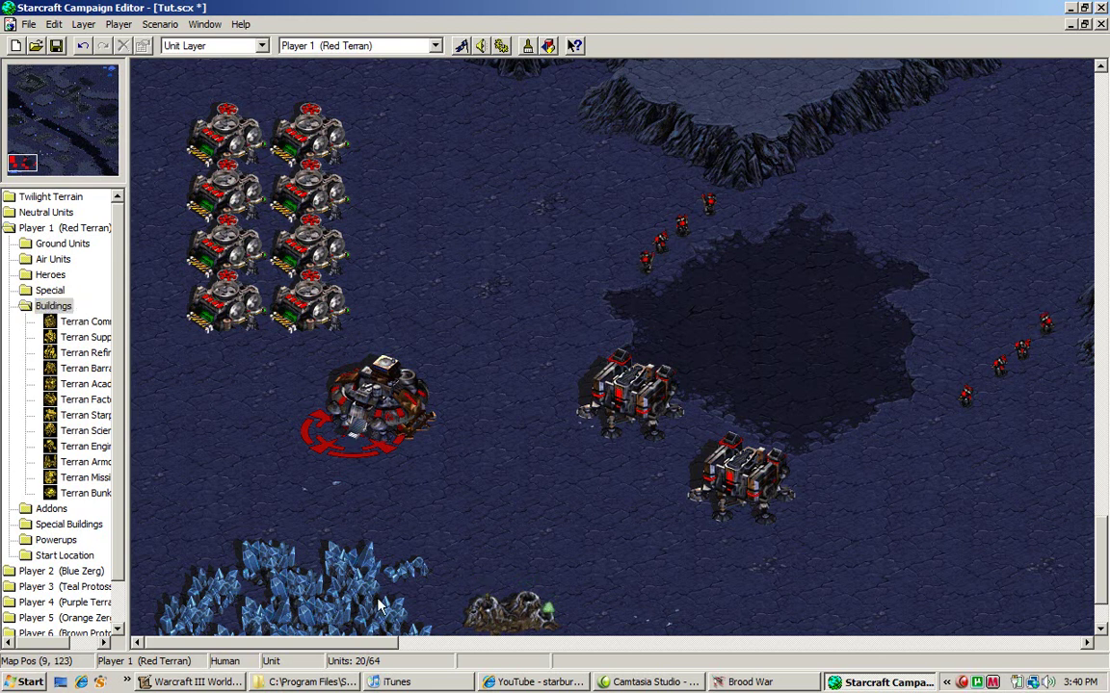
# Switch to iTunes and pause the song that is playing
pyautogui.click(395, 682)
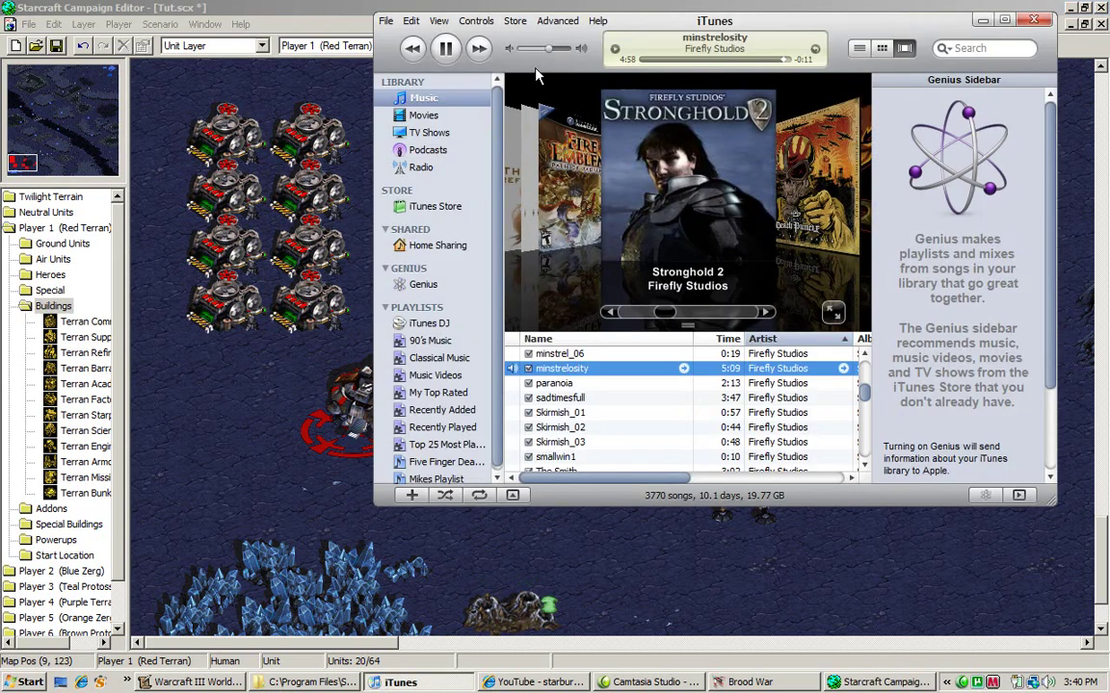
pyautogui.scroll(-15, 566, 448)
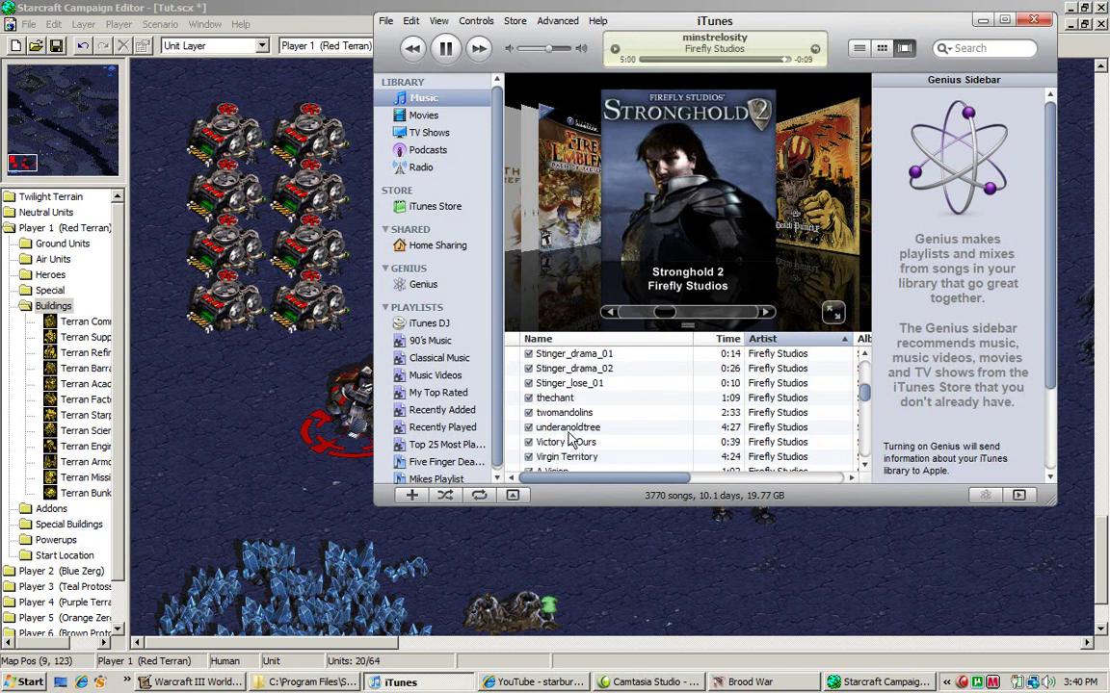
pyautogui.scroll(-12, 570, 416)
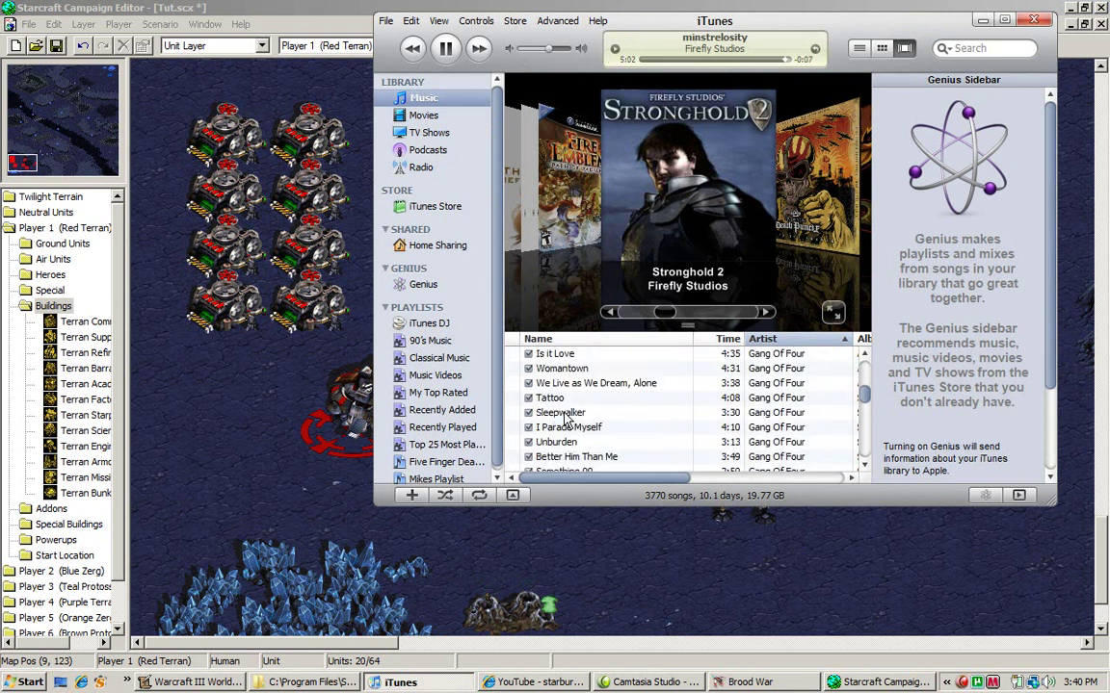
pyautogui.click(445, 46)
# Find Green Egg Galaxy by Koji Kondo in the music library and play it
pyautogui.moveTo(864, 393); pyautogui.dragTo(862, 401)
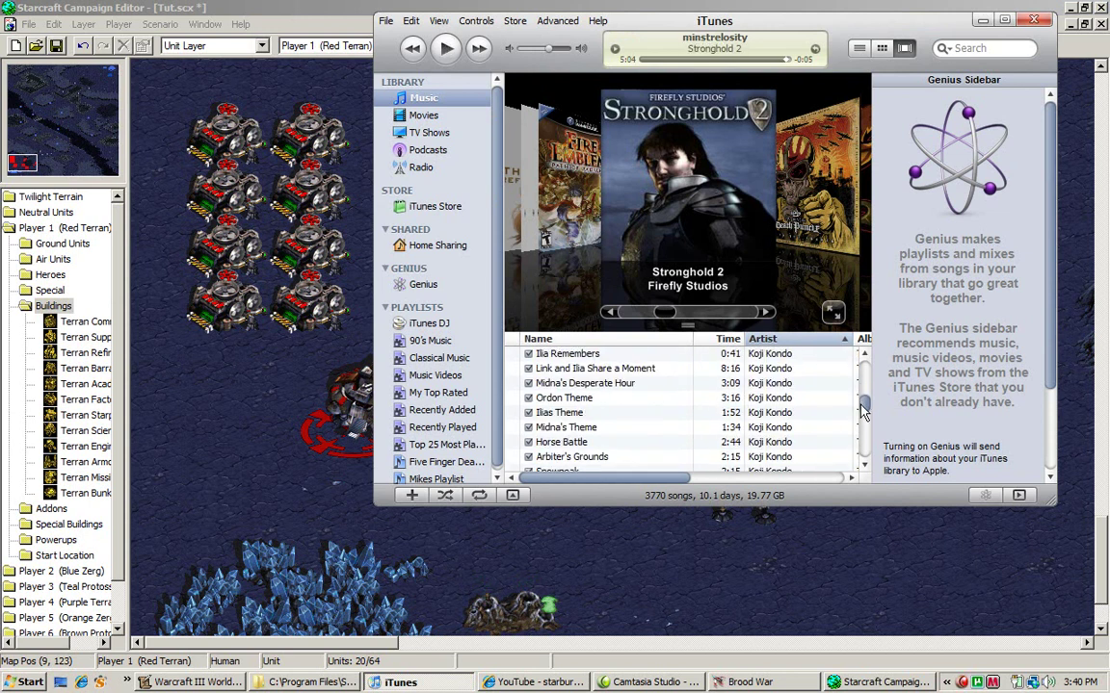
pyautogui.moveTo(863, 411); pyautogui.dragTo(863, 420)
pyautogui.scroll(20, 783, 388)
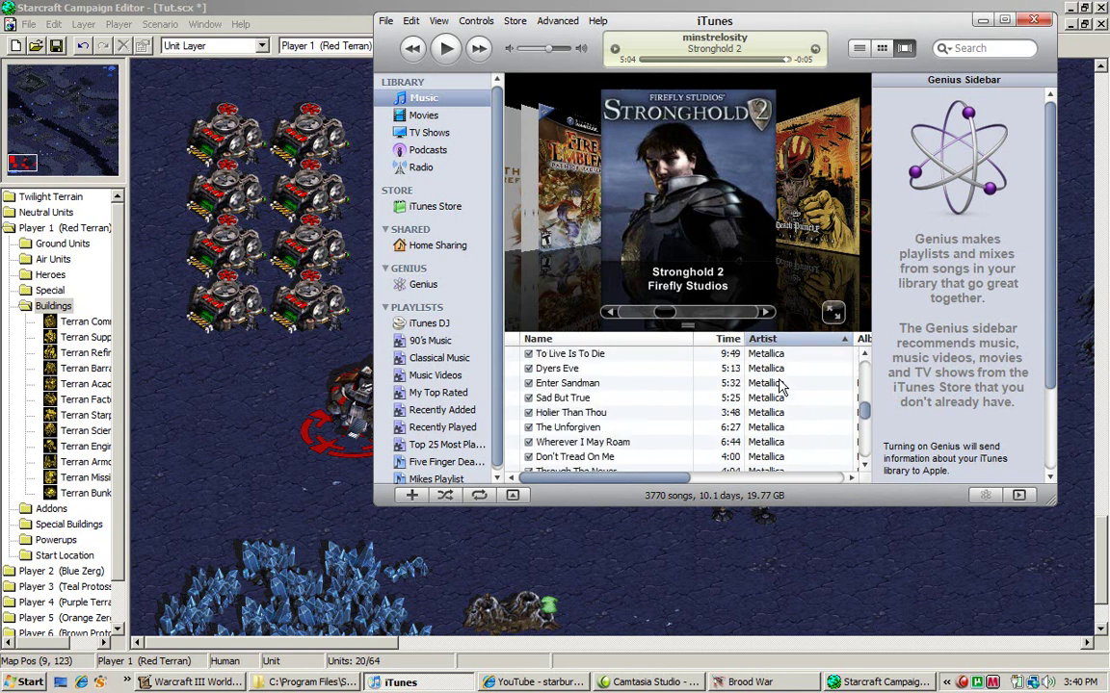
pyautogui.scroll(5, 781, 386)
pyautogui.moveTo(865, 417); pyautogui.dragTo(865, 412)
pyautogui.scroll(8, 756, 390)
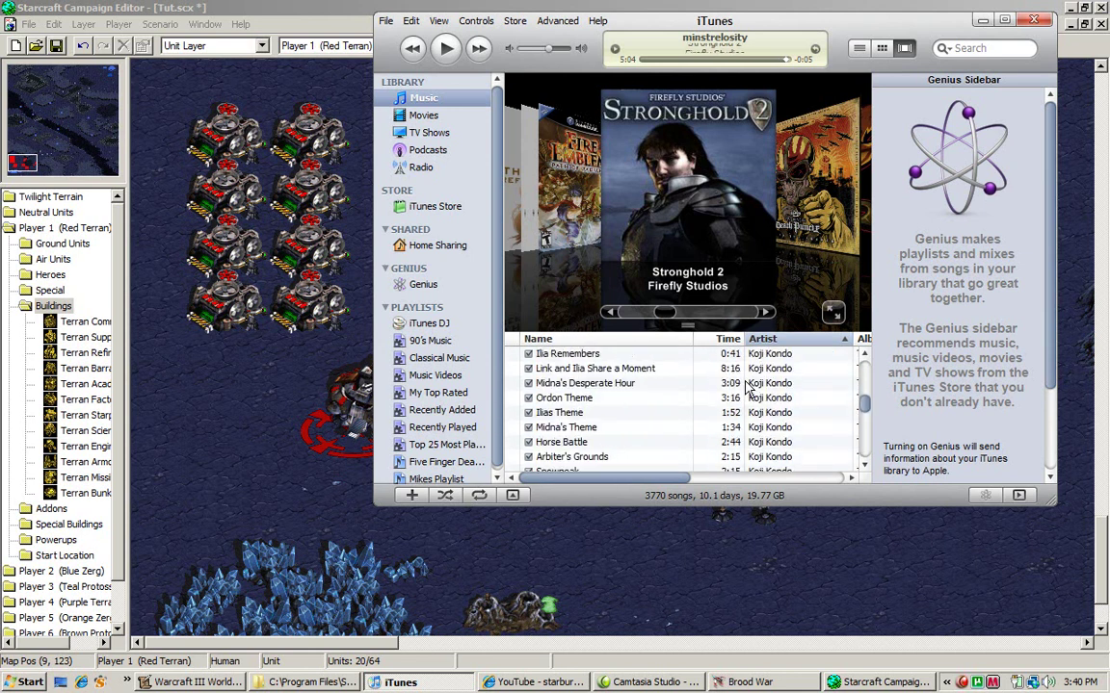
pyautogui.scroll(6, 741, 381)
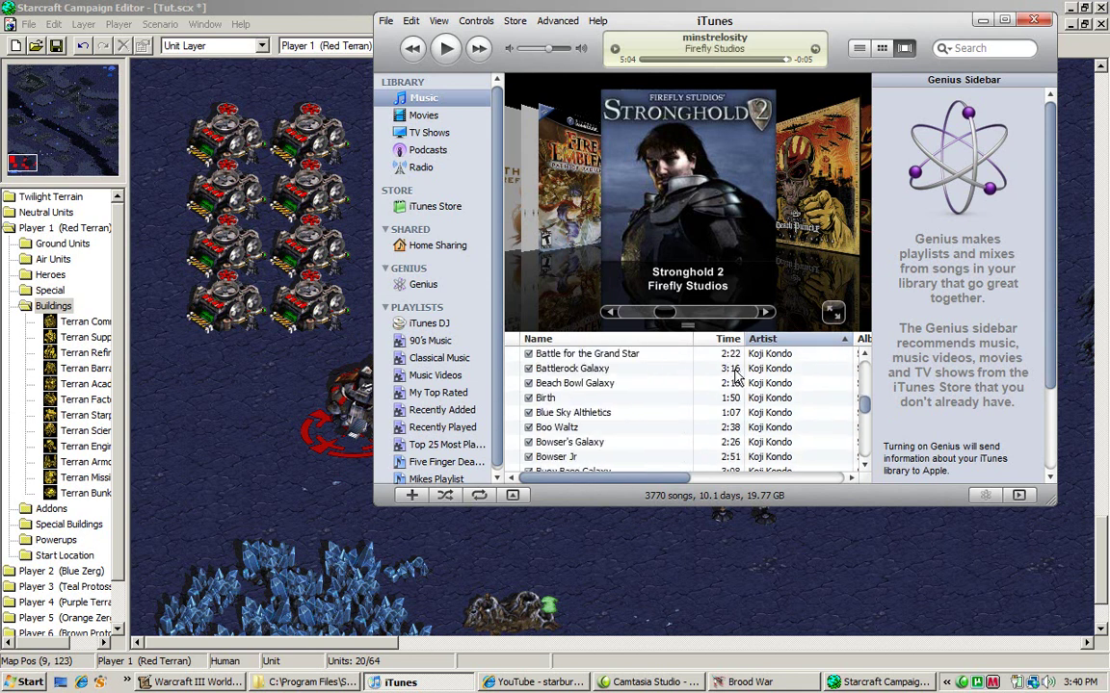
pyautogui.scroll(-5, 652, 375)
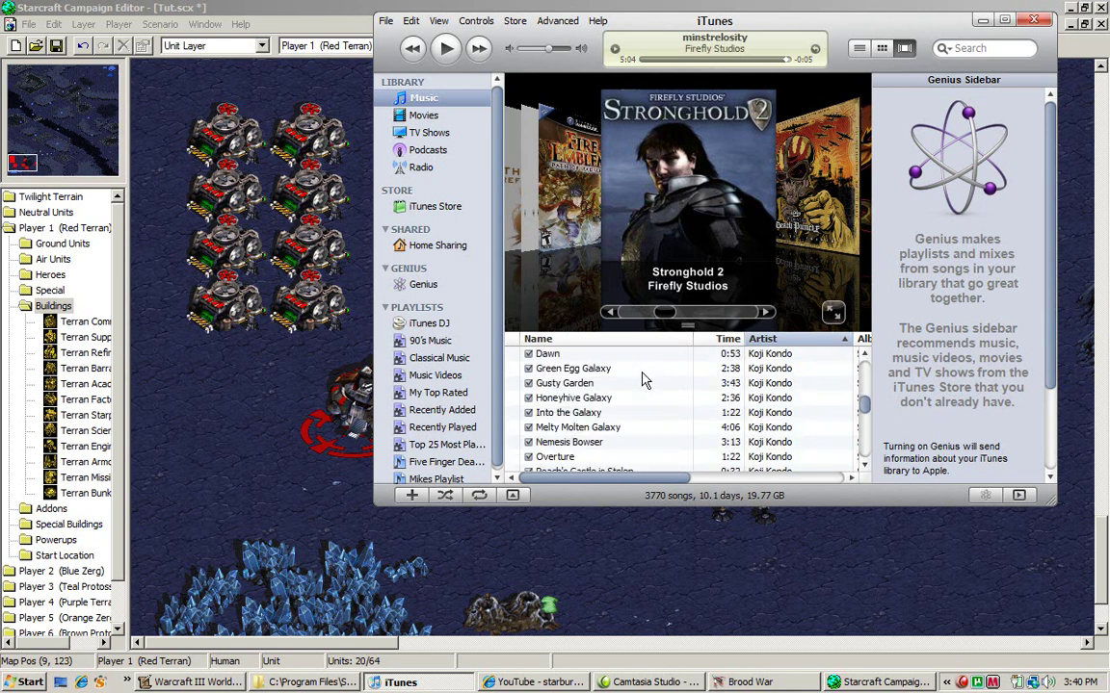
pyautogui.click(594, 371)
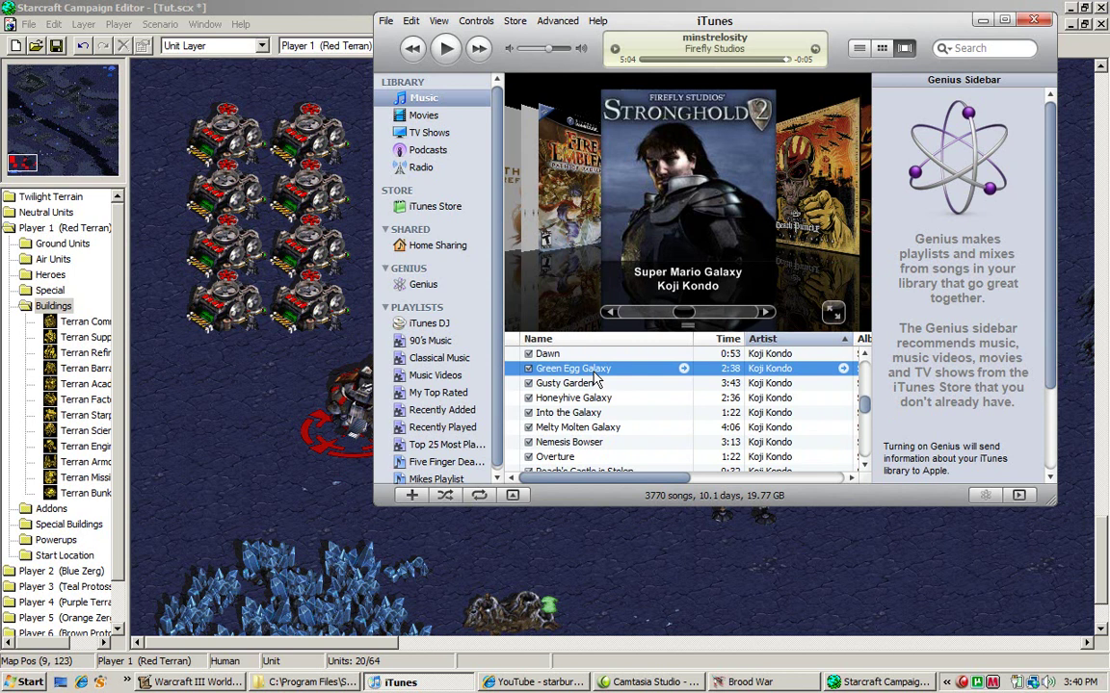
# Adjust the iTunes playback volume to about the middle and return to the StarCraft Campaign Editor
pyautogui.click(517, 47)
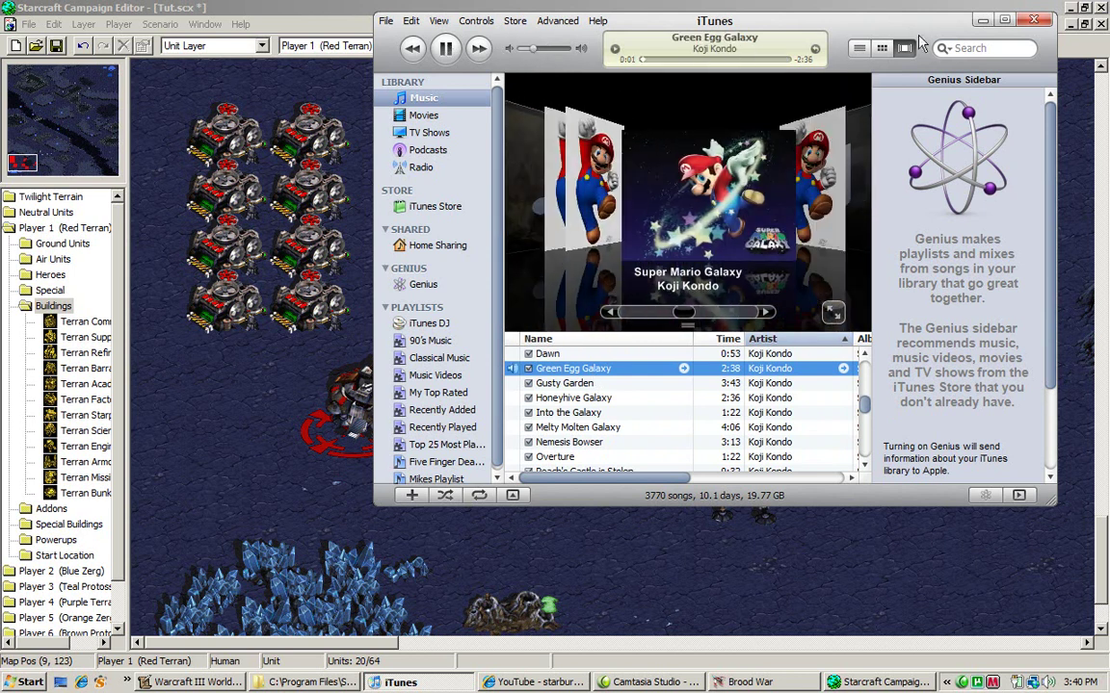
pyautogui.click(545, 48)
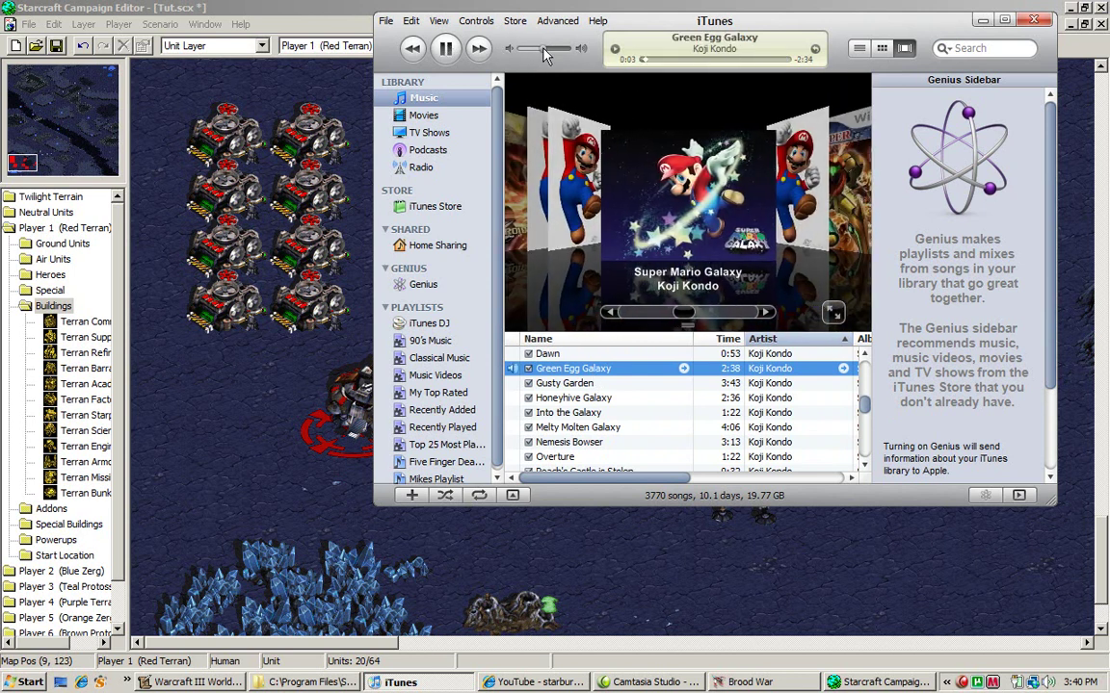
pyautogui.click(981, 20)
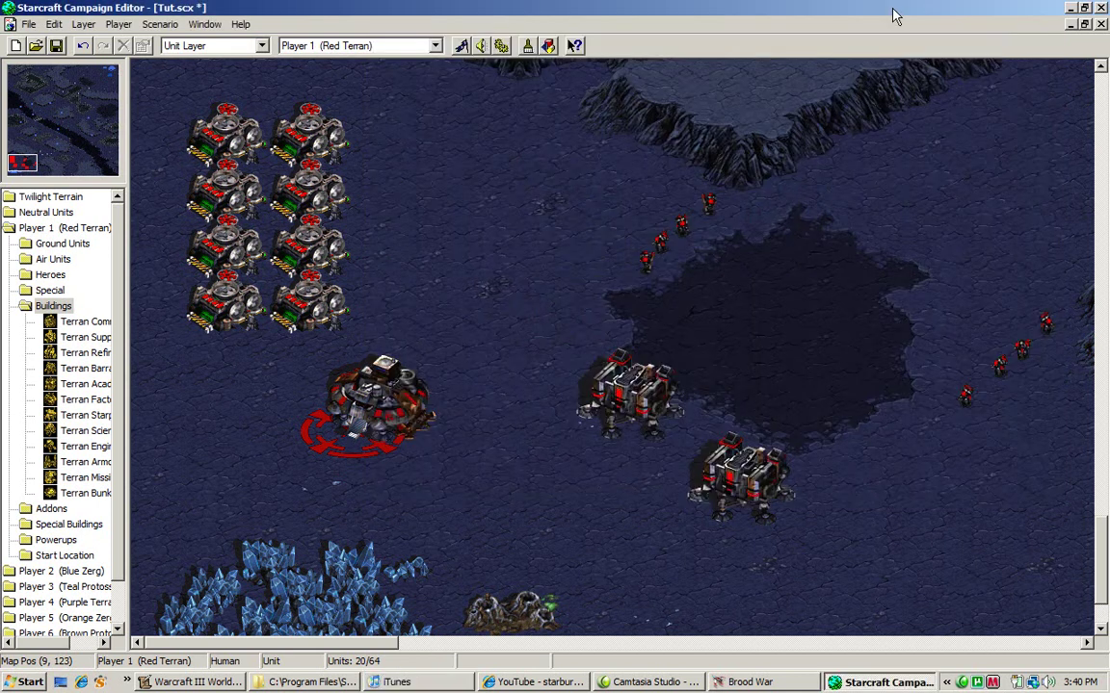
# Place two Terran Academies for Player 1, east of the Supply Depots and east of the Barracks, and three Terran Bunkers northeast of the dark terrain patch
pyautogui.click(85, 384)
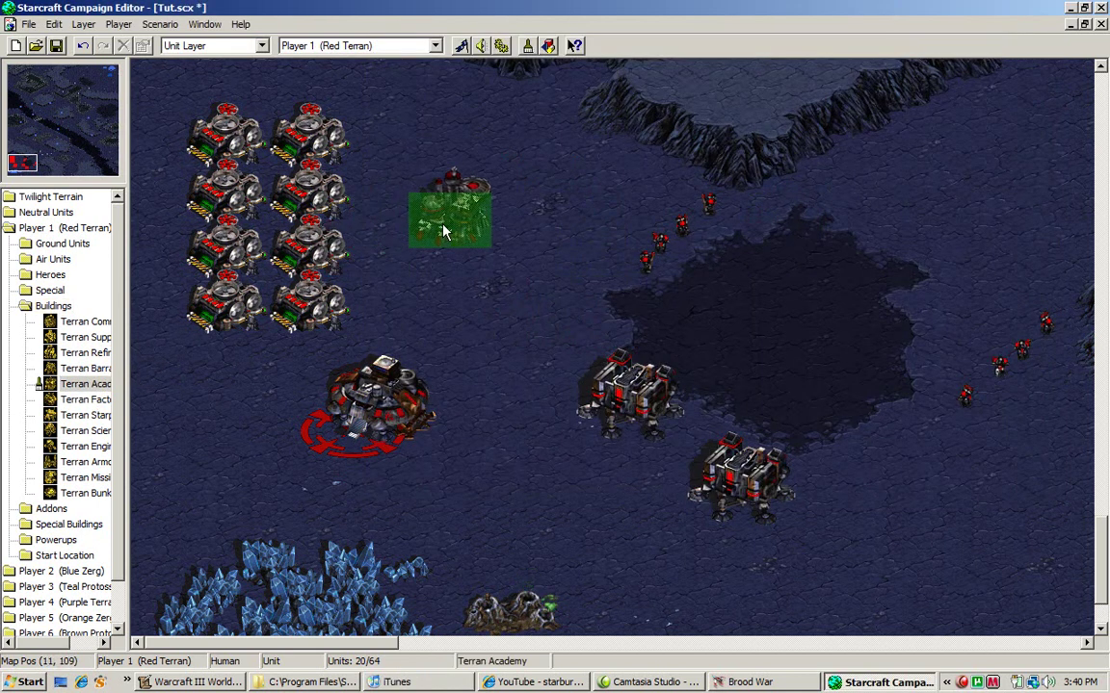
pyautogui.click(857, 508)
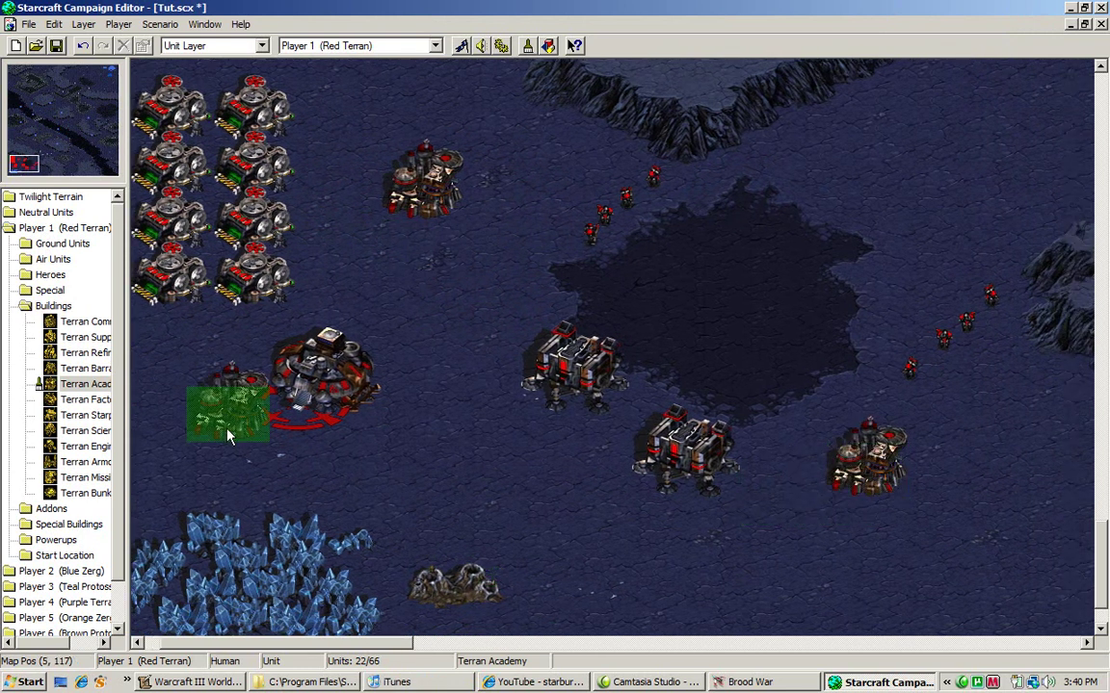
pyautogui.click(85, 493)
pyautogui.click(557, 152)
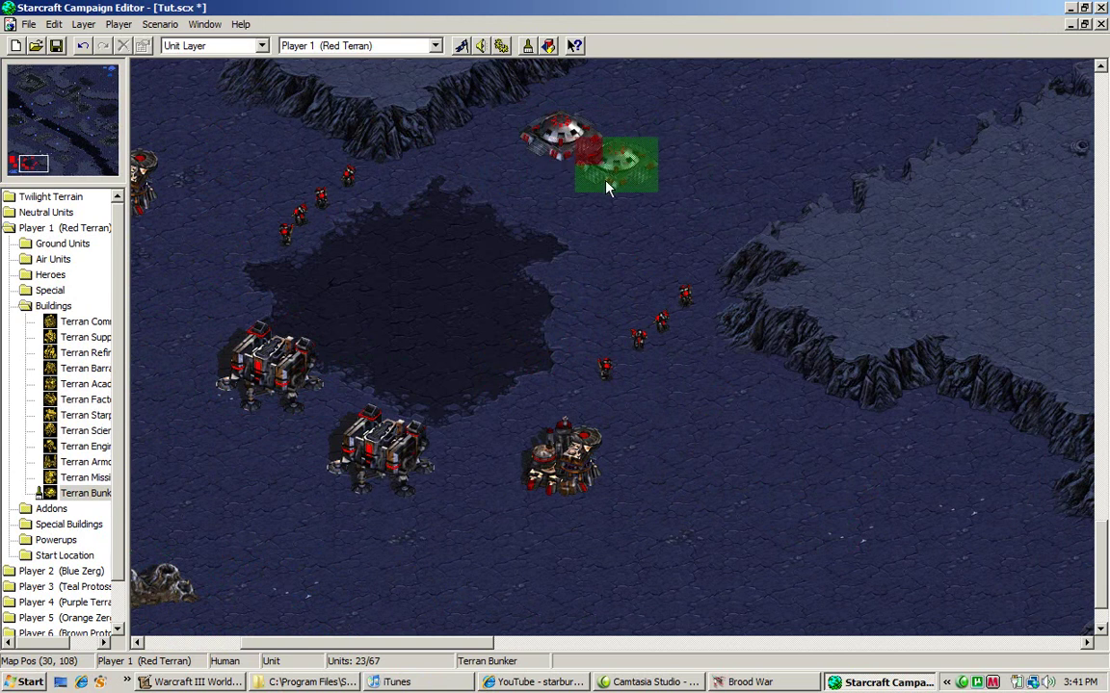
pyautogui.click(679, 202)
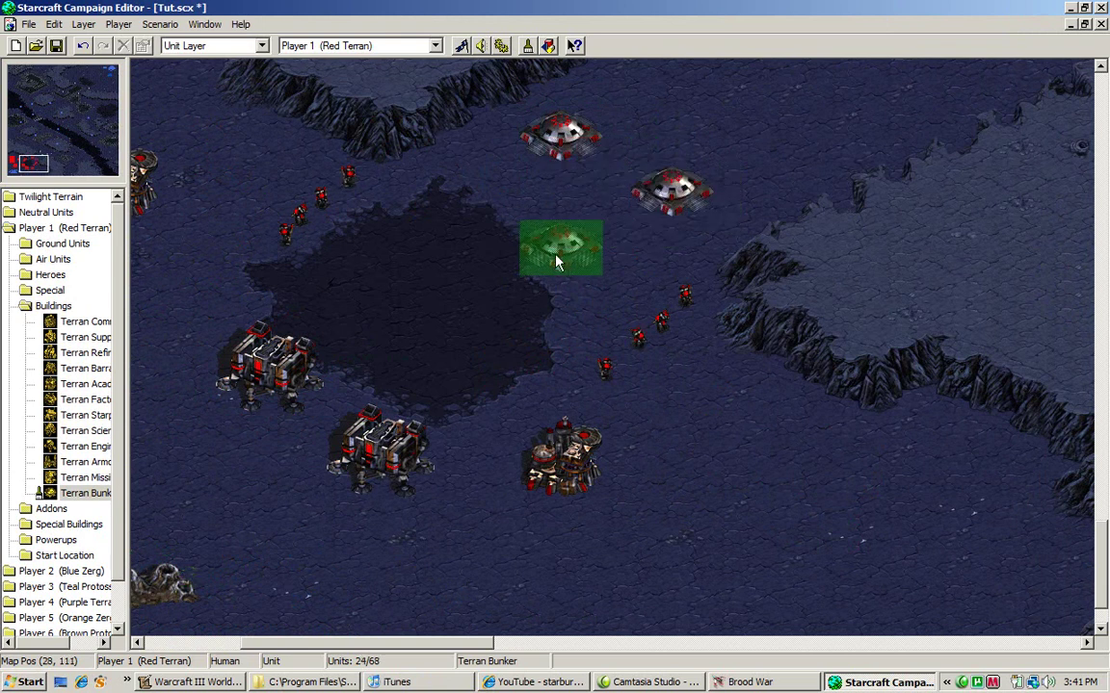
pyautogui.click(517, 255)
pyautogui.scroll(-2, 503, 355)
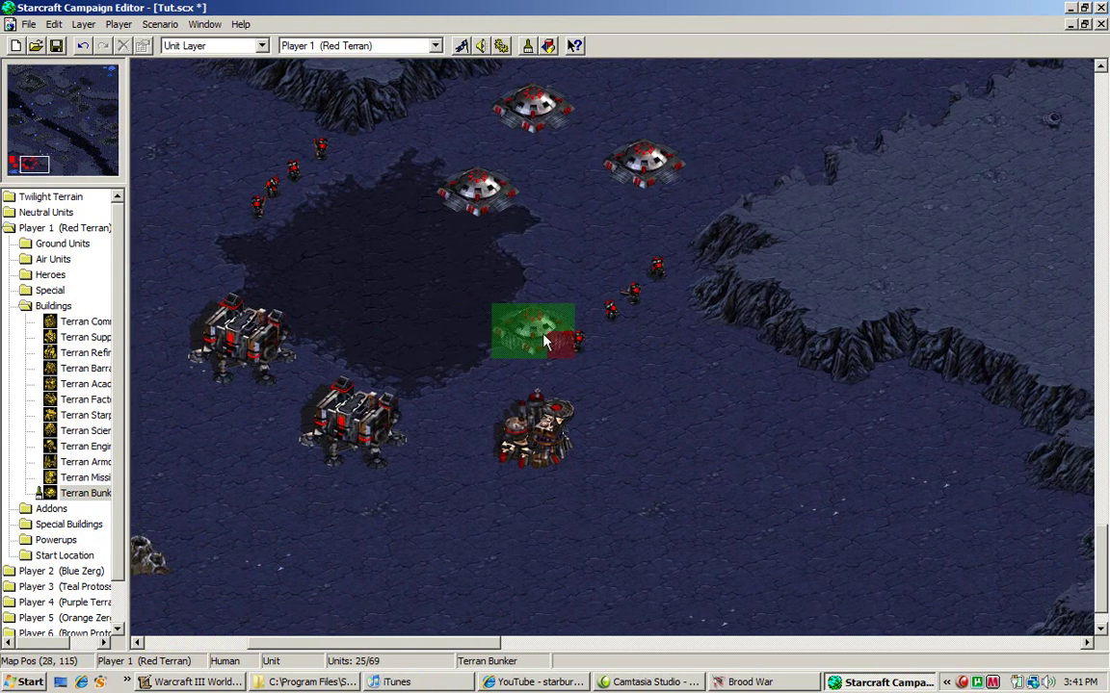
# Place five Terran Missile Turrets for Player 1 in a line running southeast below the eastern cliff, from beside the eastern Marines
pyautogui.click(84, 478)
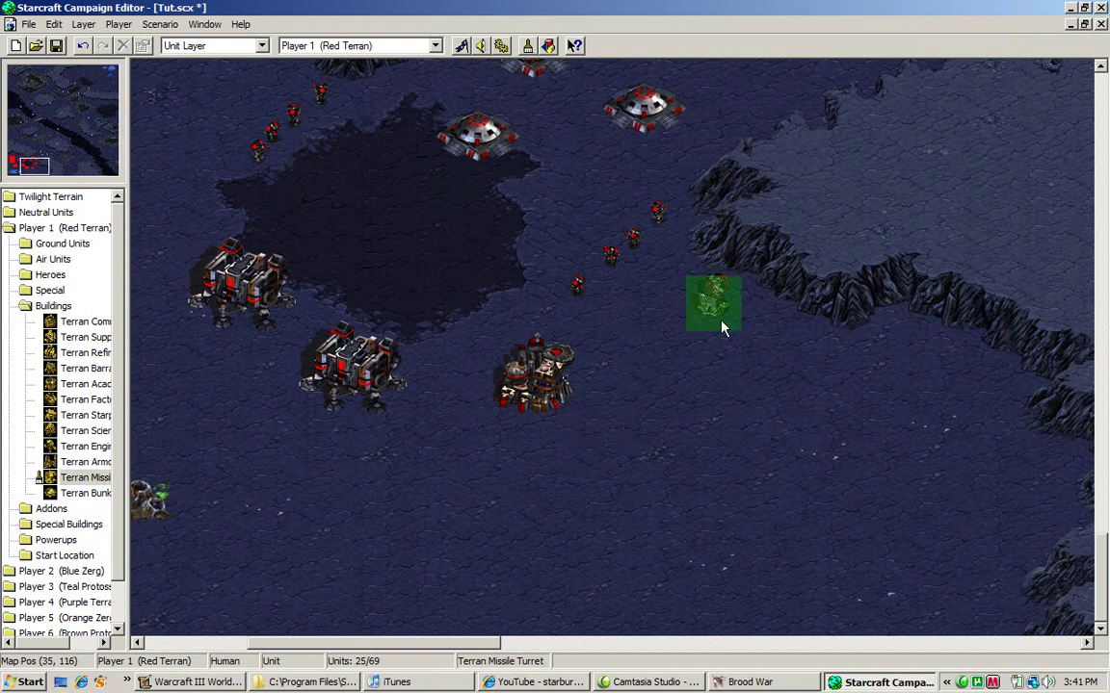
pyautogui.click(806, 385)
pyautogui.click(889, 386)
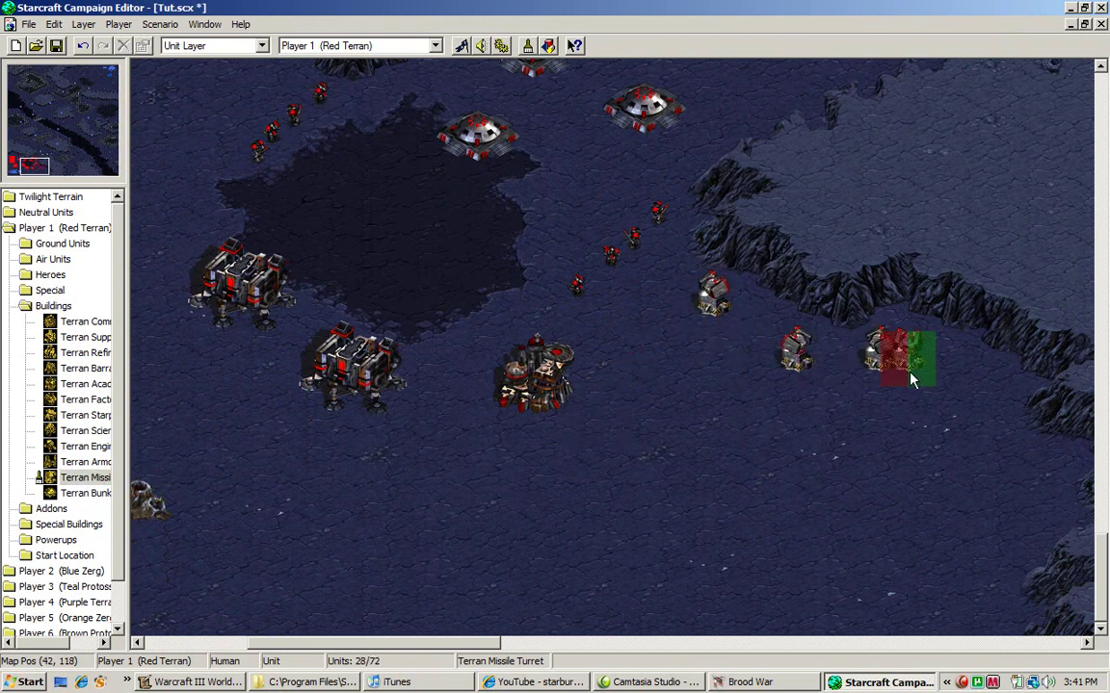
pyautogui.click(975, 424)
pyautogui.click(1010, 502)
# Place four Terran Missile Turrets for Player 1 in a diagonal line below the northern cliff, from the northwestern Marines to above the Supply Depots
pyautogui.press('Left')
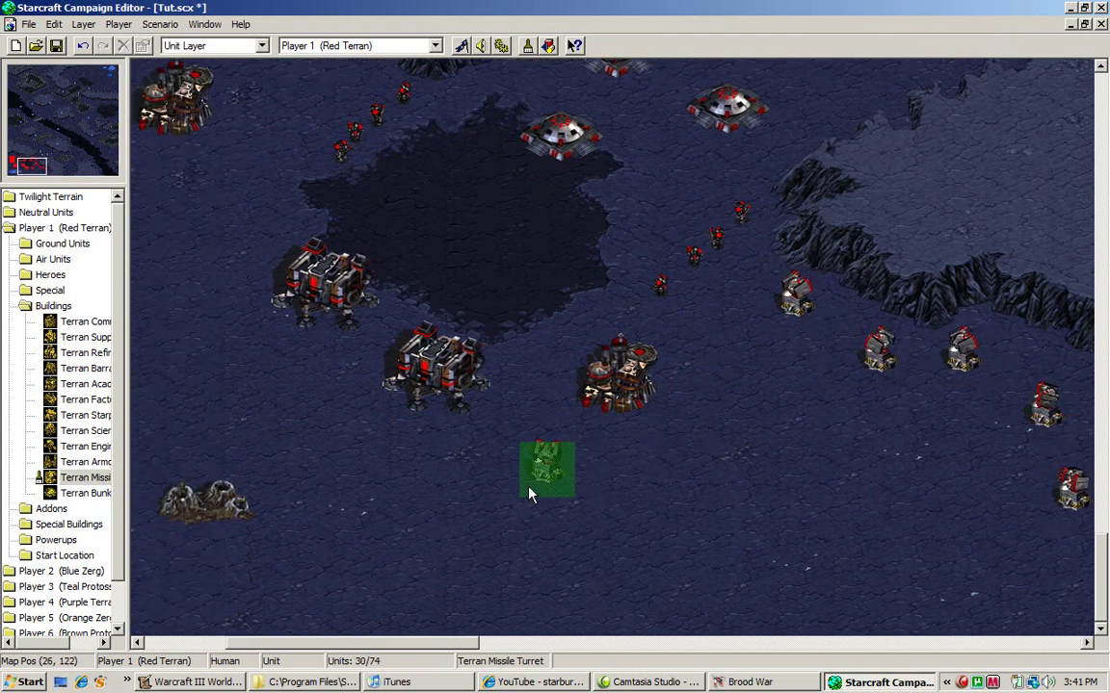
pyautogui.press('Up')
pyautogui.press('Up')
pyautogui.click(521, 366)
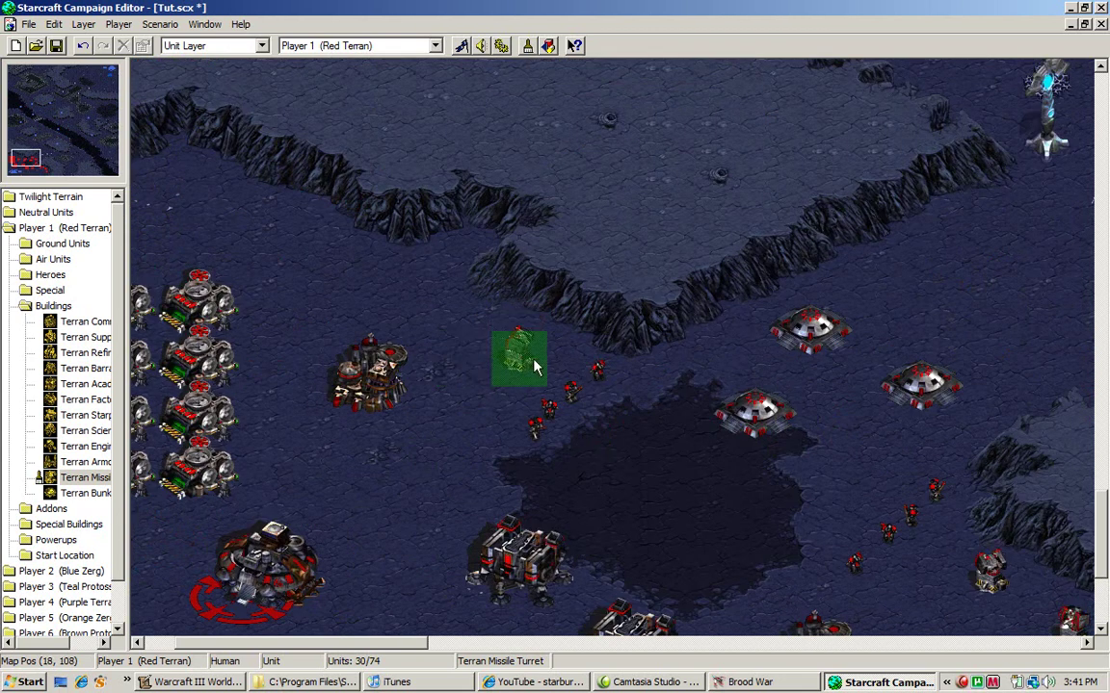
pyautogui.click(438, 323)
pyautogui.click(332, 260)
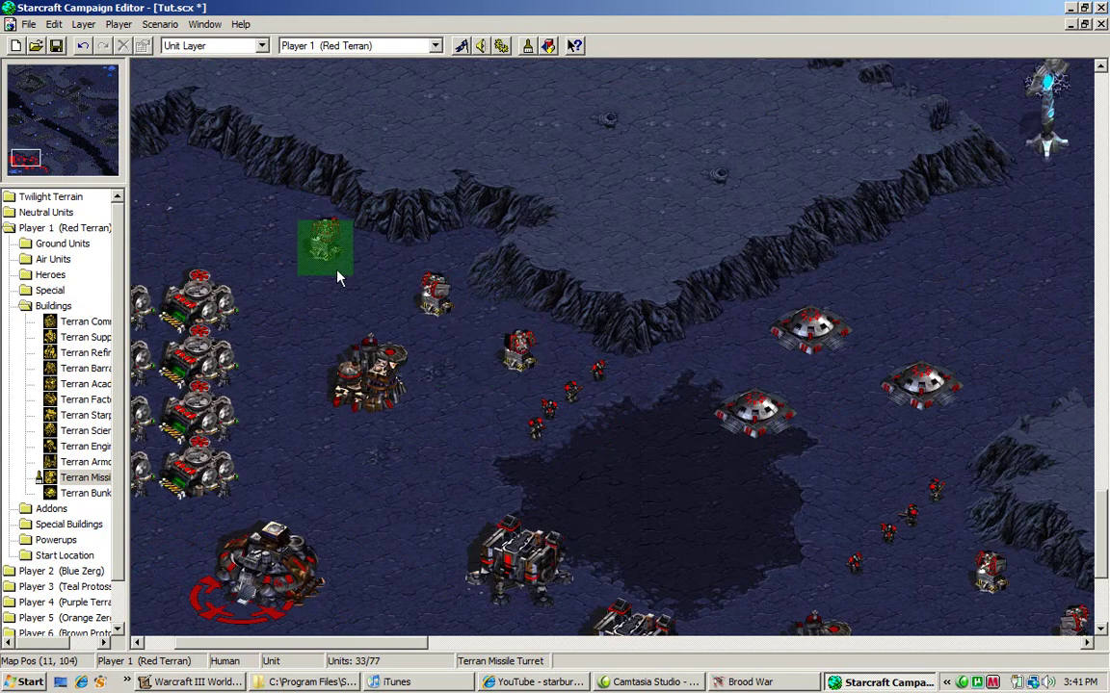
pyautogui.click(203, 220)
pyautogui.rightClick(201, 219)
# Look over the layout of Player 1's base, from the southeastern Missile Turrets back to the Command Center and Supply Depots
pyautogui.press('Down')
pyautogui.press('Down')
pyautogui.press('Down')
pyautogui.press('Right')
pyautogui.press('Right')
pyautogui.press('Right')
pyautogui.press('Right')
pyautogui.press('Right')
pyautogui.press('Right')
pyautogui.press('Right')
pyautogui.press('Right')
pyautogui.press('Right')
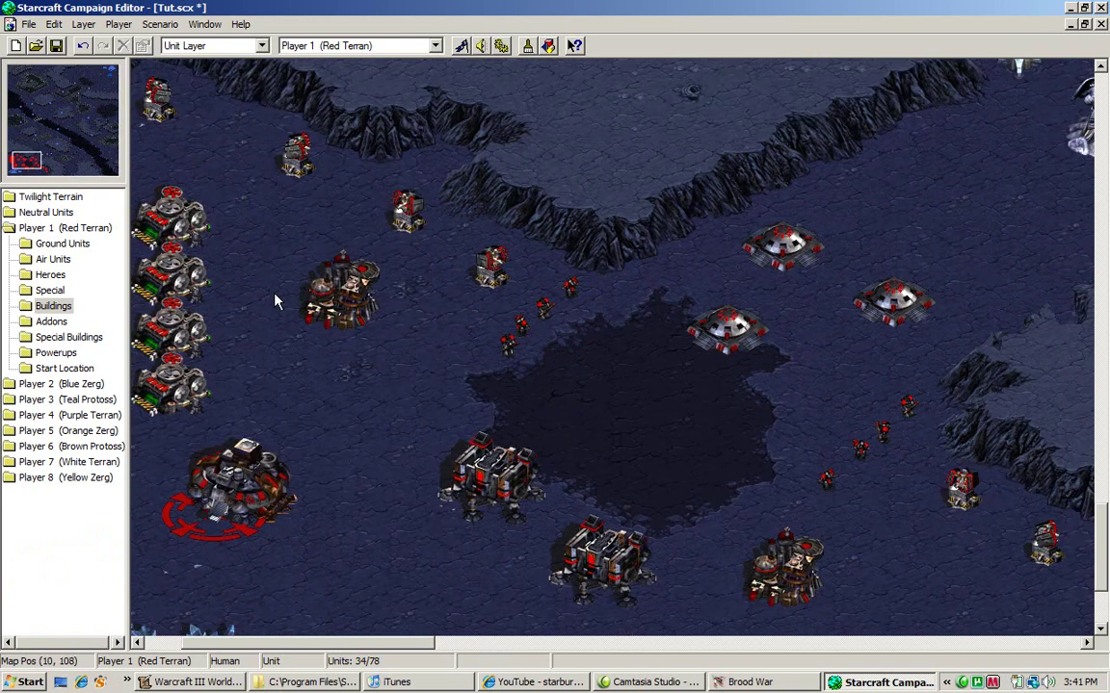
pyautogui.press('Down')
pyautogui.press('Left')
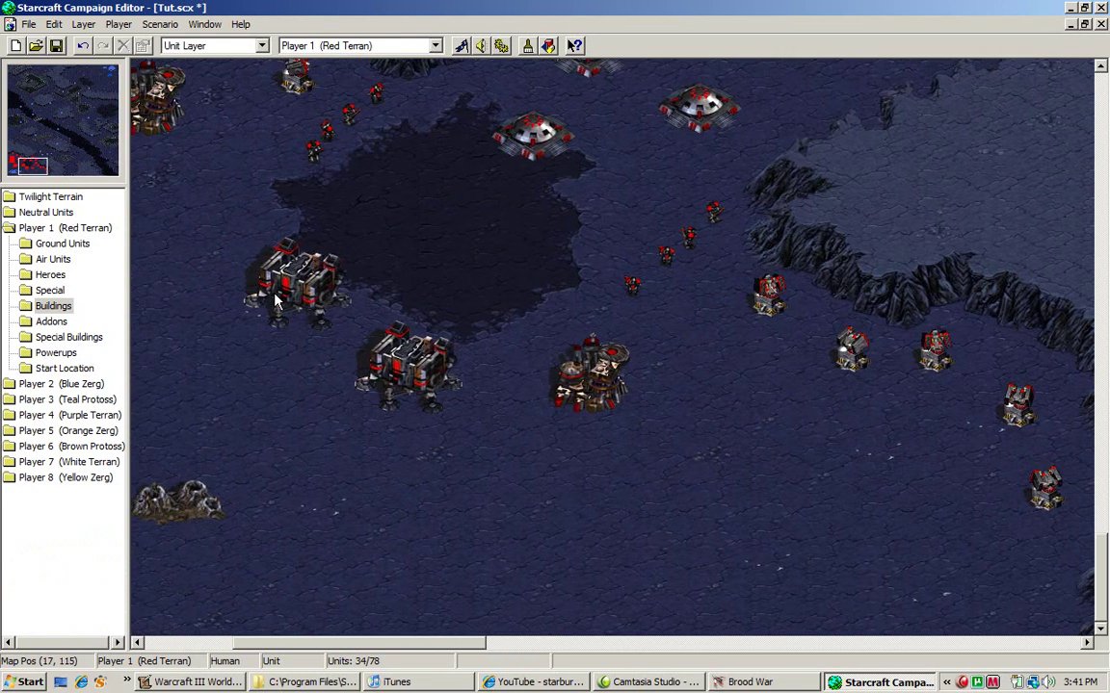
pyautogui.press('Right')
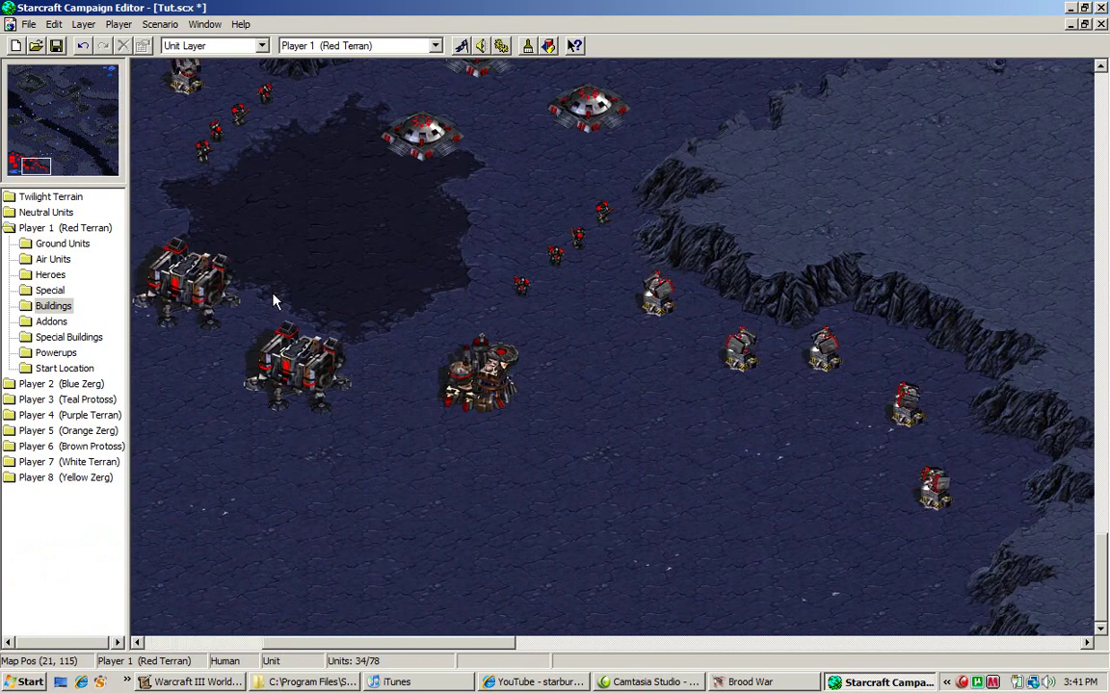
pyautogui.press('Left')
pyautogui.press('Left')
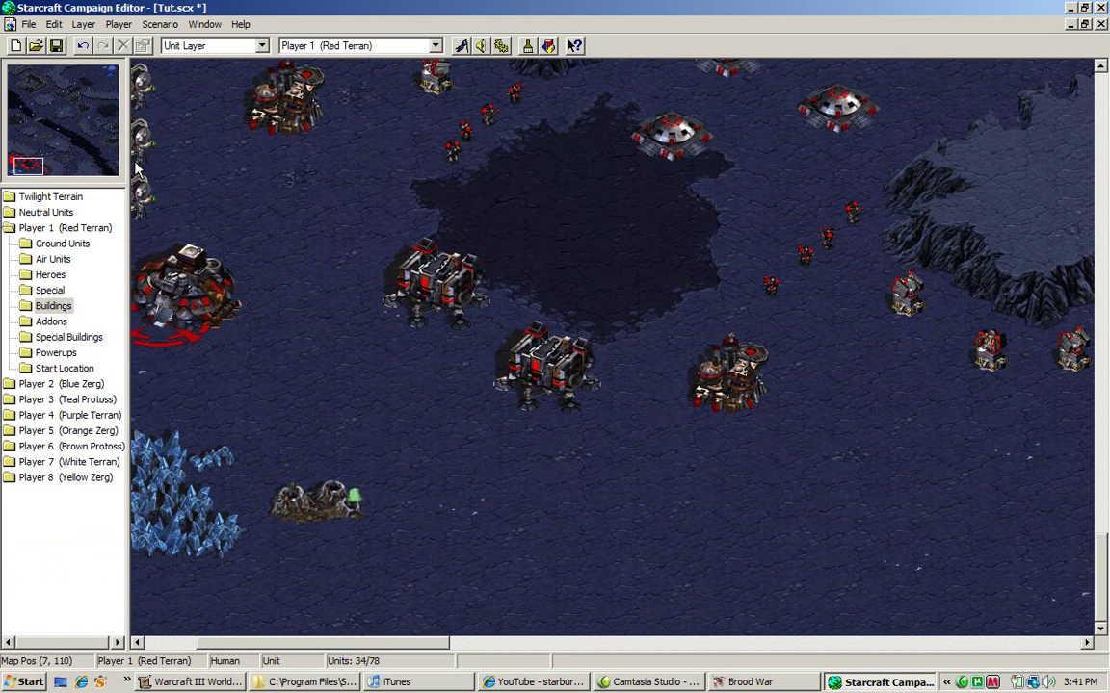
pyautogui.press('Up')
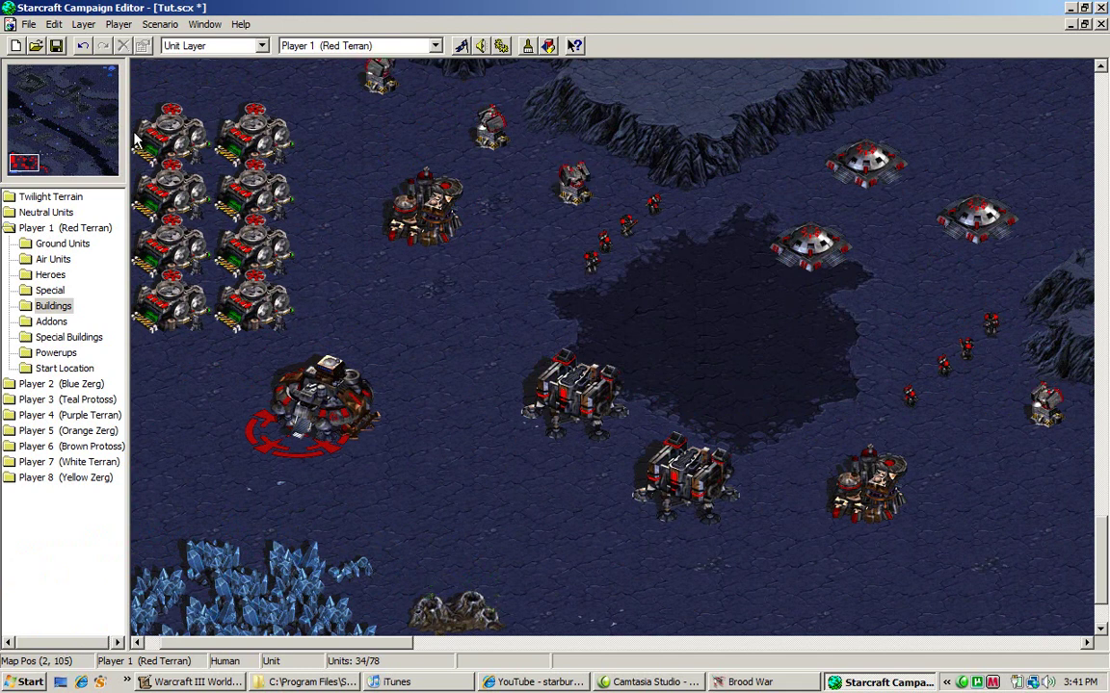
# Examine the terrain north of Player 1's base, up to the rocky basin and the bridge
pyautogui.press('Up')
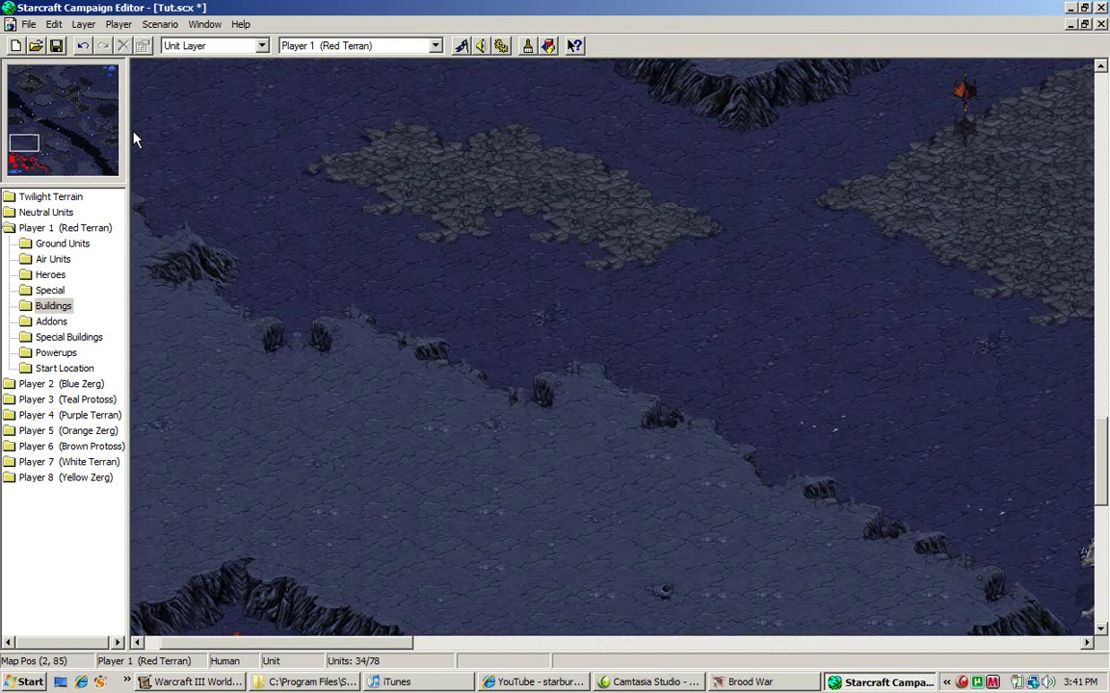
pyautogui.press('Right')
pyautogui.press('Up')
pyautogui.press('Left')
pyautogui.press('Left')
pyautogui.press('Up')
pyautogui.press('Up')
pyautogui.press('Left')
pyautogui.press('Left')
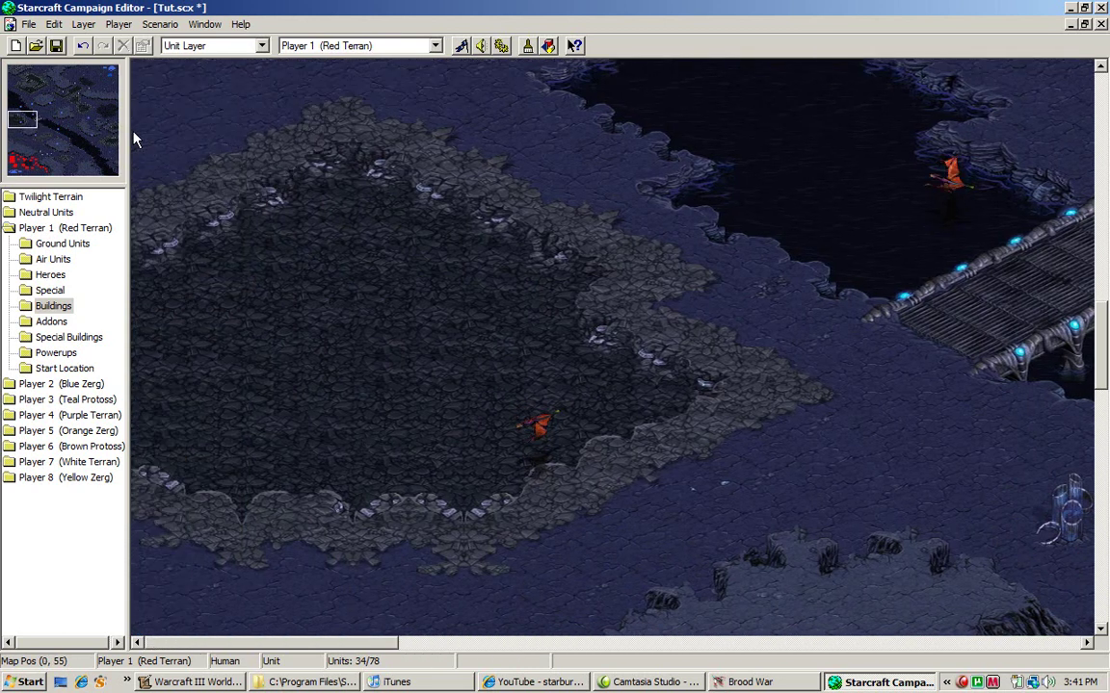
pyautogui.press('Right')
pyautogui.press('Down')
# Place five Zerg Hives for Player 2 south of the northeastern mineral field, three in a row at the start location and two below
pyautogui.click(96, 73)
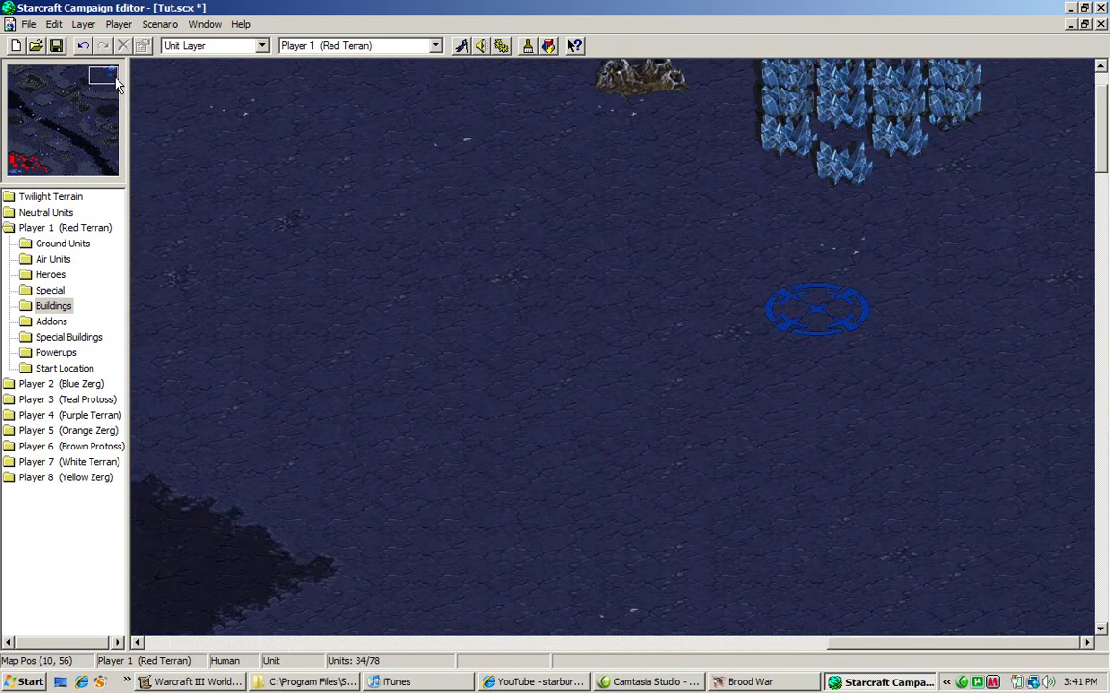
pyautogui.doubleClick(44, 228)
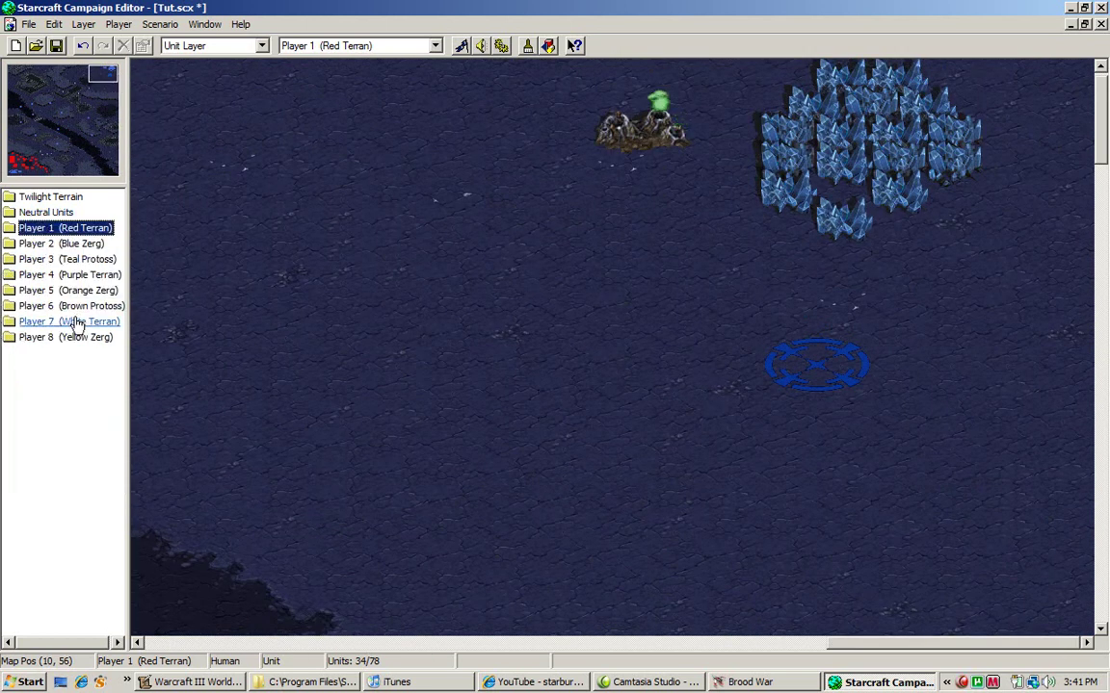
pyautogui.click(68, 245)
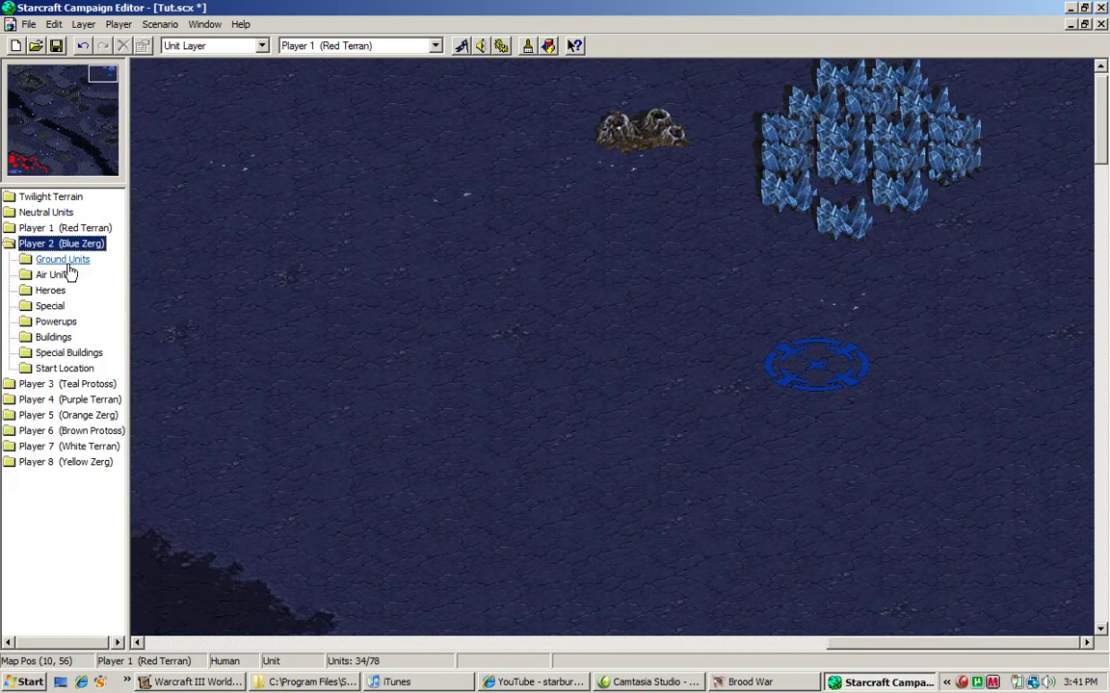
pyautogui.doubleClick(60, 337)
pyautogui.click(80, 400)
pyautogui.click(836, 362)
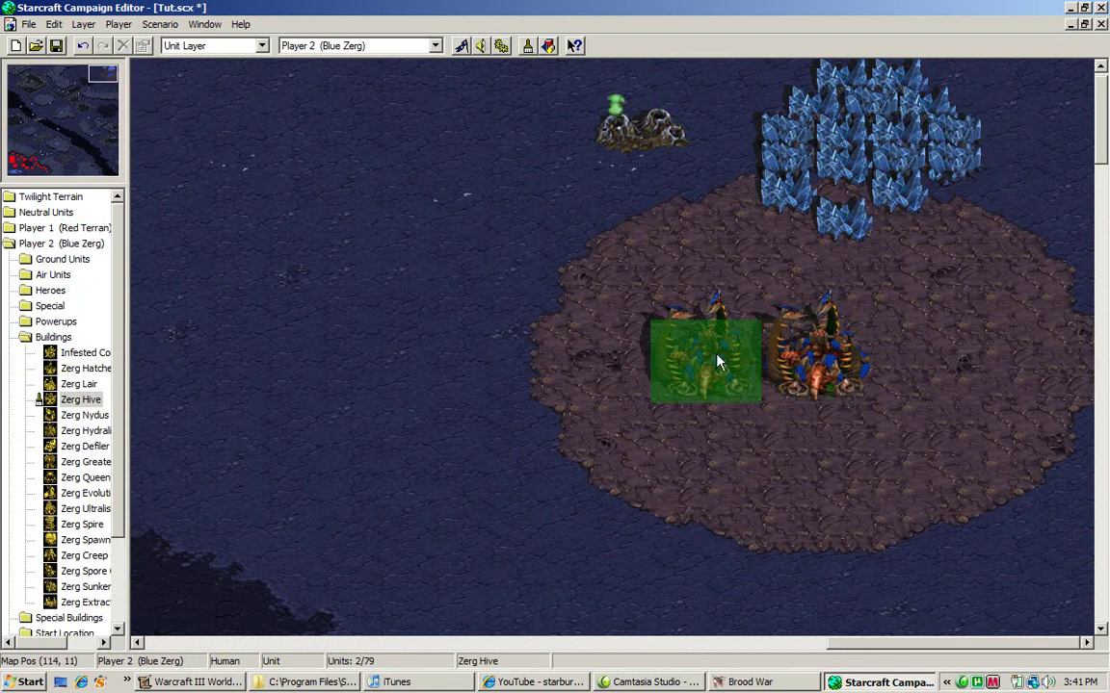
pyautogui.click(691, 359)
pyautogui.click(965, 359)
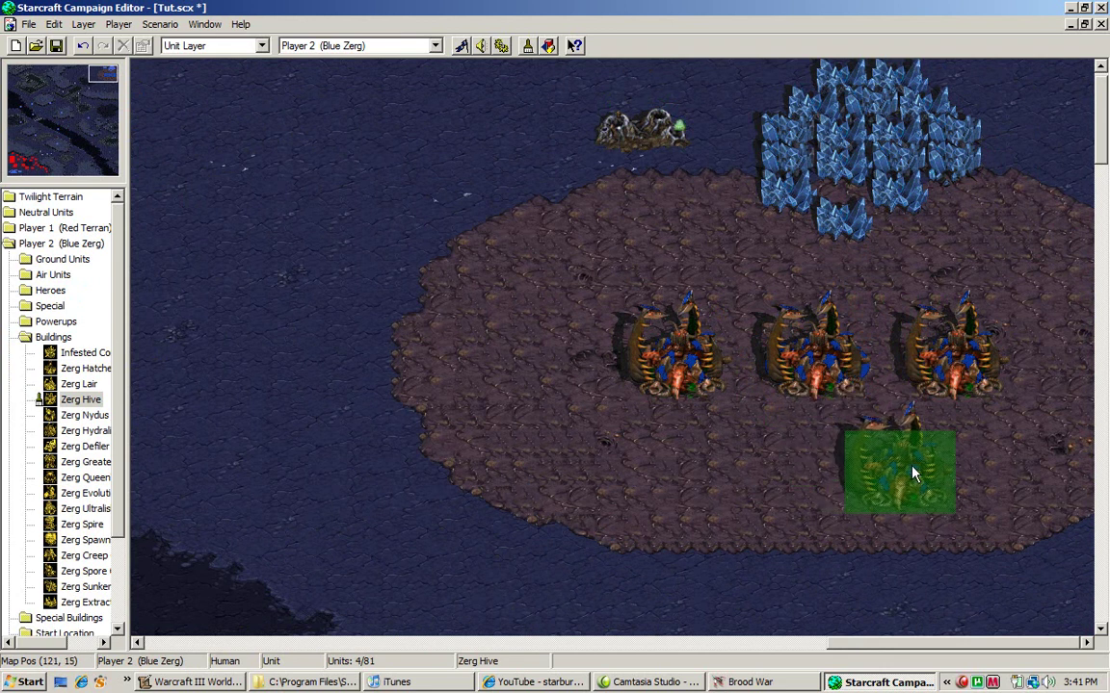
pyautogui.click(892, 454)
pyautogui.click(756, 455)
pyautogui.doubleClick(53, 338)
# Place ten Terran SCVs for Player 1 around the Command Center, mostly between it and the mineral field
pyautogui.doubleClick(47, 213)
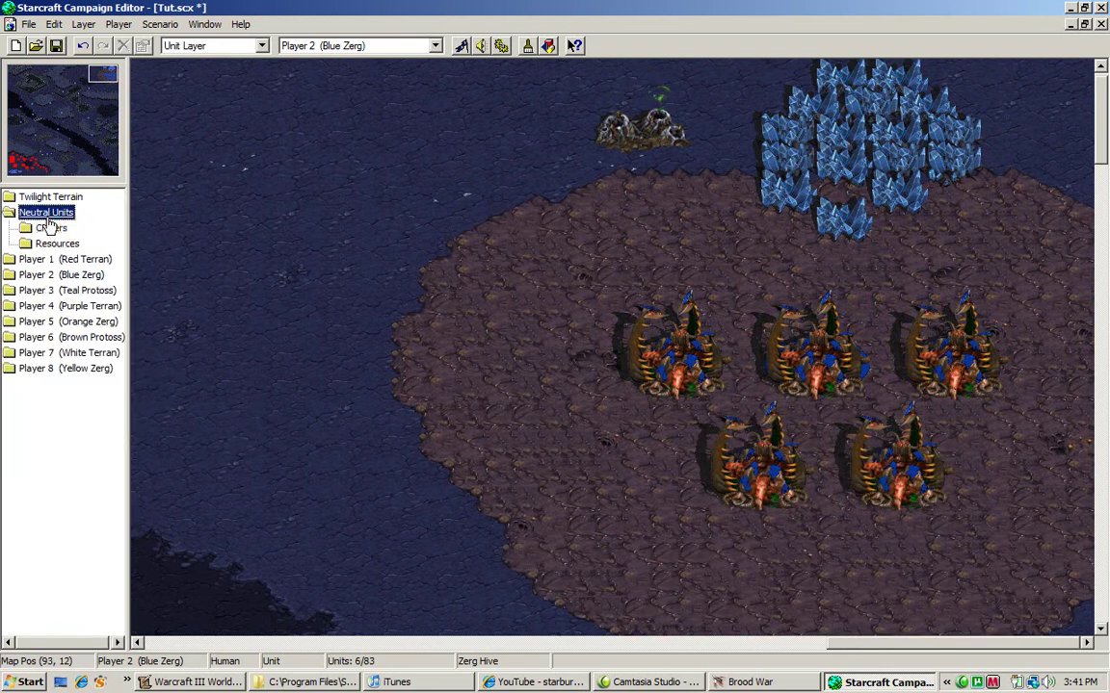
pyautogui.doubleClick(48, 259)
pyautogui.doubleClick(61, 244)
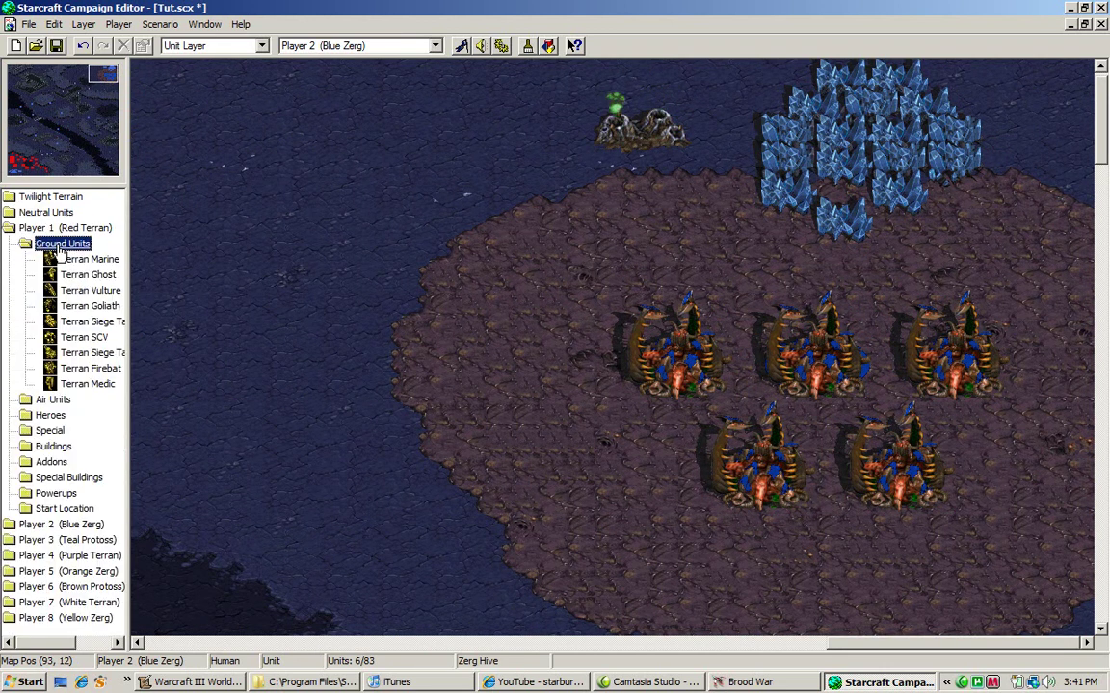
pyautogui.click(82, 338)
pyautogui.click(23, 165)
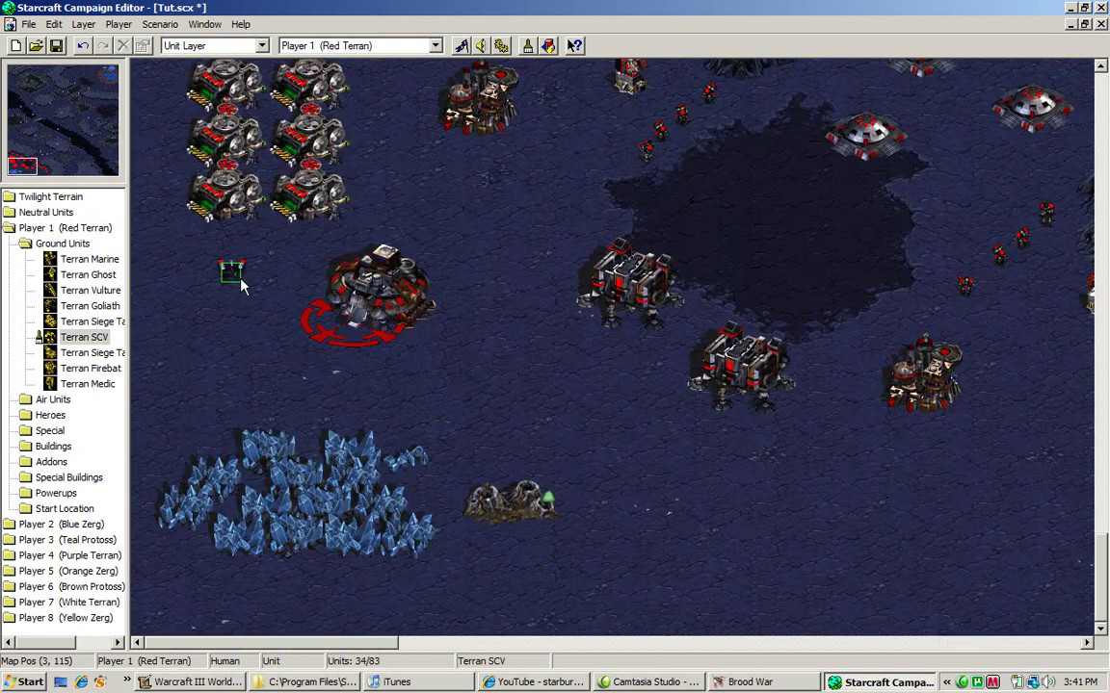
pyautogui.click(312, 349)
pyautogui.click(412, 369)
pyautogui.click(380, 395)
pyautogui.click(300, 395)
pyautogui.click(227, 379)
pyautogui.click(247, 344)
pyautogui.click(257, 301)
pyautogui.click(462, 372)
pyautogui.click(456, 398)
pyautogui.rightClick(393, 408)
# Place six Zerg Sunken Colonies for Player 2 southwest of the Hives, three beside each of the two blue-lit pillars
pyautogui.click(106, 84)
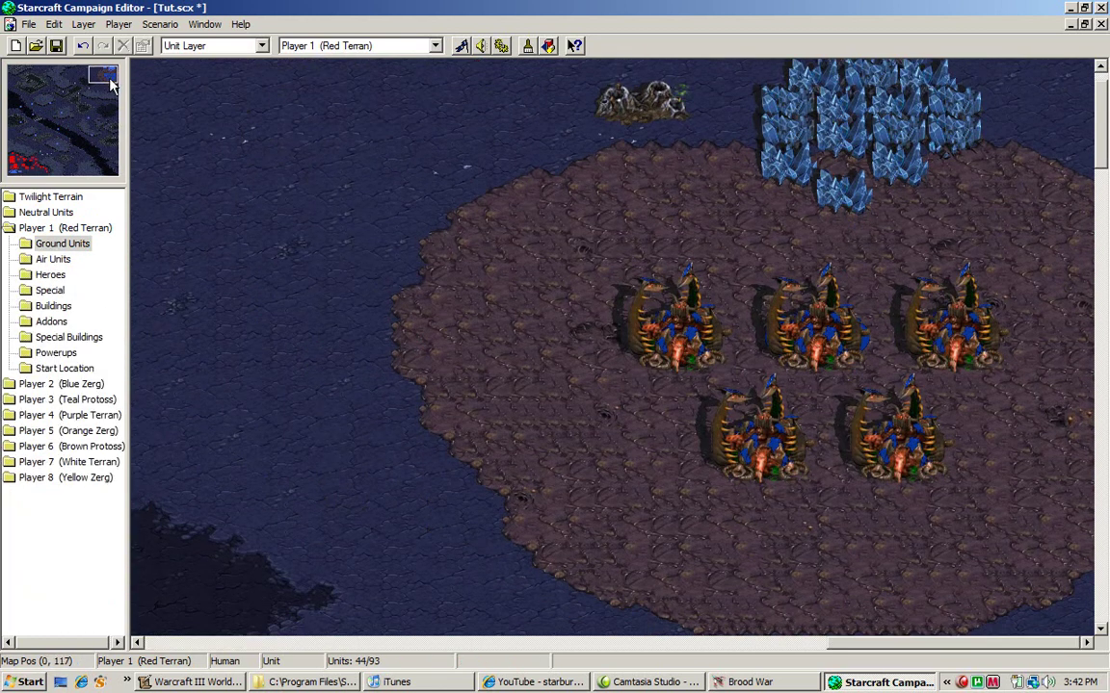
pyautogui.doubleClick(48, 231)
pyautogui.doubleClick(85, 244)
pyautogui.doubleClick(59, 339)
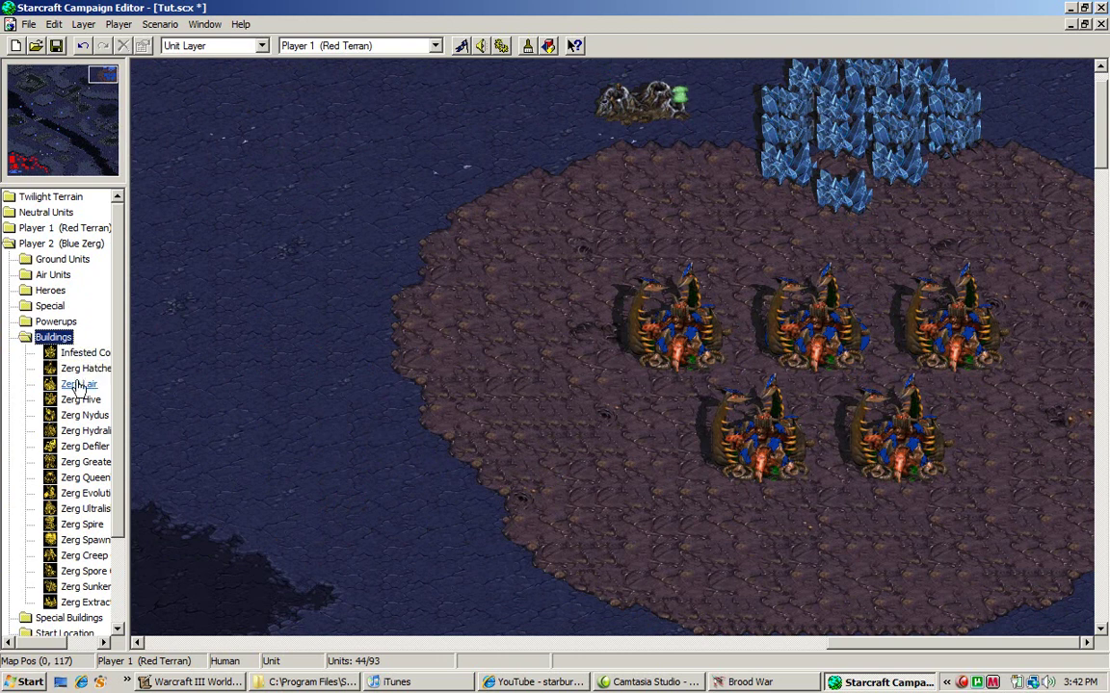
pyautogui.doubleClick(60, 341)
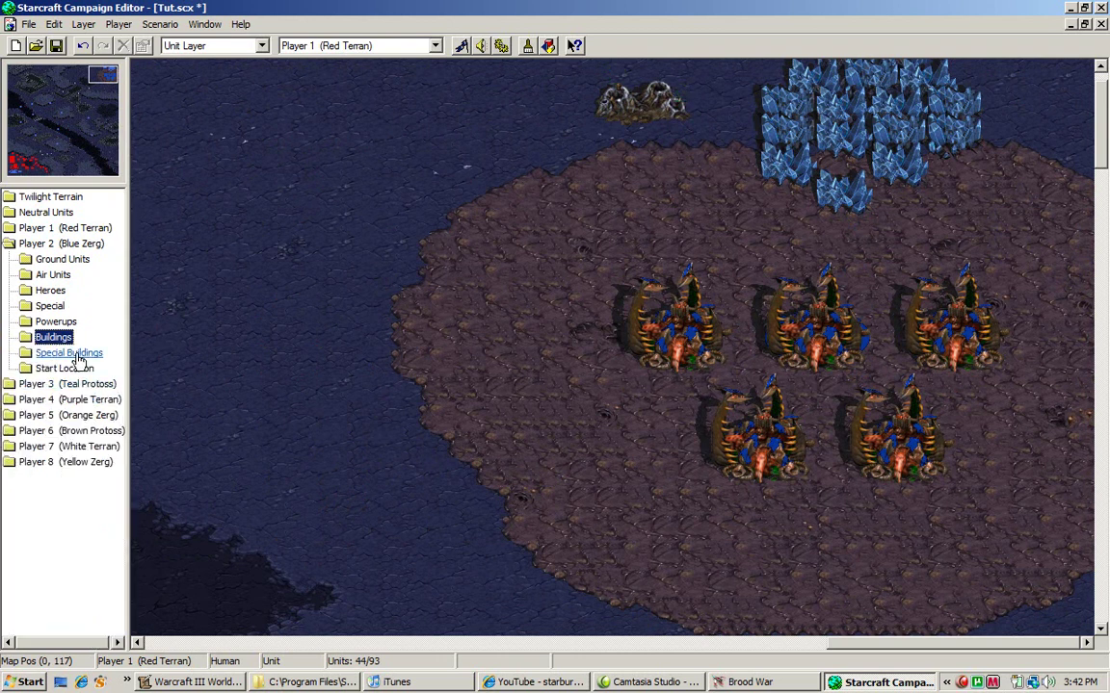
pyautogui.press('Right')
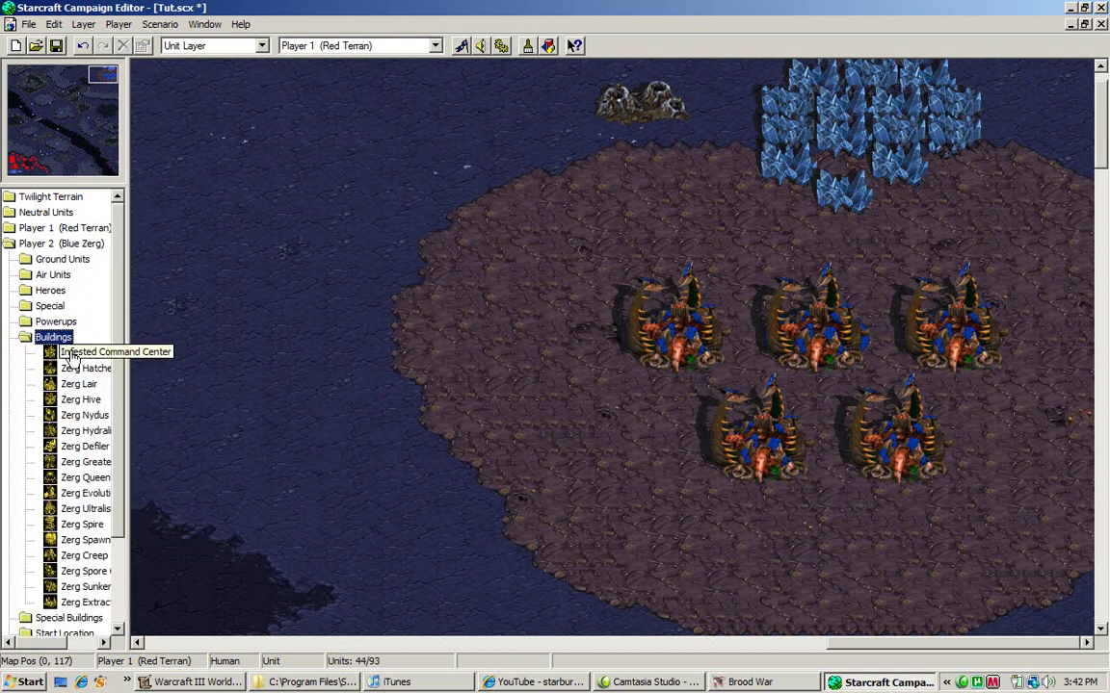
pyautogui.click(82, 587)
pyautogui.press('Left')
pyautogui.press('Left')
pyautogui.press('Left')
pyautogui.press('Left')
pyautogui.press('Left')
pyautogui.press('Left')
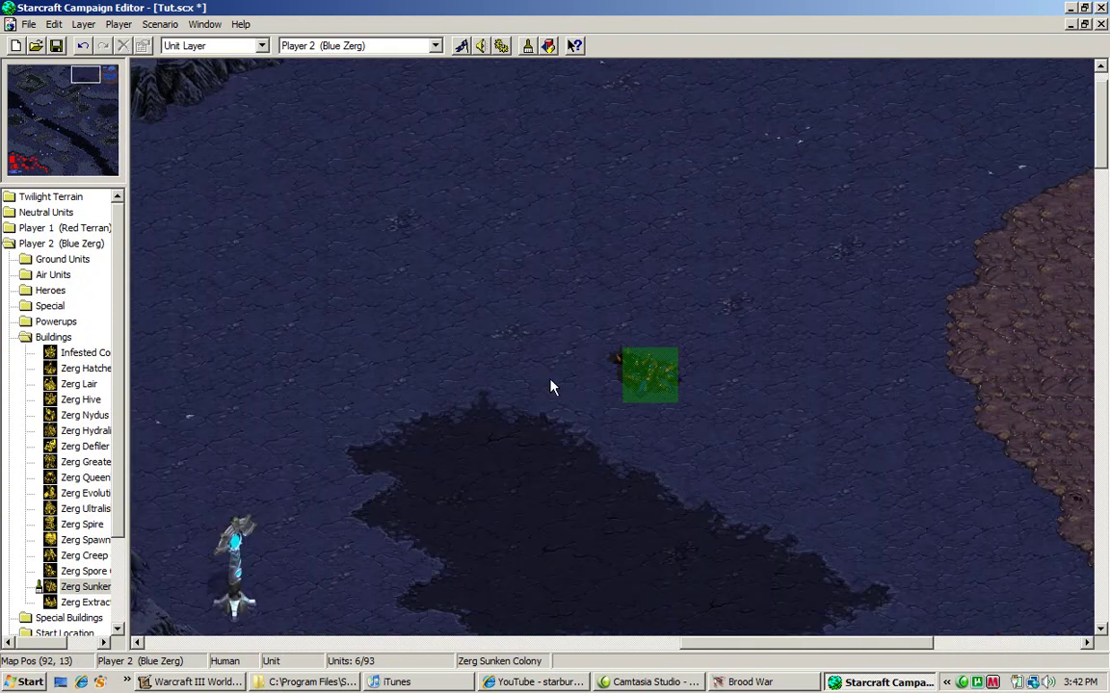
pyautogui.press('Down')
pyautogui.press('Down')
pyautogui.press('Down')
pyautogui.press('Down')
pyautogui.press('Down')
pyautogui.press('Down')
pyautogui.press('Down')
pyautogui.press('Down')
pyautogui.click(465, 272)
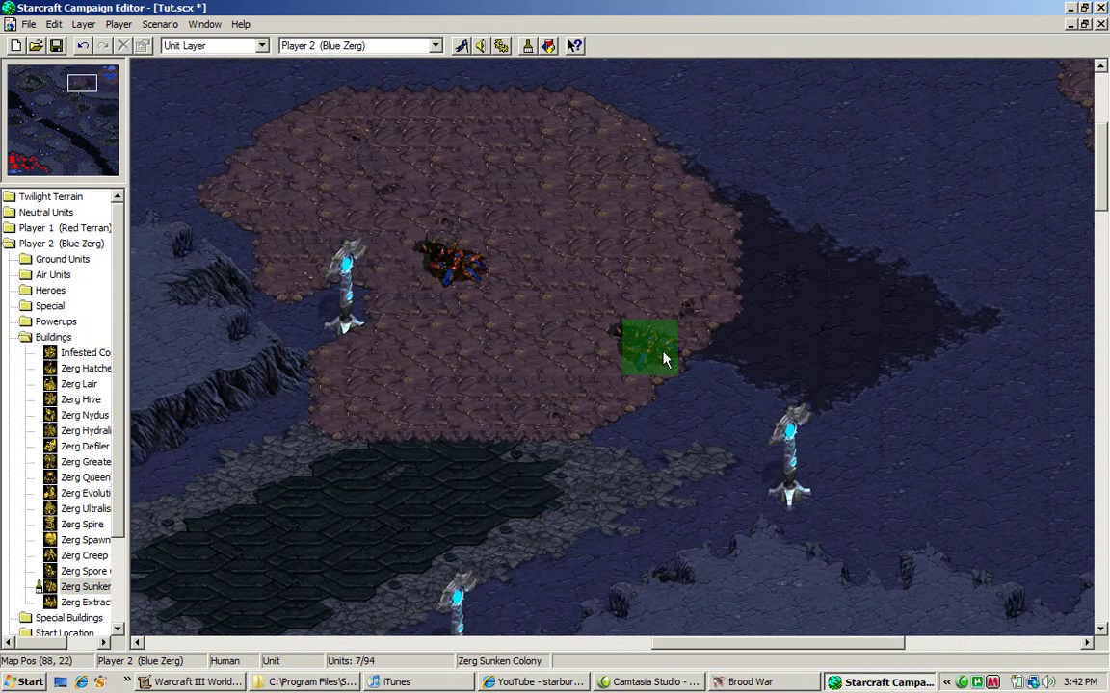
pyautogui.click(689, 362)
pyautogui.click(848, 407)
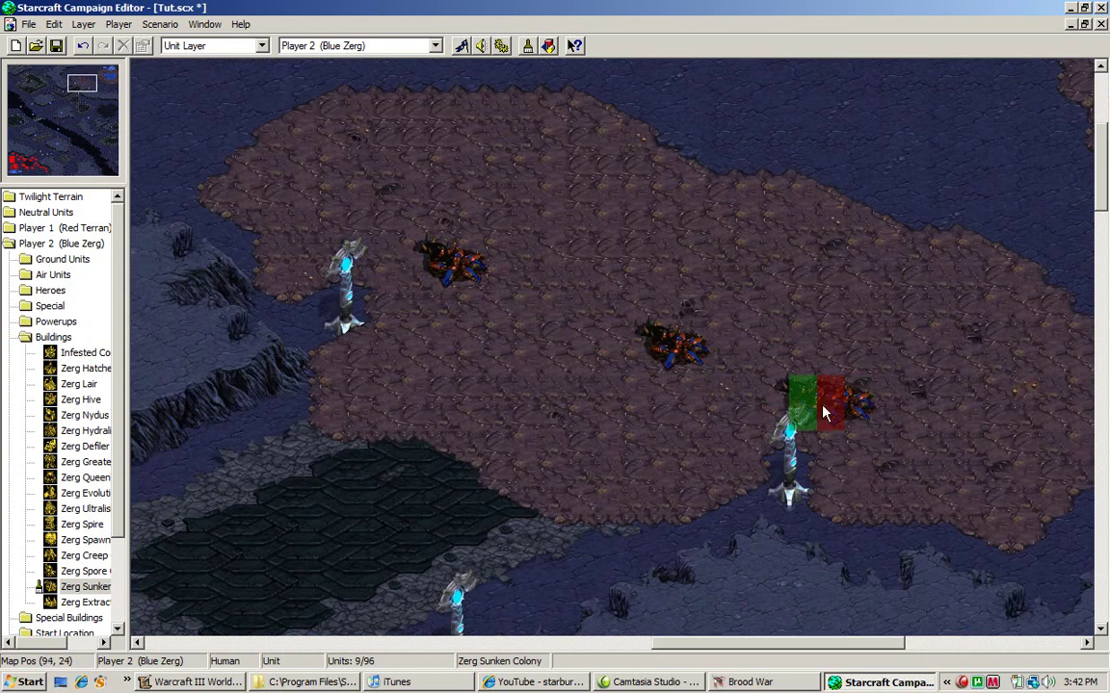
pyautogui.click(564, 262)
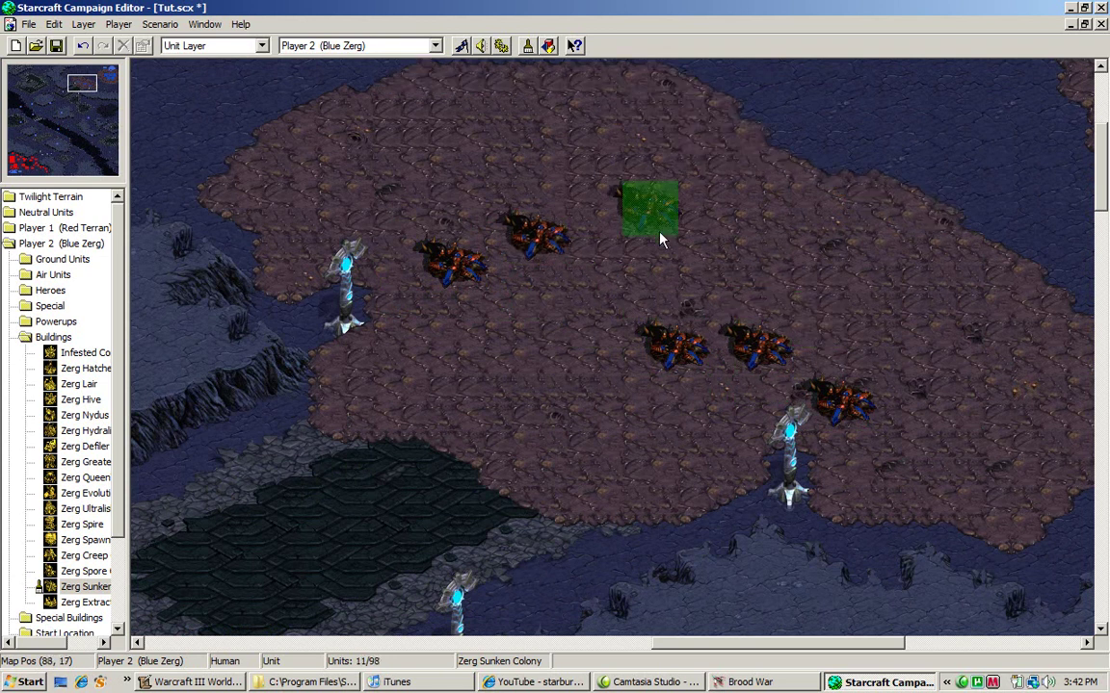
pyautogui.click(460, 193)
# Add a seventh Sunken Colony for Player 2 just east of the three beside the eastern blue-lit pillar
pyautogui.scroll(1, 315, 385)
pyautogui.press('Up')
pyautogui.press('Up')
pyautogui.press('Up')
pyautogui.press('Up')
pyautogui.press('Right')
pyautogui.press('Right')
pyautogui.press('Right')
pyautogui.press('Right')
pyautogui.press('Right')
pyautogui.press('Right')
pyautogui.press('Right')
pyautogui.press('Right')
pyautogui.press('Right')
pyautogui.press('Right')
pyautogui.press('Right')
pyautogui.press('Right')
pyautogui.press('Right')
pyautogui.press('Right')
pyautogui.press('Right')
pyautogui.press('Right')
pyautogui.press('Right')
pyautogui.press('Right')
pyautogui.press('Right')
pyautogui.press('Right')
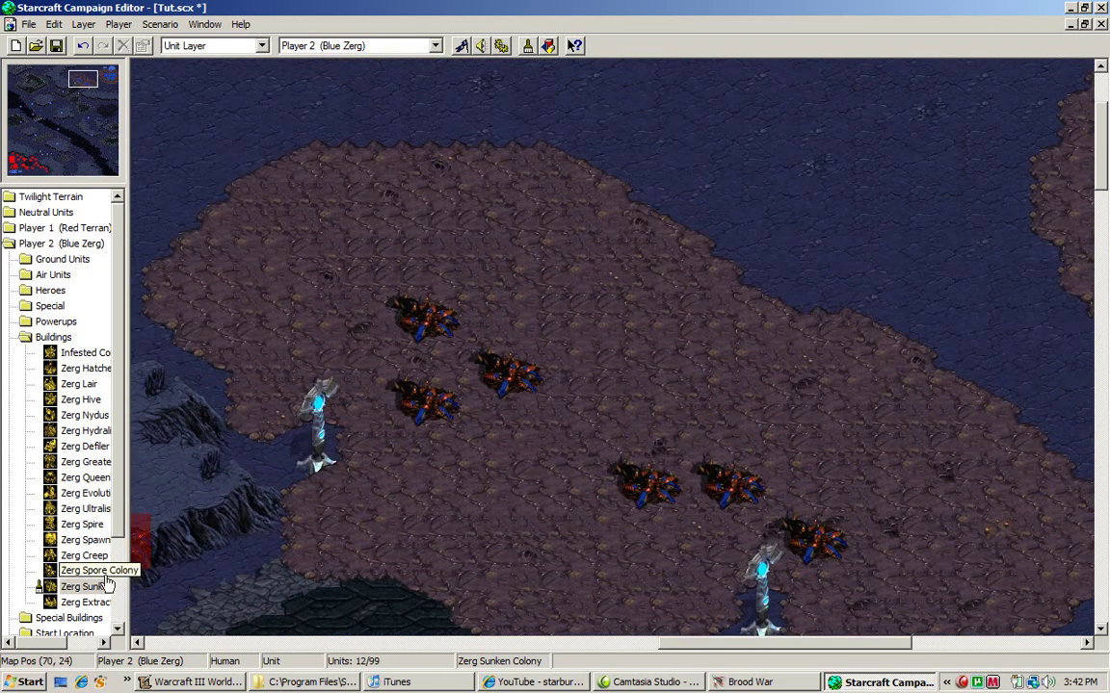
pyautogui.press('Left')
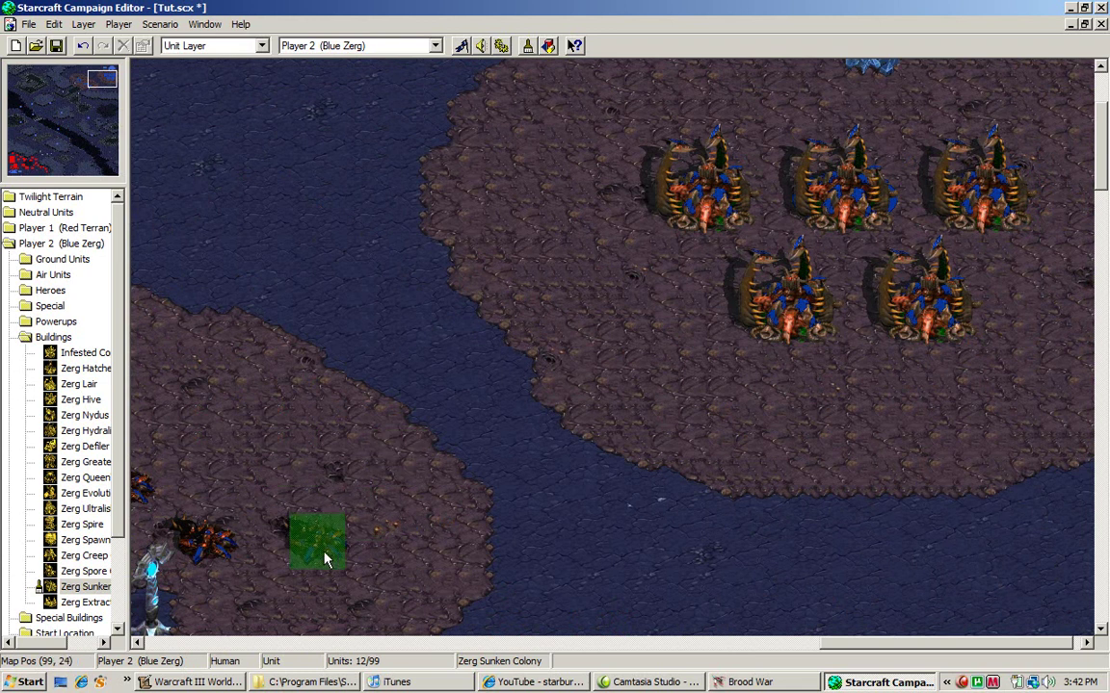
pyautogui.click(317, 541)
# Place four Zerg Creep Colonies for Player 2 in a line running northwest from the Hives, north of the Sunken Colonies
pyautogui.press('Left')
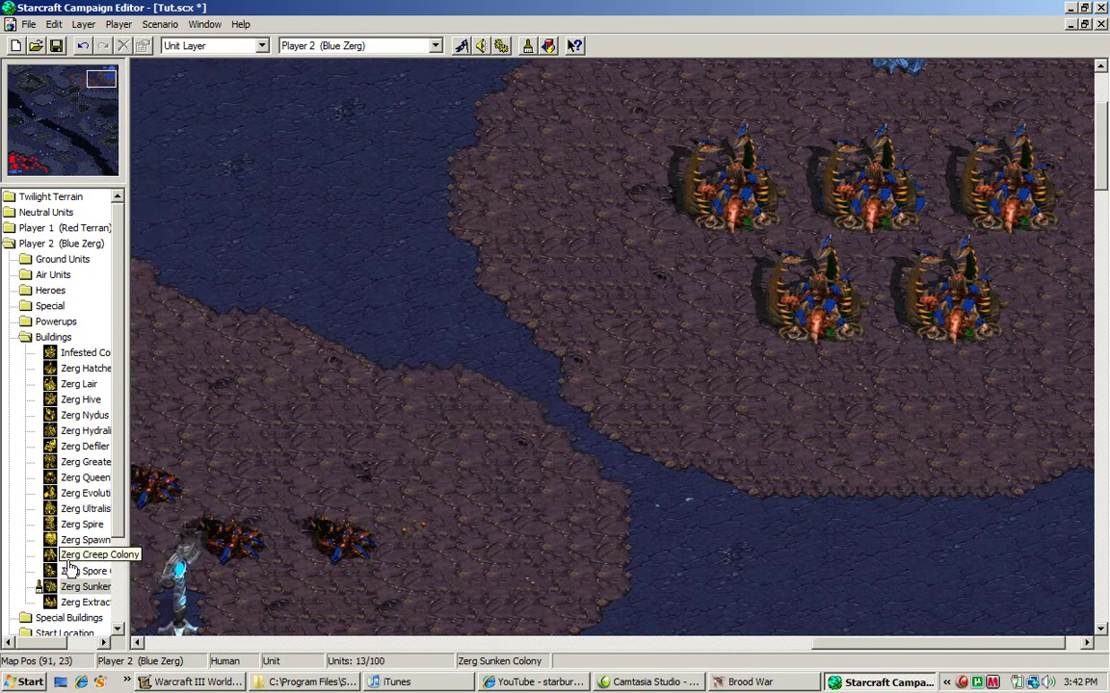
pyautogui.click(545, 355)
pyautogui.press('Left')
pyautogui.press('Left')
pyautogui.press('Left')
pyautogui.press('Up')
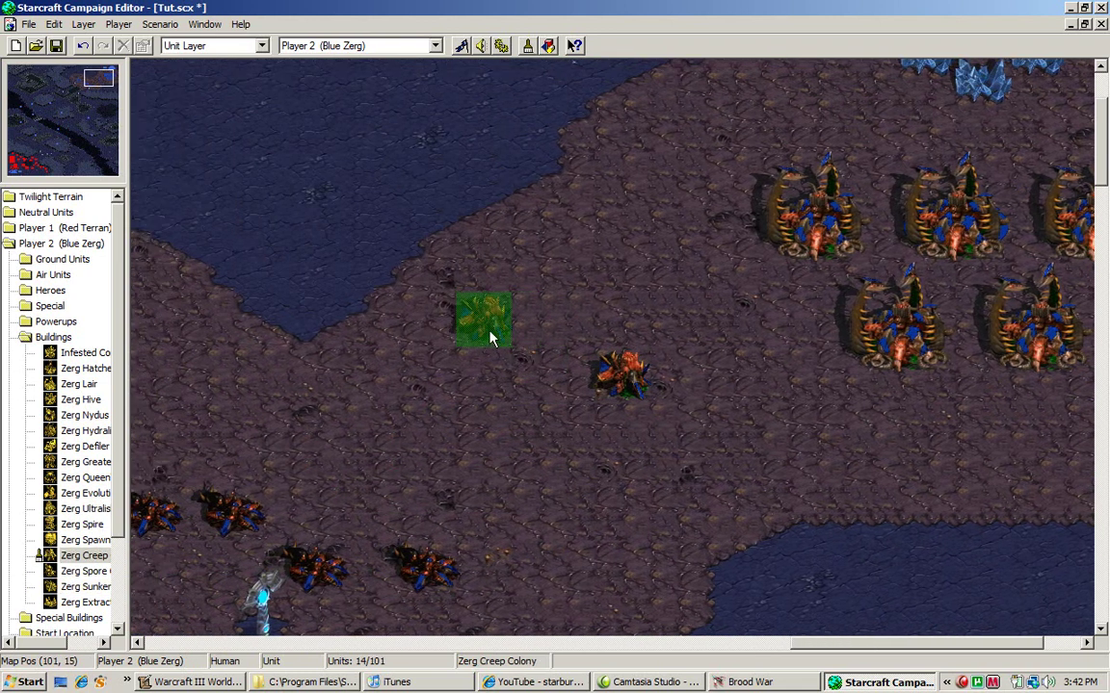
pyautogui.click(489, 328)
pyautogui.press('Left')
pyautogui.press('Left')
pyautogui.press('Up')
pyautogui.press('Up')
pyautogui.press('Left')
pyautogui.press('Up')
pyautogui.click(477, 314)
pyautogui.press('Left')
pyautogui.press('Left')
pyautogui.press('Left')
pyautogui.press('Left')
pyautogui.press('Left')
pyautogui.press('Left')
pyautogui.press('Left')
pyautogui.press('Left')
pyautogui.press('Left')
pyautogui.click(503, 242)
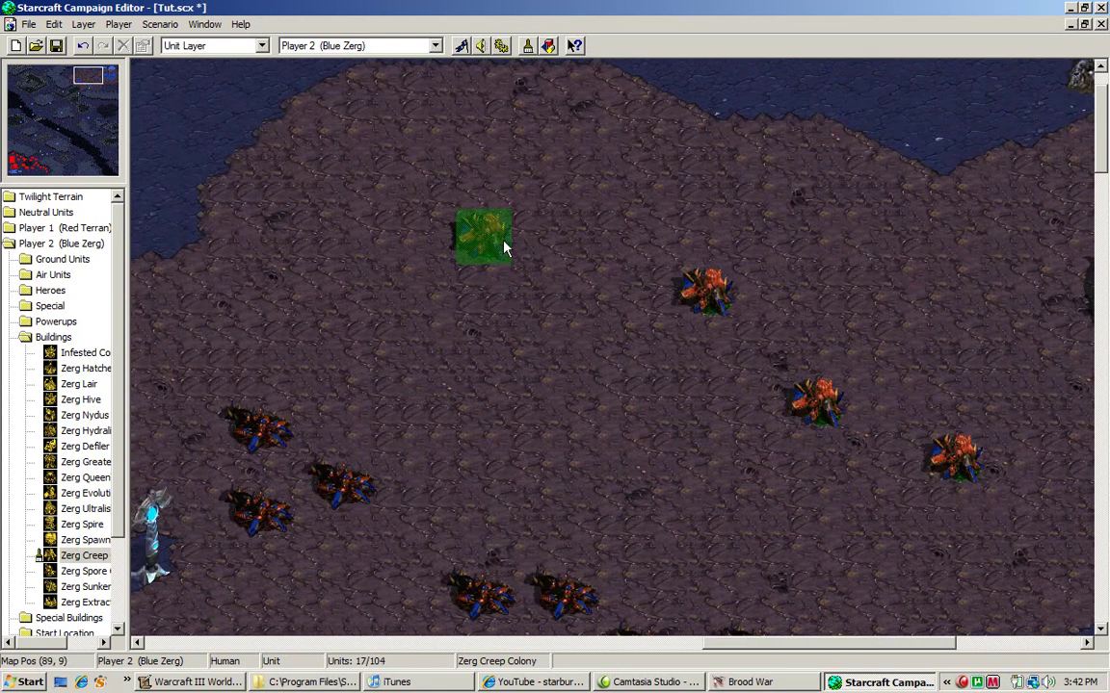
# Place five Zerg Spore Colonies for Player 2 along the southwestern cliff edge, running northwest from the western blue-lit pillar
pyautogui.press('Left')
pyautogui.press('Down')
pyautogui.press('Left')
pyautogui.press('Left')
pyautogui.press('Left')
pyautogui.press('Left')
pyautogui.press('Left')
pyautogui.press('Left')
pyautogui.press('Left')
pyautogui.press('Left')
pyautogui.press('Left')
pyautogui.press('Left')
pyautogui.press('Left')
pyautogui.press('Left')
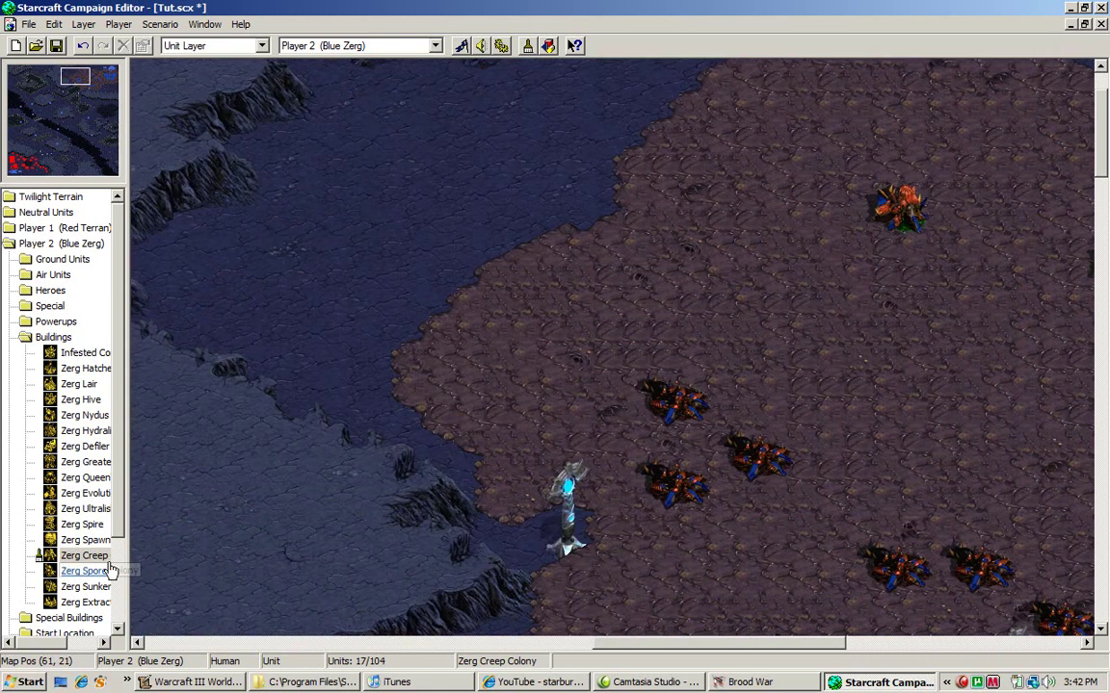
pyautogui.click(510, 439)
pyautogui.click(429, 413)
pyautogui.click(373, 356)
pyautogui.click(292, 331)
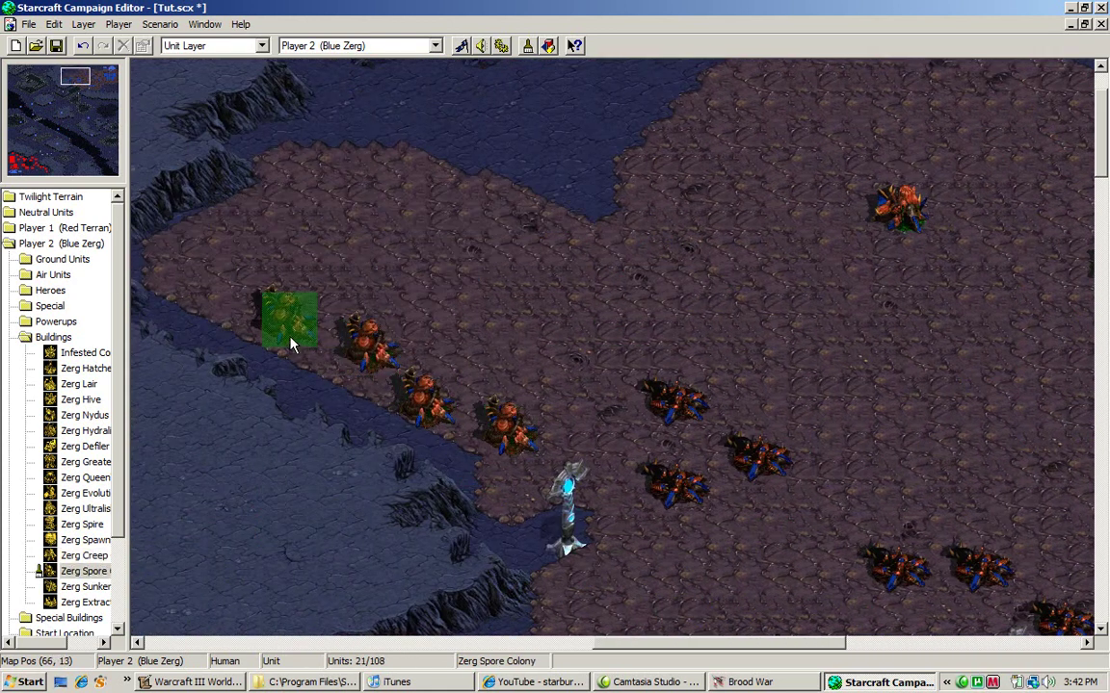
pyautogui.click(208, 299)
# Continue Player 2's defensive line with eight more Spore Colonies, following the northwestern cliffs up towards the map's northern edge
pyautogui.click(268, 262)
pyautogui.press('Up')
pyautogui.click(329, 245)
pyautogui.press('Up')
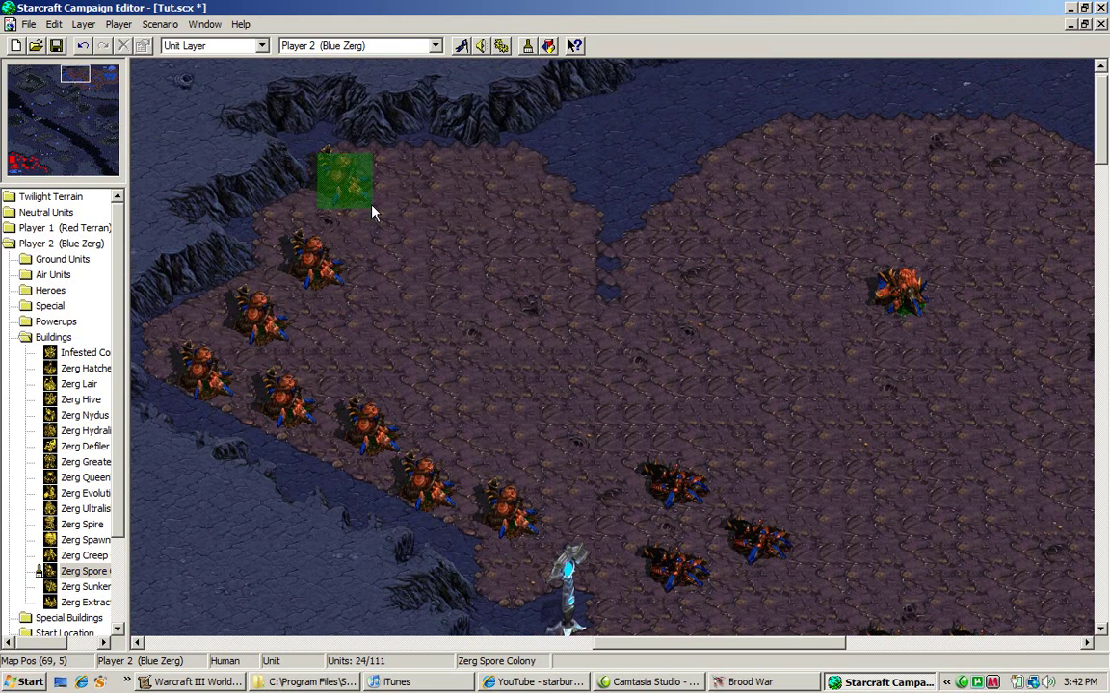
pyautogui.click(372, 206)
pyautogui.click(454, 210)
pyautogui.press('Right')
pyautogui.press('Right')
pyautogui.press('Right')
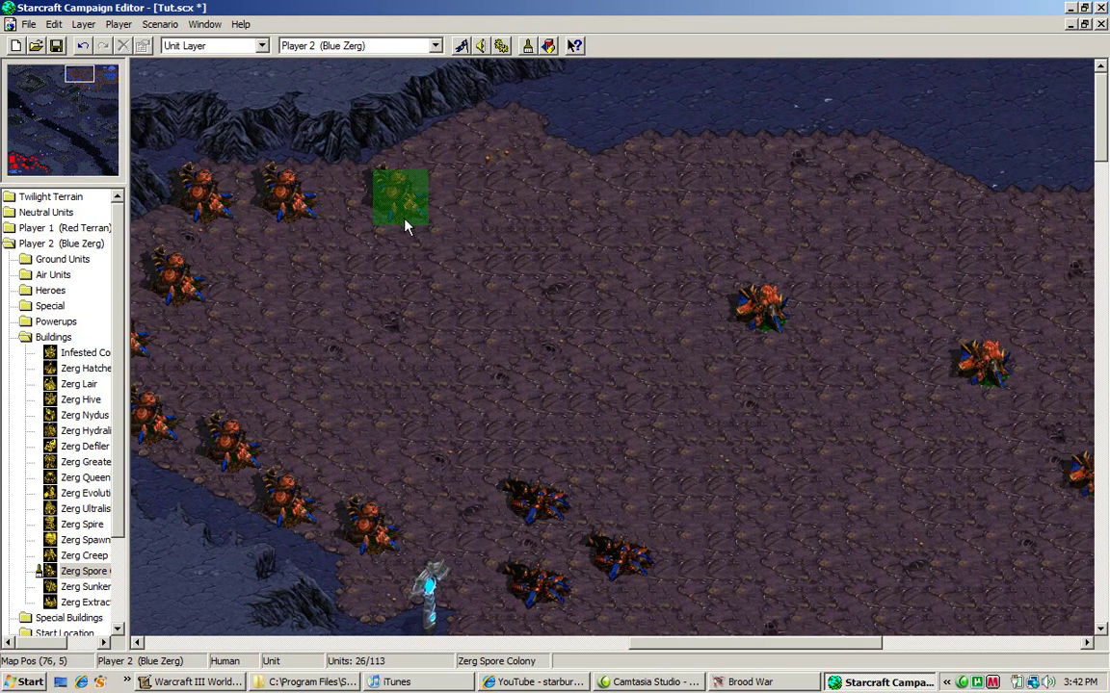
pyautogui.click(397, 225)
pyautogui.click(475, 193)
pyautogui.click(549, 156)
pyautogui.click(635, 106)
pyautogui.press('Right')
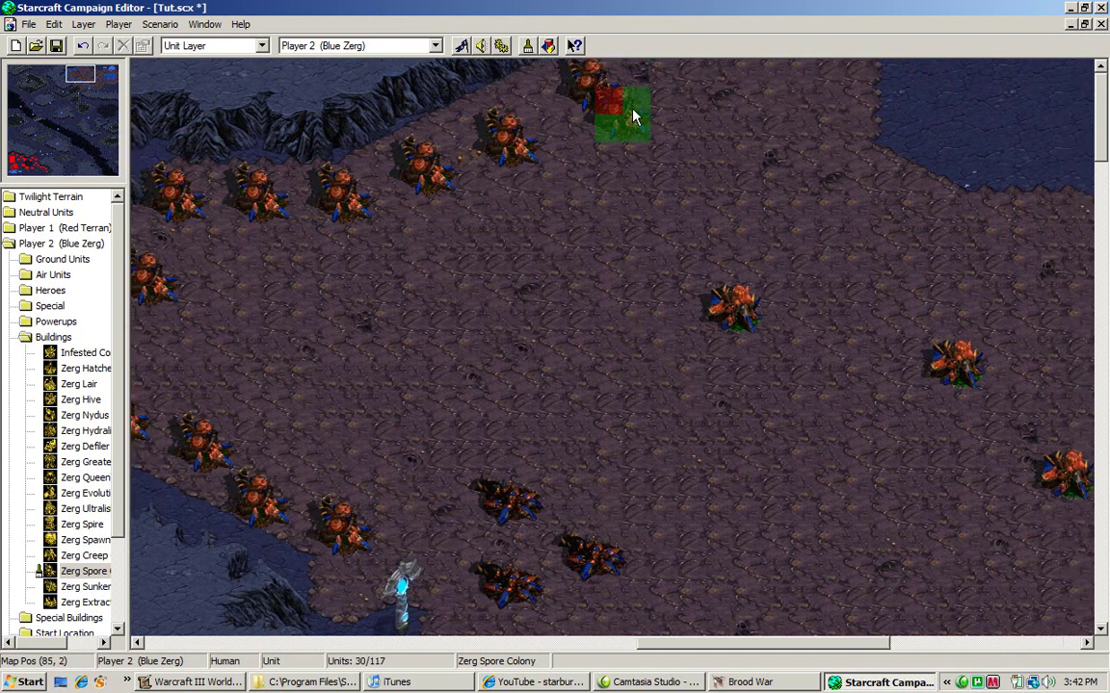
# Place five Zerg Spore Colonies for Player 2 in a row along the southern cliff edge, east of the eastern blue-lit pillar
pyautogui.press('Right')
pyautogui.press('Right')
pyautogui.press('Down')
pyautogui.press('Down')
pyautogui.press('Down')
pyautogui.press('Down')
pyautogui.press('Down')
pyautogui.press('Down')
pyautogui.press('Down')
pyautogui.press('Down')
pyautogui.press('Down')
pyautogui.press('Down')
pyautogui.press('Down')
pyautogui.press('Down')
pyautogui.press('Down')
pyautogui.press('Down')
pyautogui.press('Down')
pyautogui.press('Down')
pyautogui.press('Down')
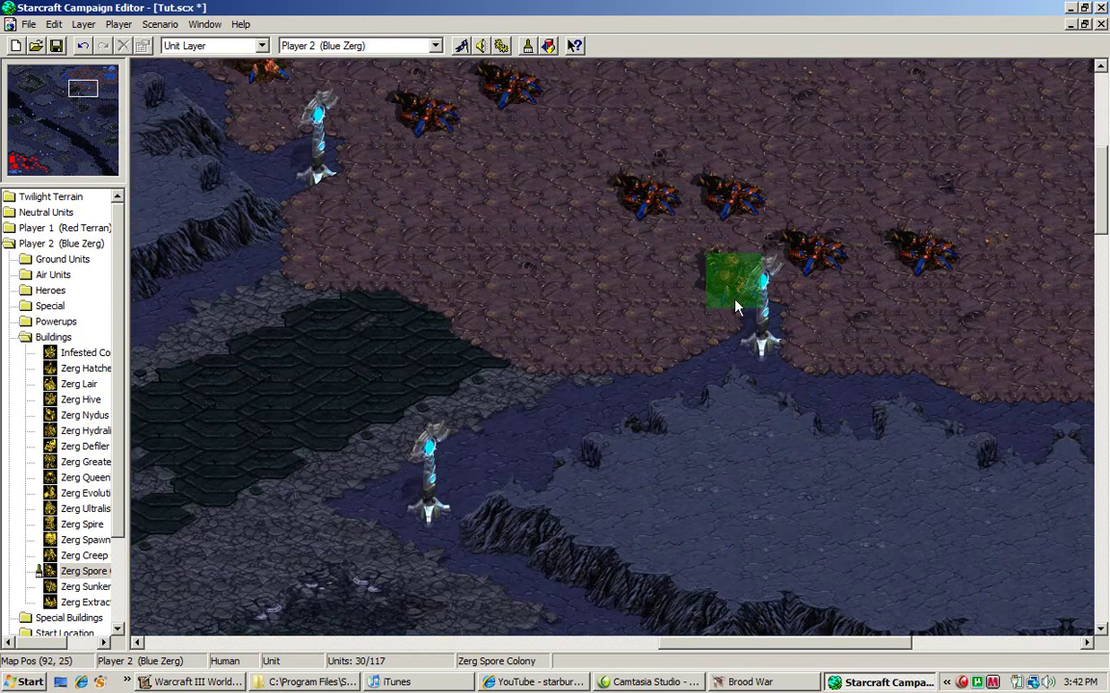
pyautogui.press('Right')
pyautogui.press('Right')
pyautogui.press('Right')
pyautogui.press('Right')
pyautogui.press('Right')
pyautogui.press('Right')
pyautogui.press('Right')
pyautogui.press('Right')
pyautogui.press('Right')
pyautogui.press('Right')
pyautogui.press('Right')
pyautogui.press('Right')
pyautogui.click(623, 363)
pyautogui.click(706, 364)
pyautogui.click(789, 364)
pyautogui.click(877, 367)
pyautogui.press('Right')
pyautogui.press('Right')
pyautogui.press('Right')
pyautogui.press('Right')
pyautogui.press('Right')
pyautogui.click(879, 371)
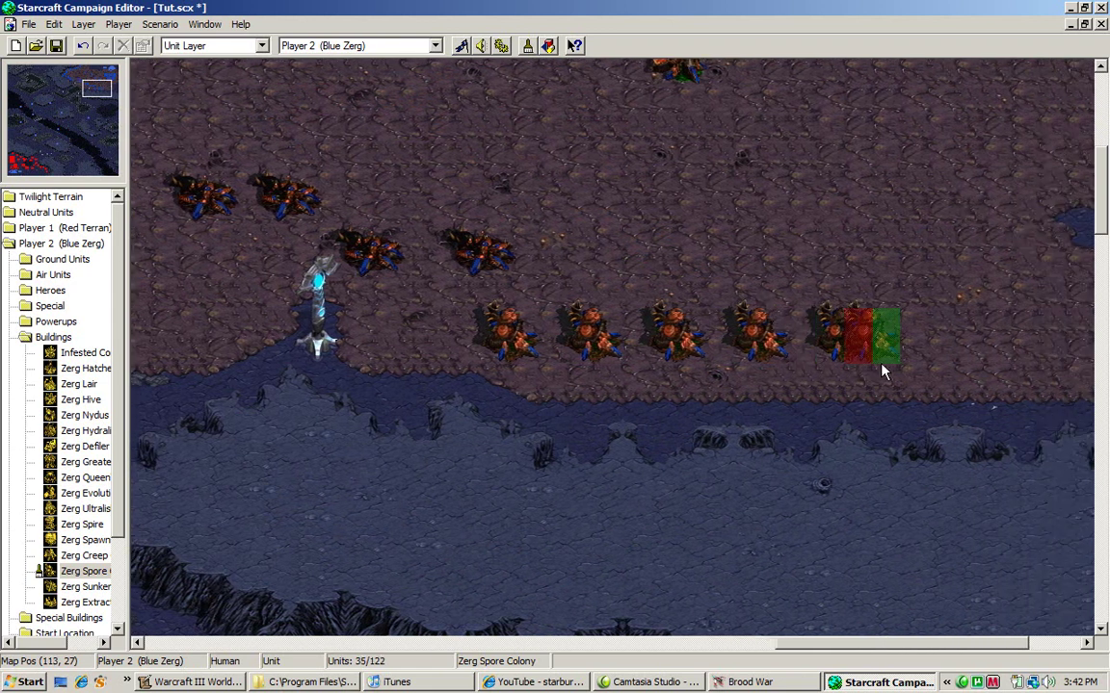
# Extend the southern row with five more Spore Colonies eastward, reaching the map's eastern edge
pyautogui.click(743, 350)
pyautogui.click(830, 350)
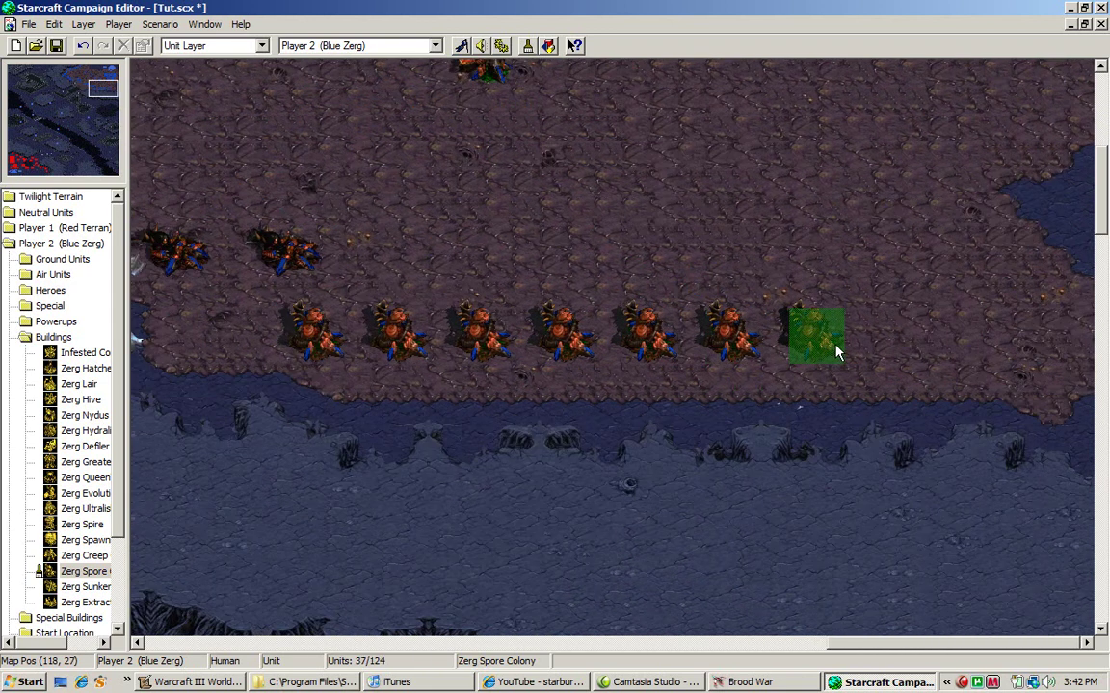
pyautogui.click(918, 351)
pyautogui.click(917, 351)
pyautogui.click(1072, 394)
# Place two Zerg Spawning Pools for Player 2 northwest of the Hives, along the shore between the Creep Colonies and the water
pyautogui.press('Up')
pyautogui.press('Up')
pyautogui.press('Up')
pyautogui.press('Up')
pyautogui.press('Up')
pyautogui.press('Up')
pyautogui.press('Up')
pyautogui.press('Up')
pyautogui.press('Up')
pyautogui.press('Up')
pyautogui.press('Up')
pyautogui.press('Up')
pyautogui.press('Up')
pyautogui.press('Up')
pyautogui.press('Up')
pyautogui.press('Up')
pyautogui.press('Left')
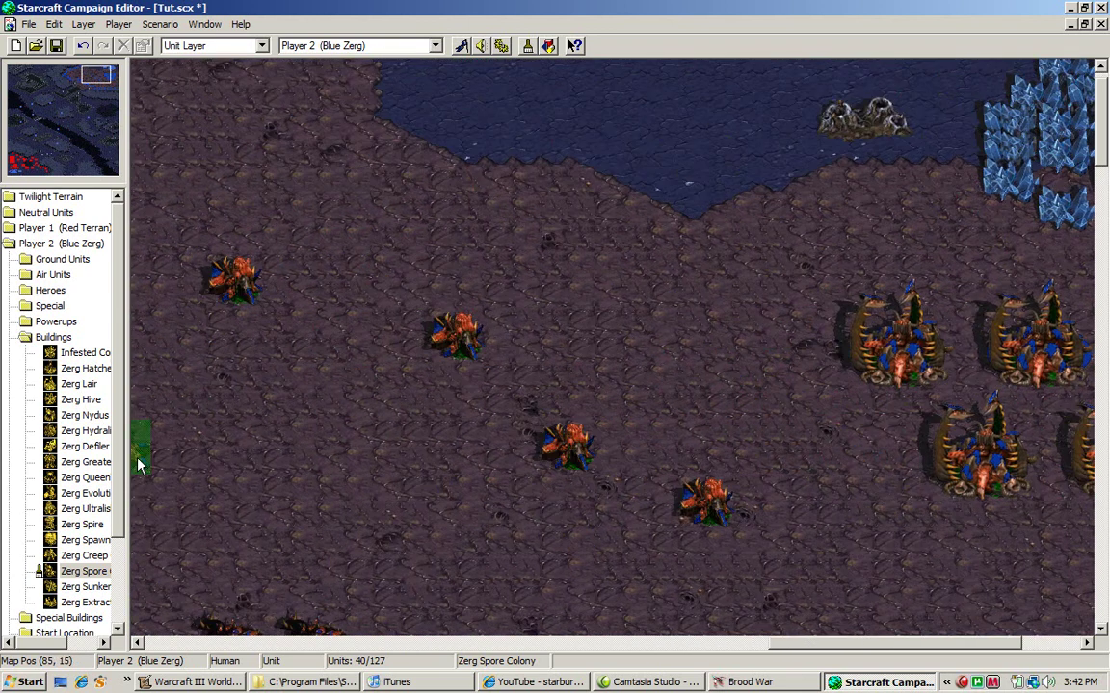
pyautogui.click(85, 541)
pyautogui.click(606, 246)
# Place nine Zerg Sunken Colonies for Player 2 around the Spawning Pools and along the western side of the Creep Colony line
pyautogui.press('Up')
pyautogui.press('Up')
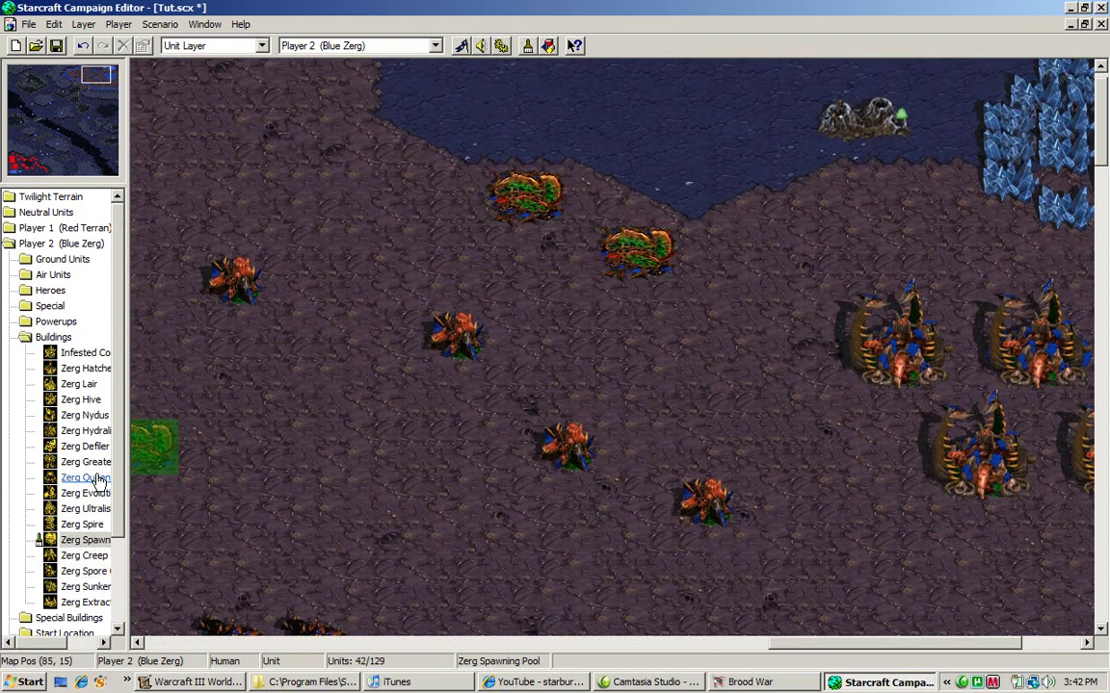
pyautogui.click(85, 587)
pyautogui.click(313, 358)
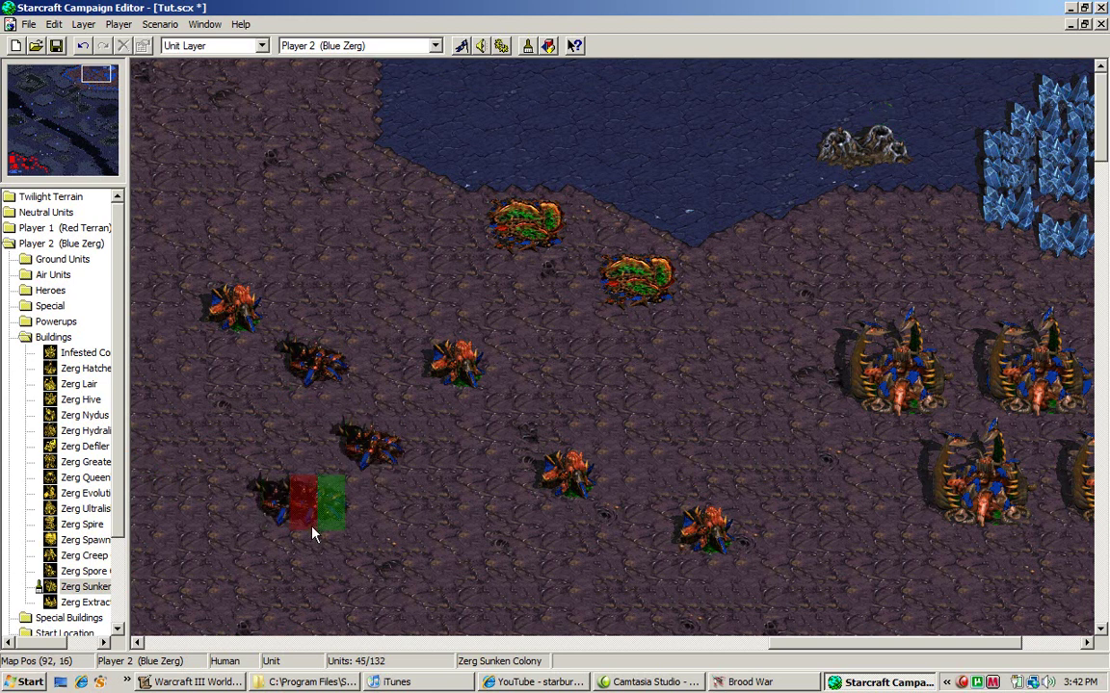
pyautogui.click(423, 283)
pyautogui.click(673, 138)
pyautogui.click(734, 220)
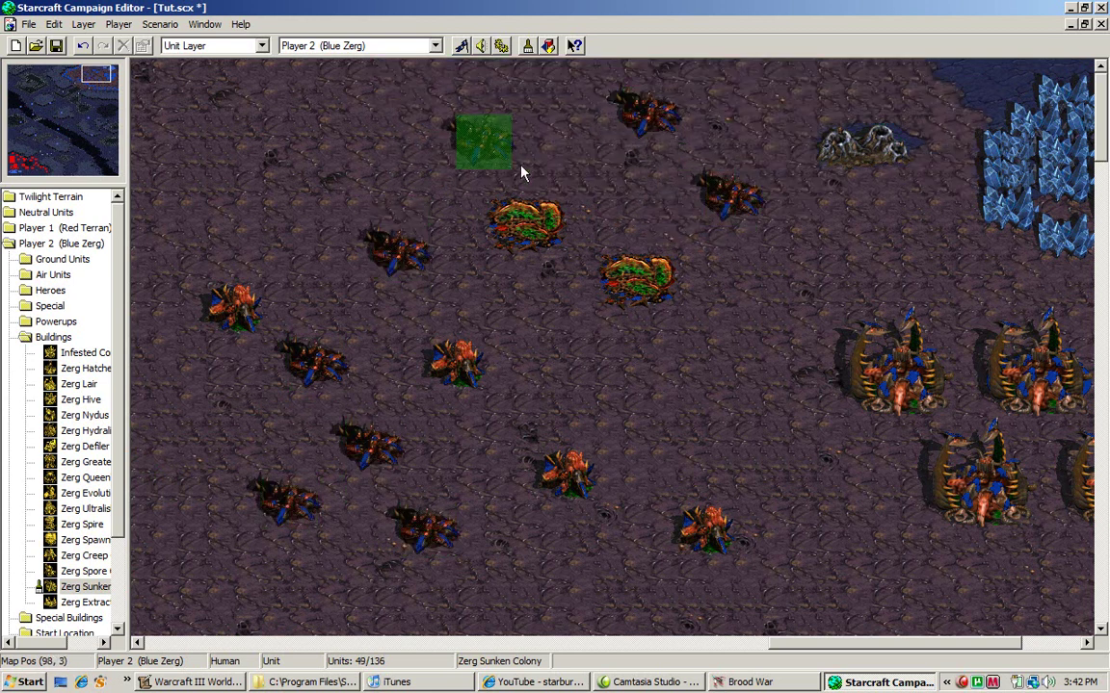
# Add another Sunken Colony just southwest of the southeasternmost Creep Colony, above the southern Spore Colony row
pyautogui.press('Down')
pyautogui.press('Down')
pyautogui.press('Down')
pyautogui.press('Down')
pyautogui.press('Down')
pyautogui.press('Down')
pyautogui.press('Down')
pyautogui.press('Down')
pyautogui.press('Down')
pyautogui.press('Down')
pyautogui.press('Down')
pyautogui.press('Down')
pyautogui.click(659, 293)
# Place two Zerg Spore Colonies for Player 2, one south and one southeast of the Hives
pyautogui.press('Right')
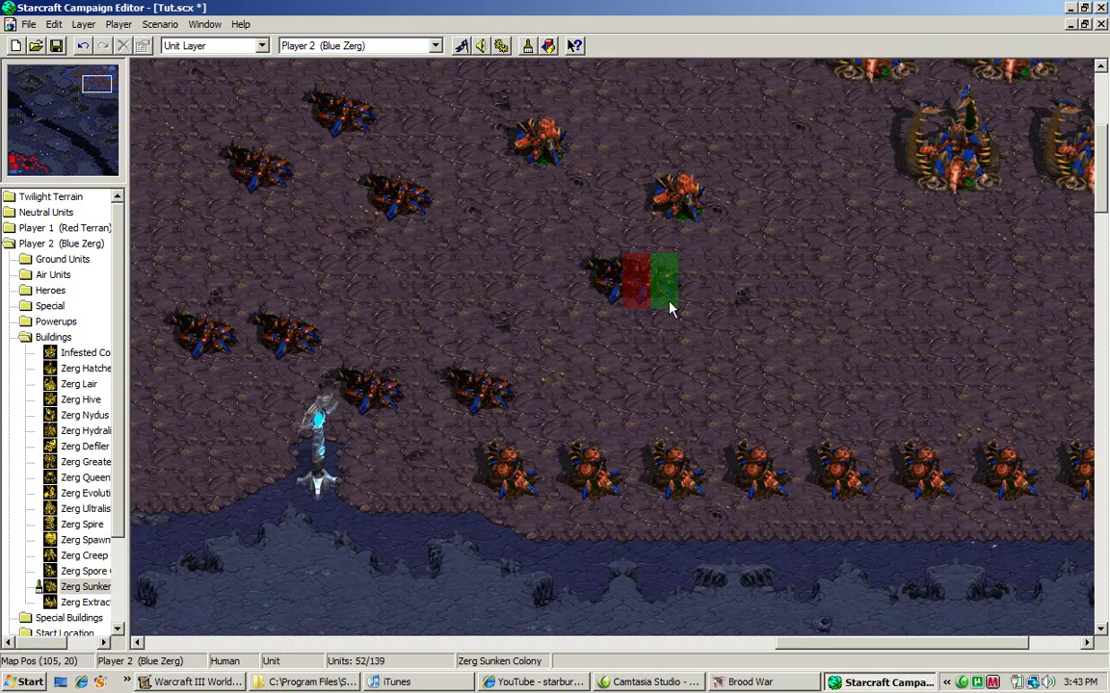
pyautogui.press('Right')
pyautogui.press('Right')
pyautogui.press('Right')
pyautogui.press('Right')
pyautogui.press('Right')
pyautogui.press('Right')
pyautogui.press('Right')
pyautogui.press('Up')
pyautogui.click(96, 572)
pyautogui.press('Up')
pyautogui.press('Up')
pyautogui.press('Up')
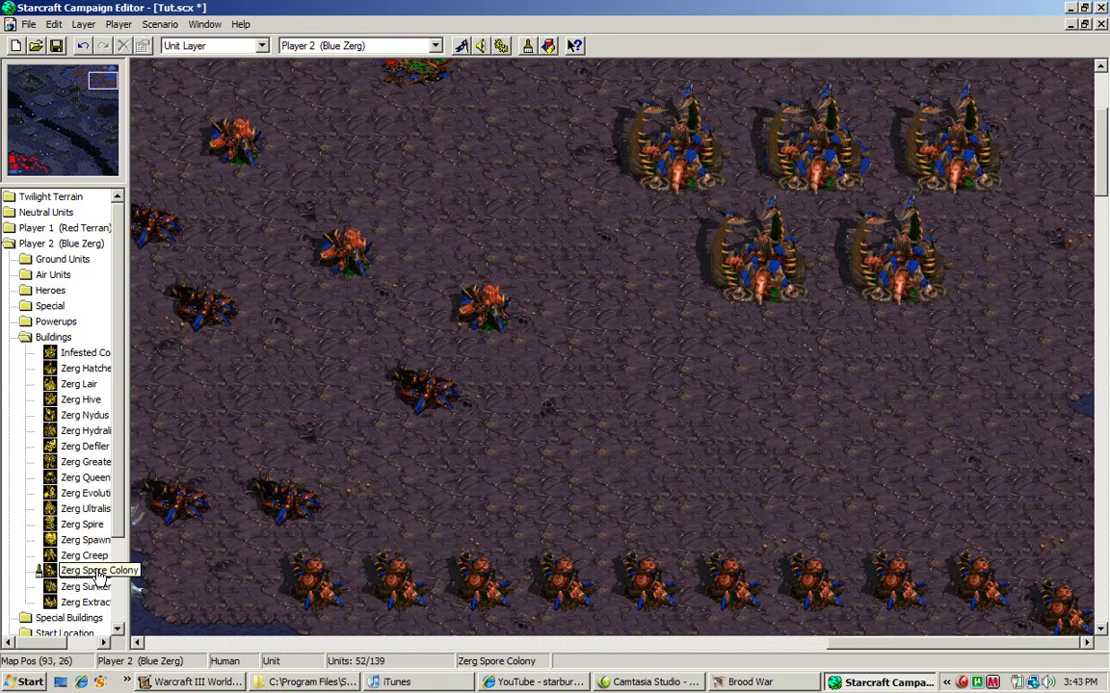
pyautogui.click(732, 452)
pyautogui.press('Up')
pyautogui.click(1012, 426)
# Place two more Spore Colonies east of the Hives, close to the map's eastern edge
pyautogui.press('Up')
pyautogui.press('Up')
pyautogui.press('Up')
pyautogui.click(1080, 278)
pyautogui.press('Up')
pyautogui.press('Up')
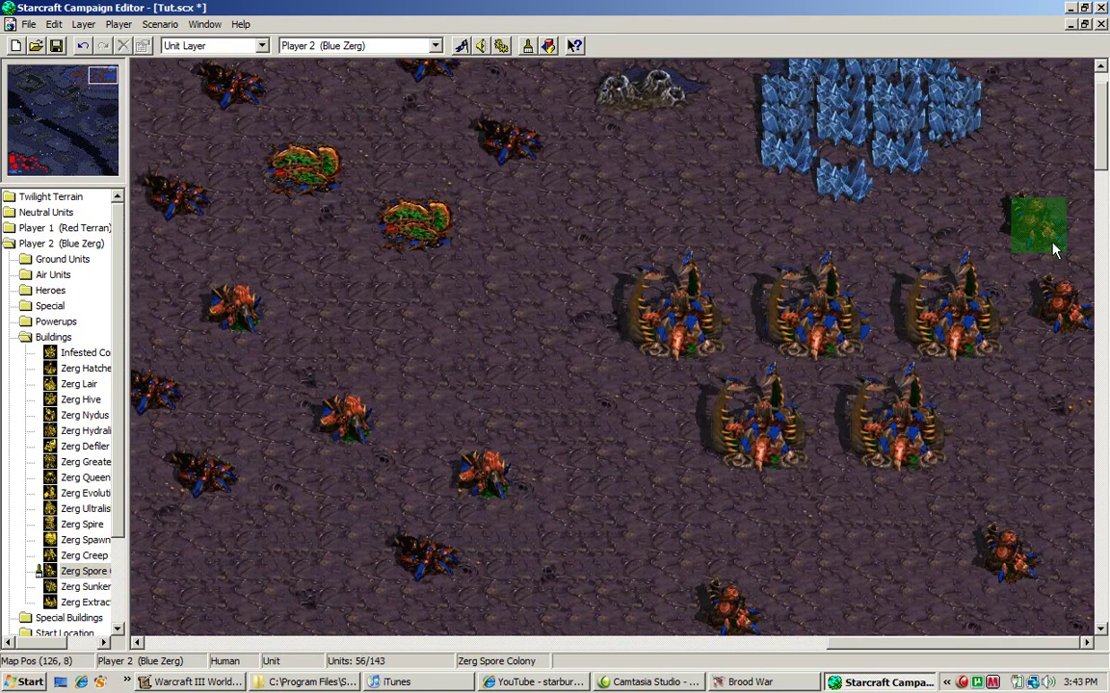
pyautogui.click(1053, 243)
# Add a Spore Colony between the vespene geyser and the mineral field, and another between the two southeasternmost Creep Colonies
pyautogui.press('Up')
pyautogui.press('Up')
pyautogui.click(738, 126)
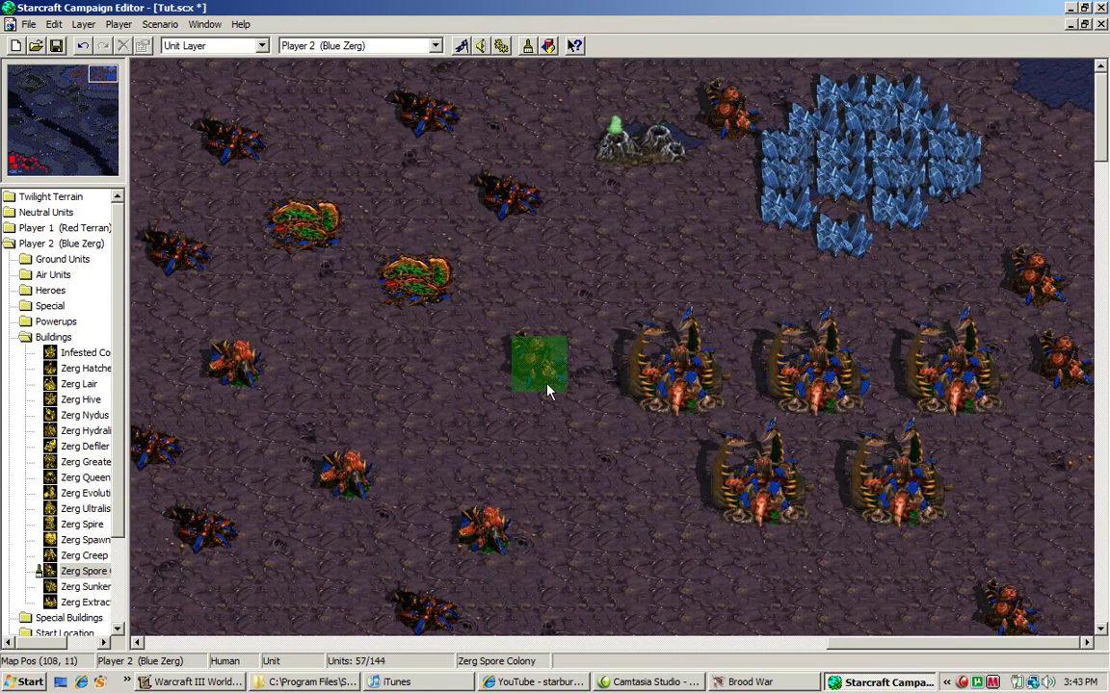
pyautogui.click(442, 464)
# Place four more Zerg Spore Colonies for Player 2 among the Creep and Sunken Colonies on the base's western side
pyautogui.press('Left')
pyautogui.press('Left')
pyautogui.press('Left')
pyautogui.press('Left')
pyautogui.press('Left')
pyautogui.press('Left')
pyautogui.press('Left')
pyautogui.press('Left')
pyautogui.press('Left')
pyautogui.press('Left')
pyautogui.press('Left')
pyautogui.press('Left')
pyautogui.press('Left')
pyautogui.press('Left')
pyautogui.press('Left')
pyautogui.press('Left')
pyautogui.press('Left')
pyautogui.press('Left')
pyautogui.press('Left')
pyautogui.press('Left')
pyautogui.press('Left')
pyautogui.press('Left')
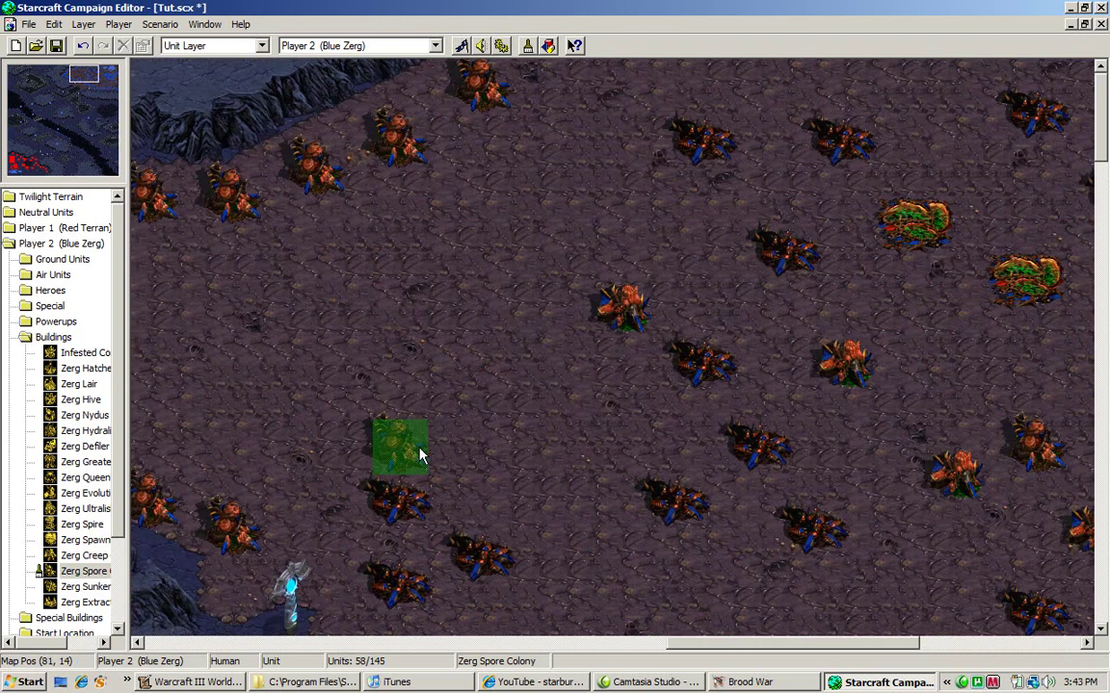
pyautogui.click(419, 348)
pyautogui.click(579, 207)
pyautogui.click(612, 434)
pyautogui.click(721, 243)
# Look over the base around the Hives and the southern Spore Colony row for areas still lacking buildings
pyautogui.press('Right')
pyautogui.press('Right')
pyautogui.press('Right')
pyautogui.press('Right')
pyautogui.press('Right')
pyautogui.press('Right')
pyautogui.press('Right')
pyautogui.press('Right')
pyautogui.press('Right')
pyautogui.press('Right')
pyautogui.press('Right')
pyautogui.press('Right')
pyautogui.press('Right')
pyautogui.press('Right')
pyautogui.press('Right')
pyautogui.press('Right')
pyautogui.press('Right')
pyautogui.press('Right')
pyautogui.press('Right')
pyautogui.press('Down')
pyautogui.press('Down')
pyautogui.press('Down')
pyautogui.press('Down')
pyautogui.press('Down')
pyautogui.press('Down')
pyautogui.press('Down')
pyautogui.press('Down')
pyautogui.press('Down')
pyautogui.press('Right')
pyautogui.press('Right')
pyautogui.press('Right')
pyautogui.press('Left')
pyautogui.press('Left')
pyautogui.press('Left')
pyautogui.press('Left')
pyautogui.press('Left')
pyautogui.press('Left')
pyautogui.press('Left')
pyautogui.press('Left')
pyautogui.press('Left')
pyautogui.press('Left')
pyautogui.press('Left')
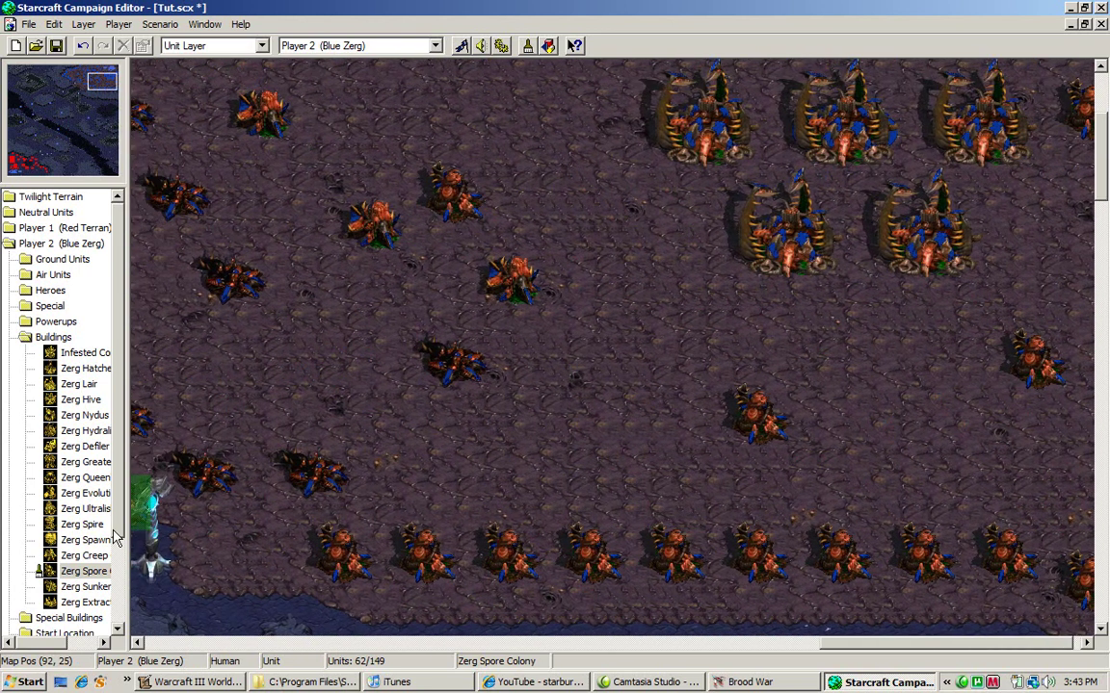
# Place two Zerg Ultralisk Caverns for Player 2, one above the other, west of the westernmost Sunken Colony
pyautogui.press('Up')
pyautogui.press('Up')
pyautogui.press('Up')
pyautogui.press('Up')
pyautogui.press('Up')
pyautogui.press('Up')
pyautogui.press('Up')
pyautogui.press('Up')
pyautogui.press('Up')
pyautogui.press('Left')
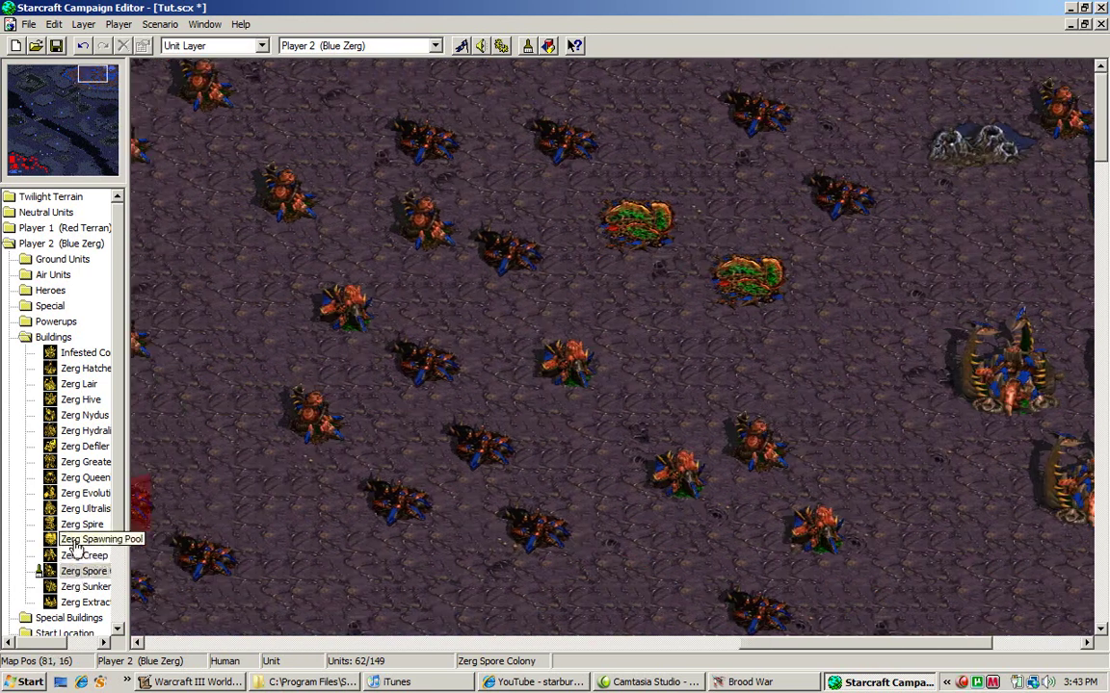
pyautogui.click(78, 508)
pyautogui.press('Right')
pyautogui.press('Left')
pyautogui.press('Left')
pyautogui.press('Left')
pyautogui.press('Left')
pyautogui.press('Left')
pyautogui.click(382, 289)
pyautogui.click(358, 370)
# Place two Zerg Evolution Chambers for Player 2 just south of the Creep Colonies southeast of the Ultralisk Caverns
pyautogui.press('Right')
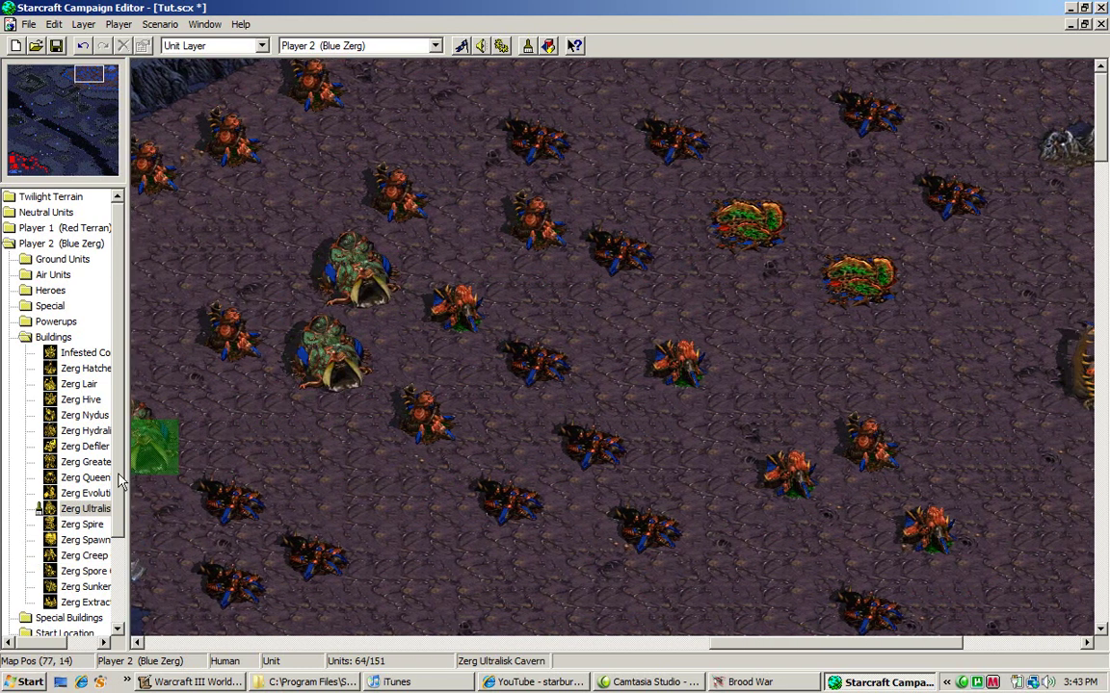
pyautogui.press('Down')
pyautogui.click(84, 492)
pyautogui.press('Down')
pyautogui.click(515, 525)
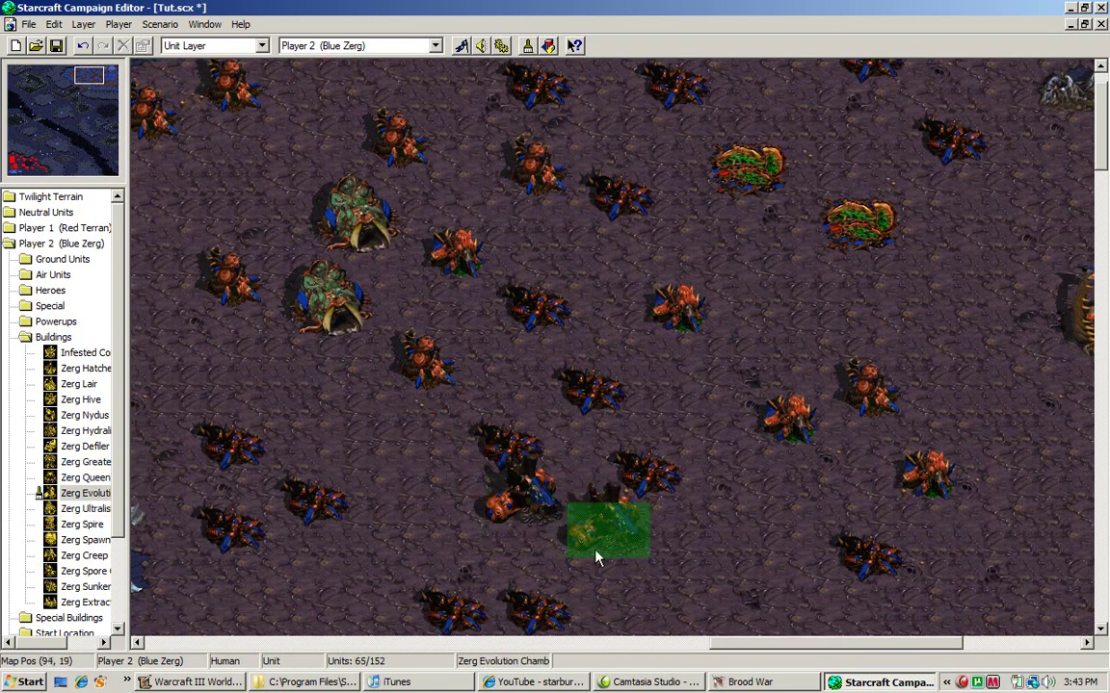
pyautogui.click(648, 573)
# Switch to iTunes, look through the Super Mario Galaxy tracks, and minimize it to return to the map
pyautogui.click(397, 681)
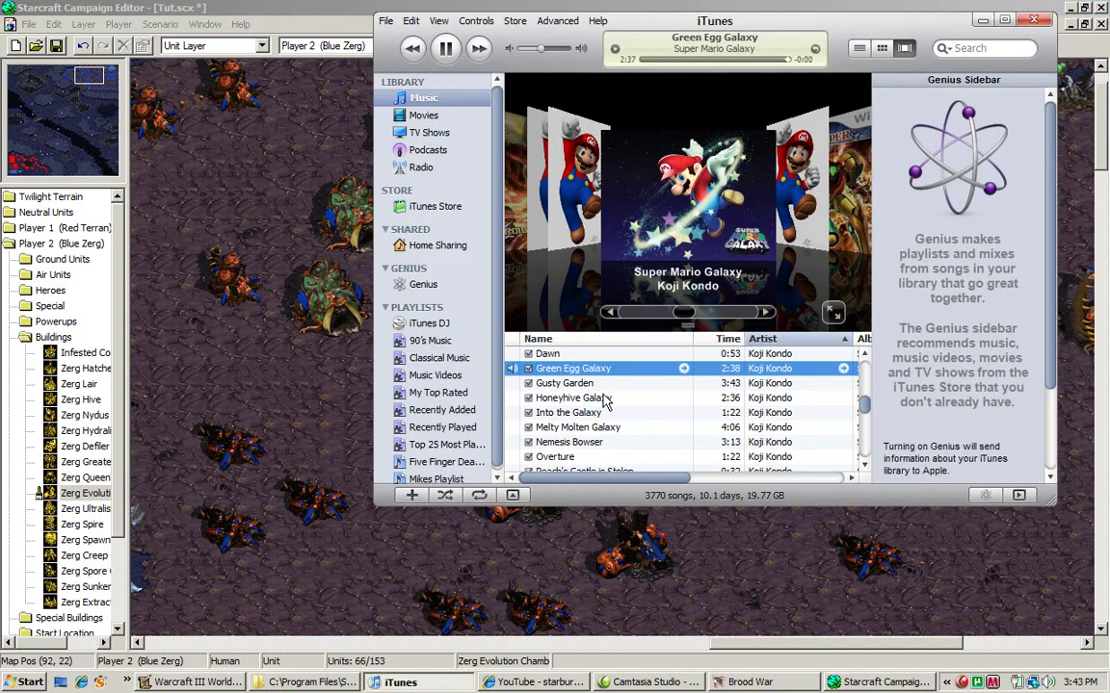
pyautogui.scroll(-1, 602, 401)
pyautogui.scroll(-1, 602, 400)
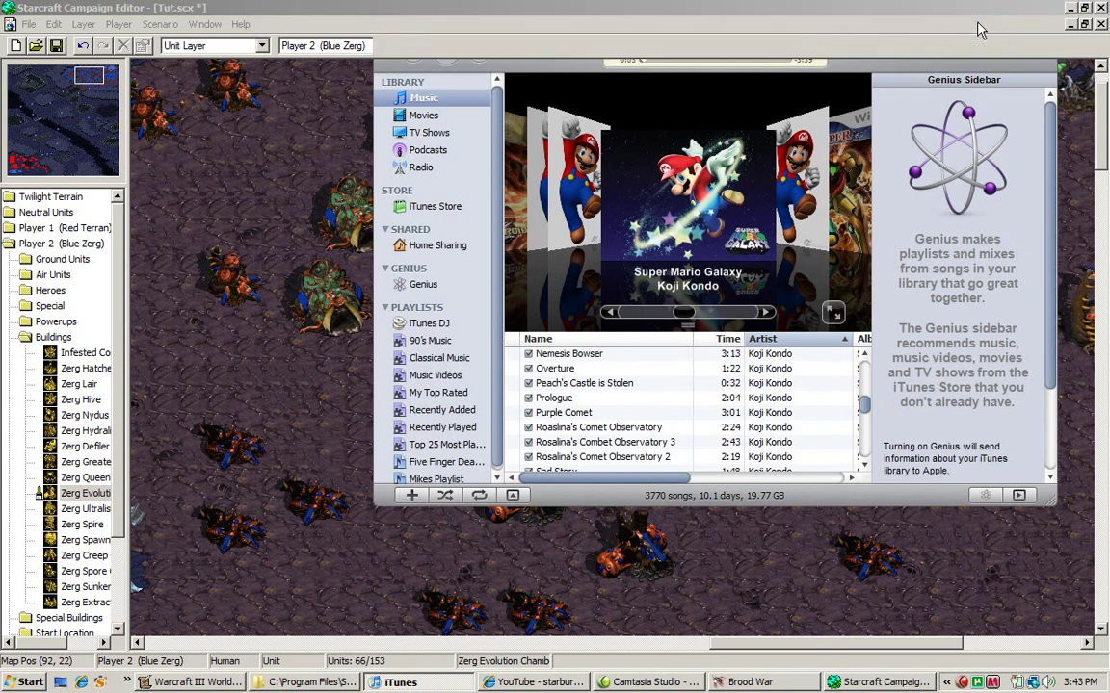
pyautogui.click(982, 20)
# Place three Zerg Greater Spires for Player 2 in a row along the map's northern edge, above the Creep Colonies
pyautogui.click(85, 525)
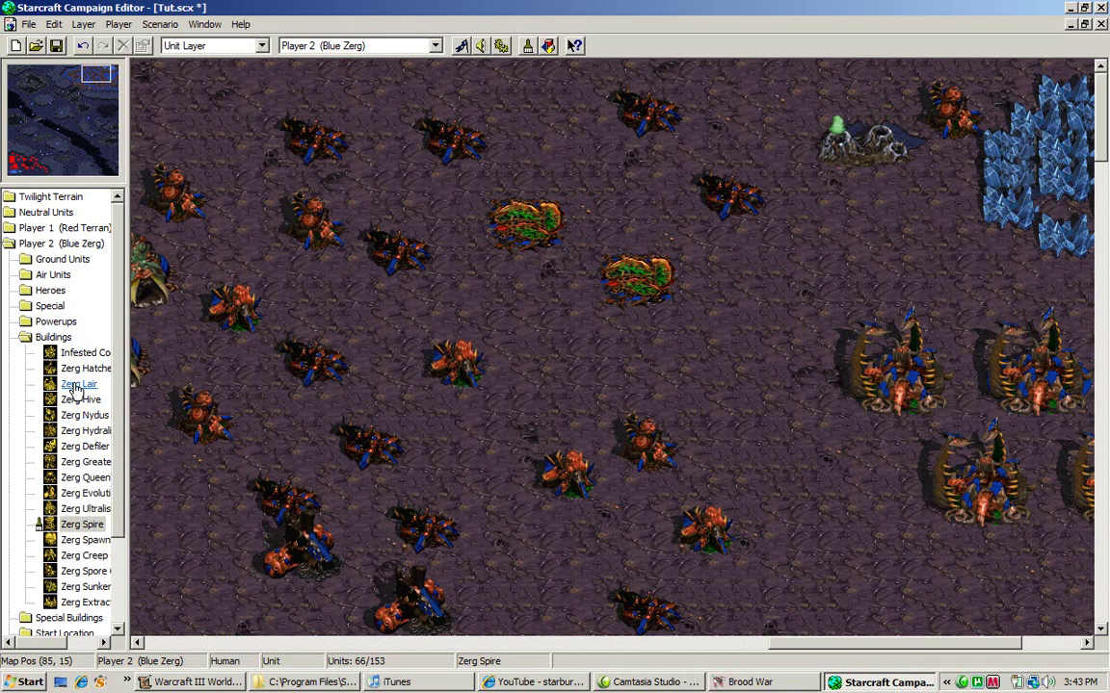
pyautogui.click(85, 467)
pyautogui.click(376, 85)
pyautogui.click(486, 85)
pyautogui.click(573, 96)
# Place three Zerg Defiler Mounds for Player 2 around the Creep Colony south of the southeasternmost Sunken Colony
pyautogui.press('Down')
pyautogui.press('Down')
pyautogui.press('Down')
pyautogui.press('Down')
pyautogui.press('Down')
pyautogui.press('Down')
pyautogui.press('Down')
pyautogui.press('Down')
pyautogui.press('Down')
pyautogui.press('Down')
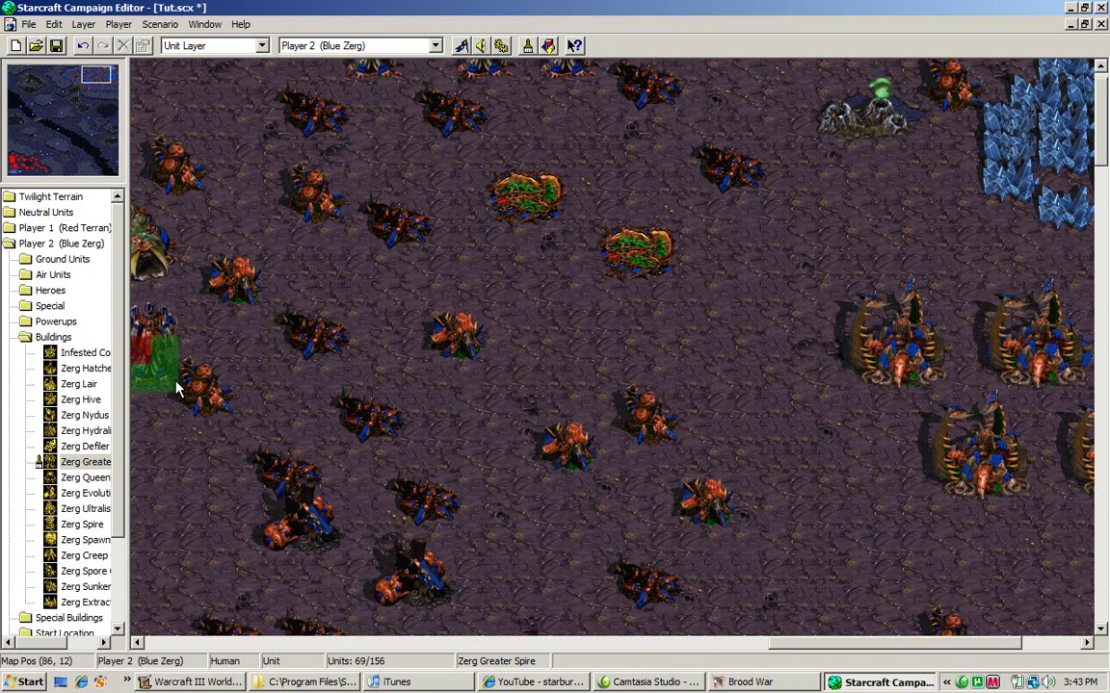
pyautogui.press('Right')
pyautogui.press('Right')
pyautogui.press('Right')
pyautogui.press('Right')
pyautogui.press('Right')
pyautogui.press('Right')
pyautogui.press('Right')
pyautogui.press('Right')
pyautogui.press('Up')
pyautogui.press('Up')
pyautogui.press('Up')
pyautogui.press('Up')
pyautogui.press('Up')
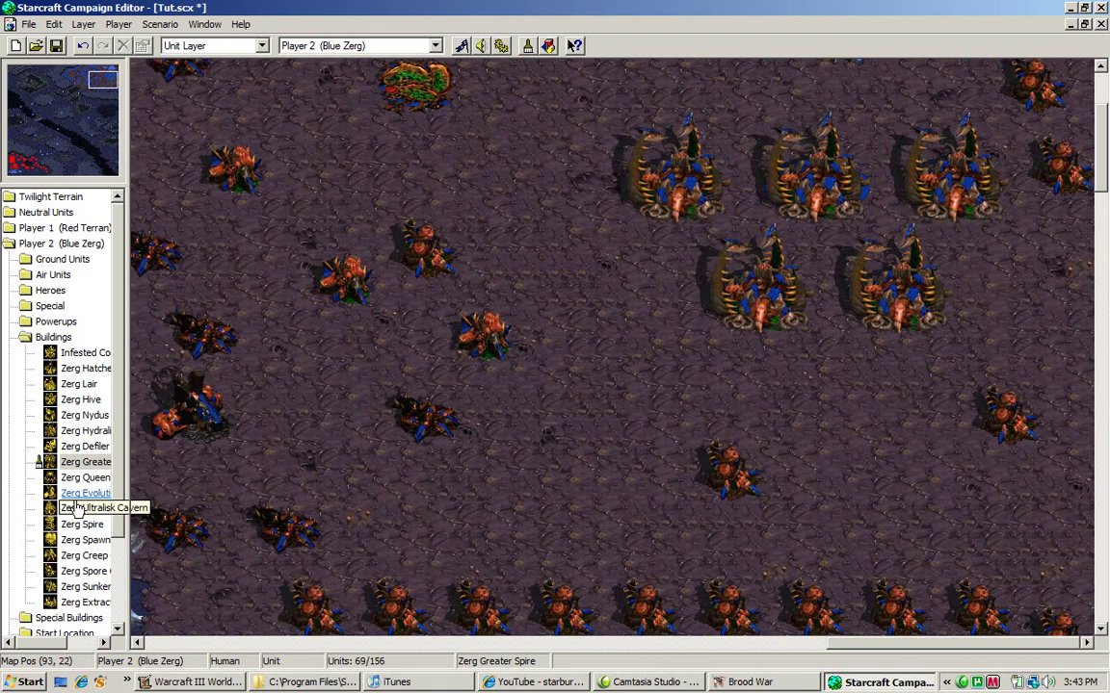
pyautogui.click(83, 447)
pyautogui.click(626, 545)
pyautogui.click(576, 467)
pyautogui.scroll(1, 485, 561)
pyautogui.click(484, 561)
# Delete the vespene geyser west of the mineral field
pyautogui.scroll(6, 453, 567)
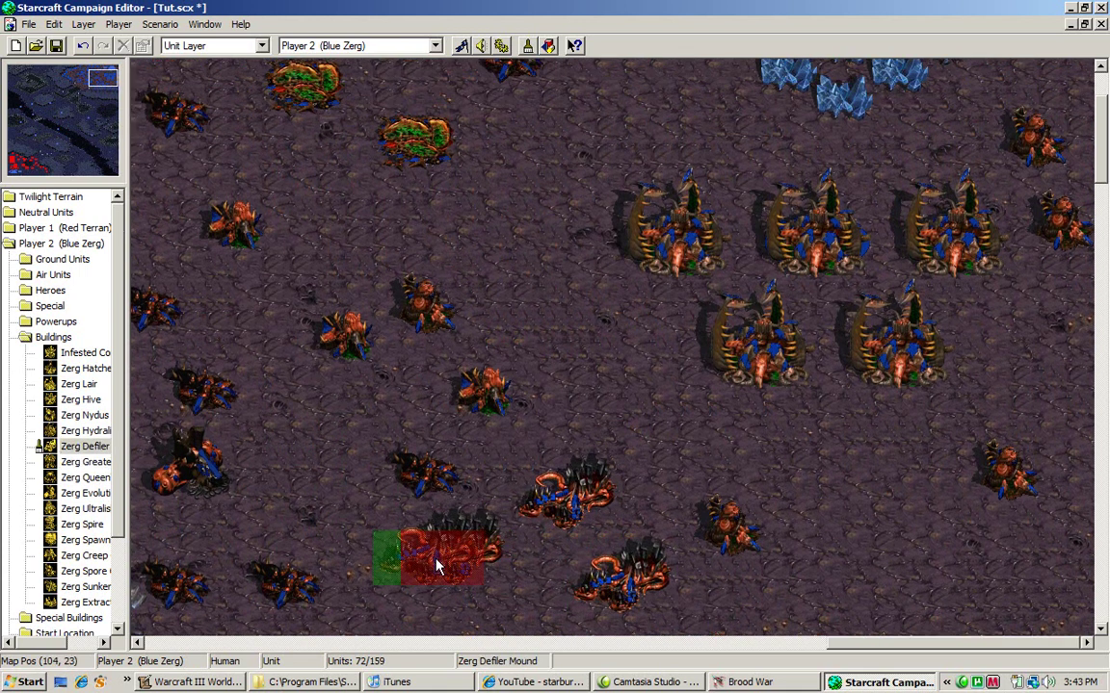
pyautogui.press('Escape')
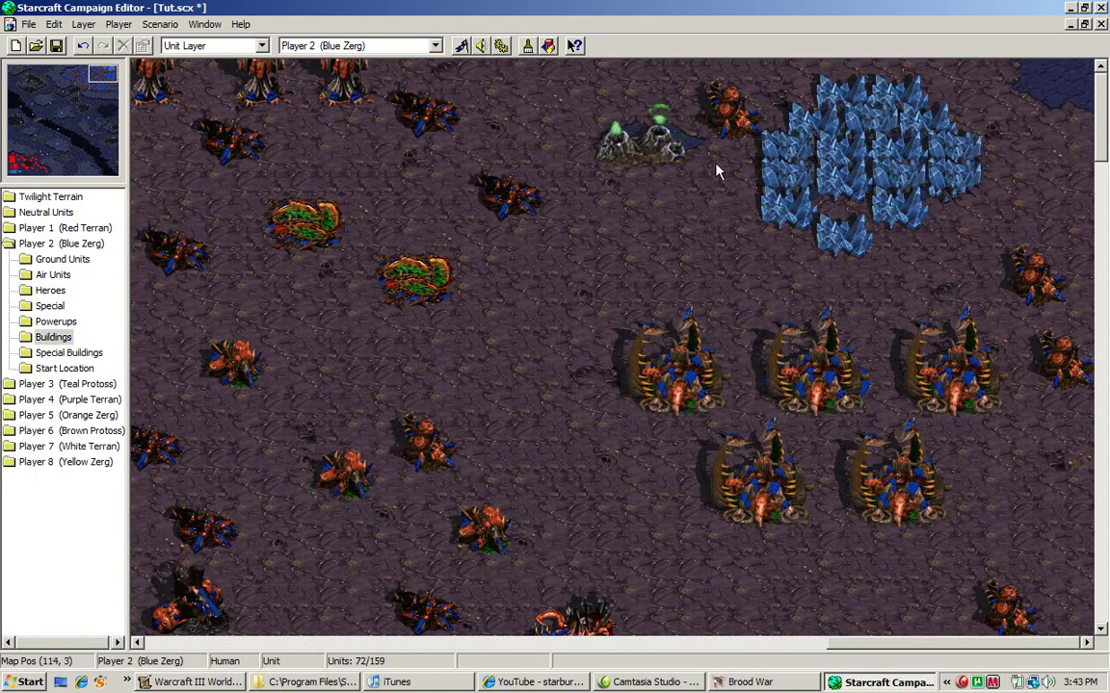
pyautogui.rightClick(630, 234)
pyautogui.click(657, 296)
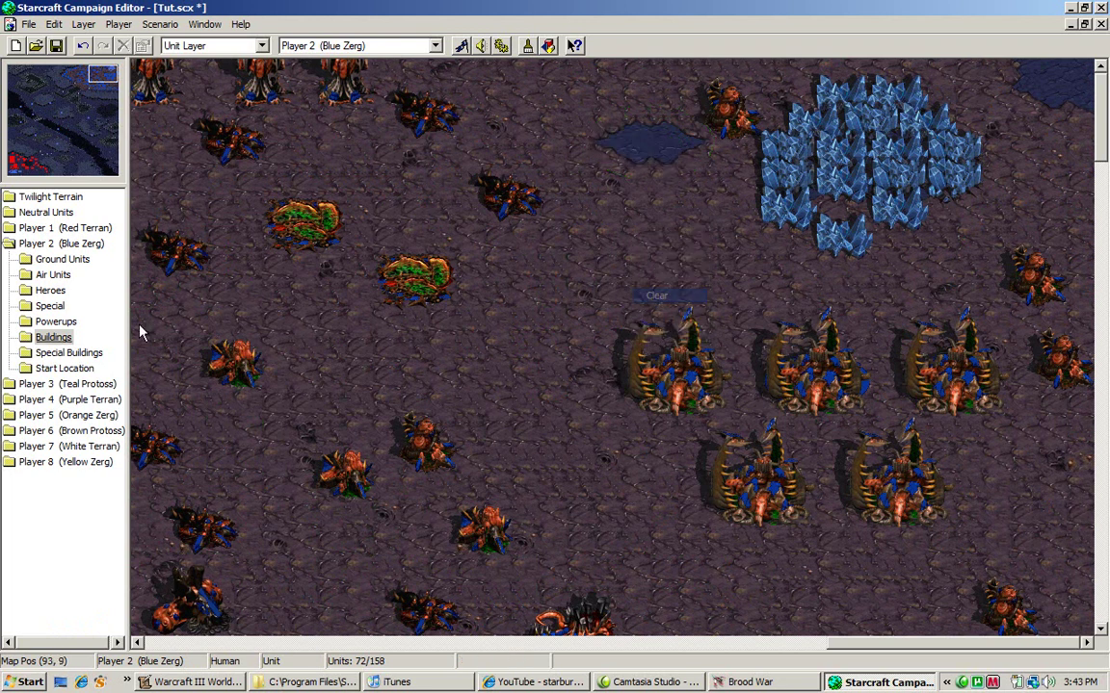
# Place three Zerg Extractors for Player 2: one on the former geyser spot, one just southwest of it, and one east of the minerals
pyautogui.doubleClick(53, 338)
pyautogui.click(84, 602)
pyautogui.click(668, 160)
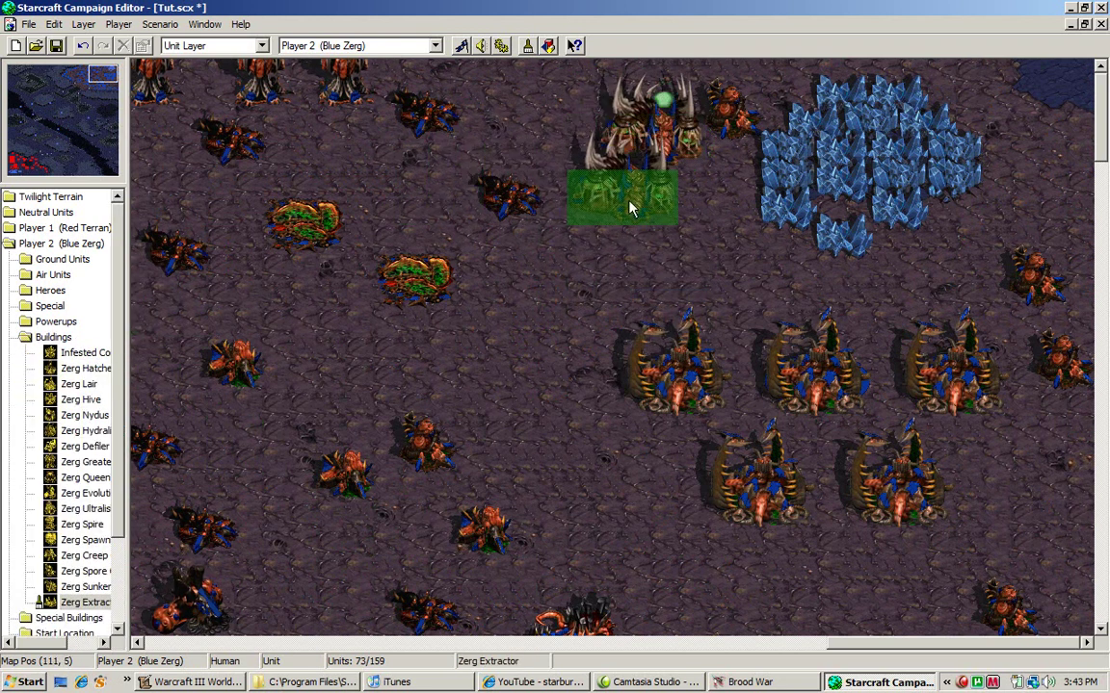
pyautogui.click(632, 204)
pyautogui.click(1041, 138)
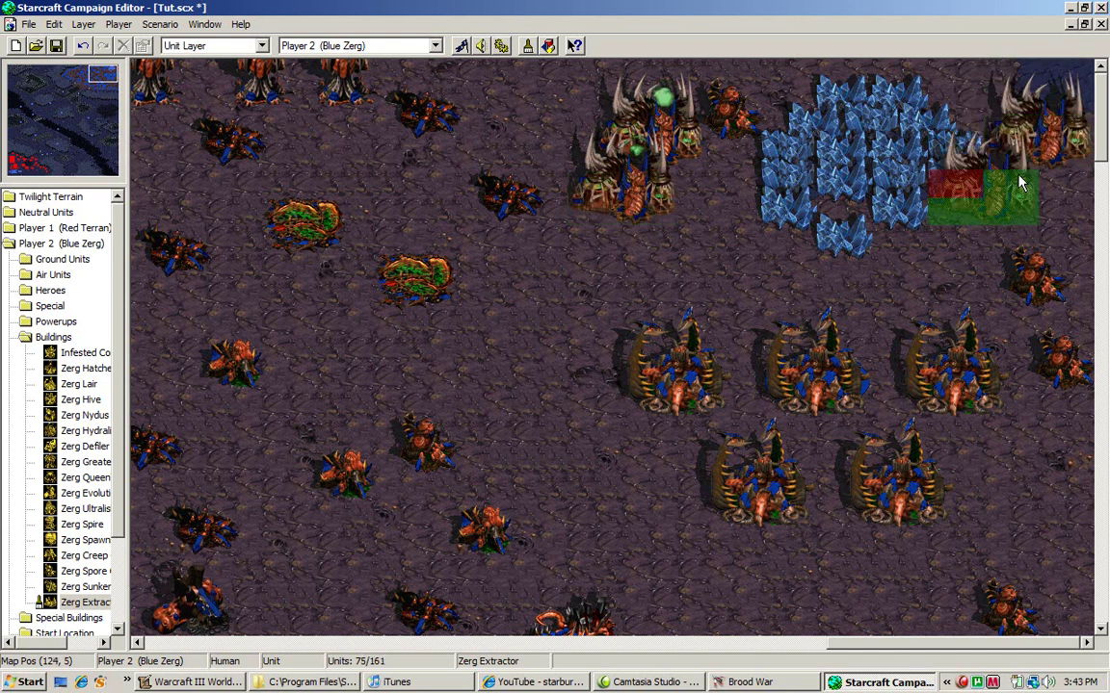
pyautogui.rightClick(974, 215)
# Place nine Zerg Drones for Player 2 between the mineral field and the large hatchery buildings south of it
pyautogui.click(67, 264)
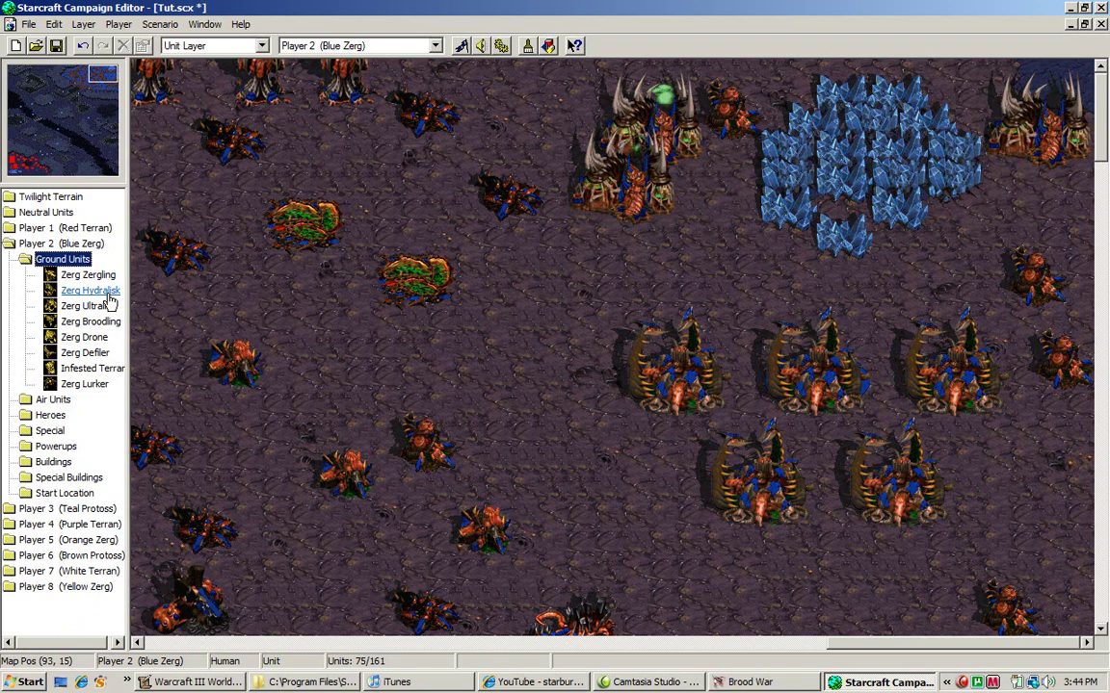
pyautogui.click(92, 337)
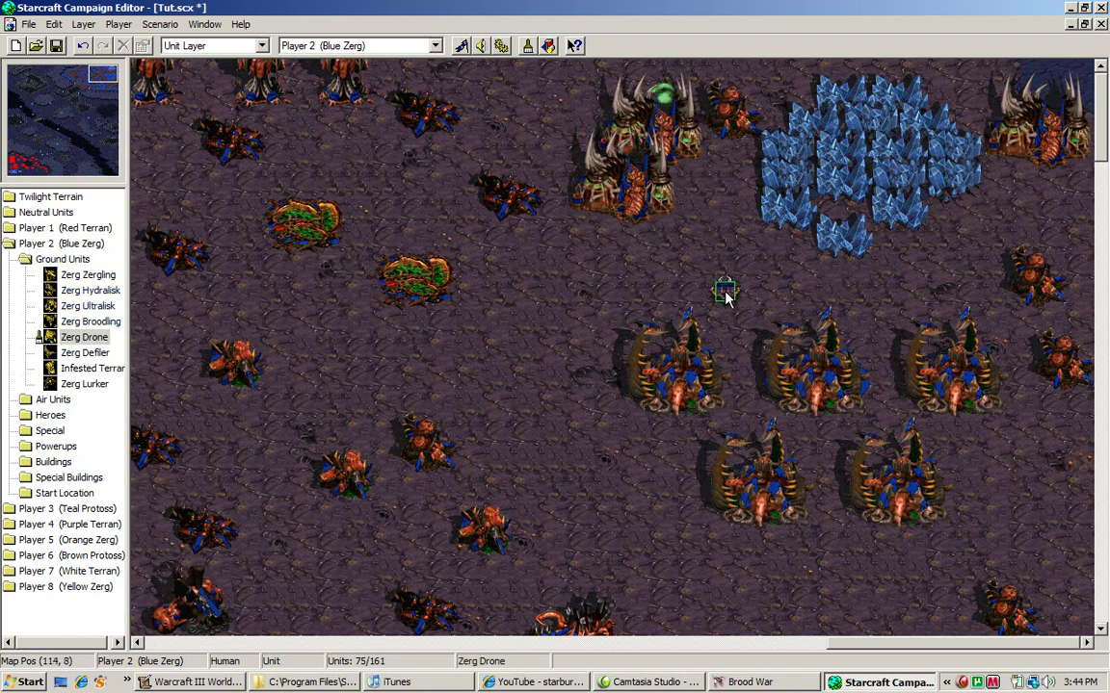
pyautogui.click(660, 309)
pyautogui.click(683, 290)
pyautogui.click(711, 303)
pyautogui.click(755, 311)
pyautogui.click(757, 282)
pyautogui.click(848, 292)
pyautogui.click(849, 318)
pyautogui.click(907, 297)
pyautogui.click(924, 280)
# Place two Zerg Ultralisks for Player 2: one southwest of the two green-mouthed buildings and one beside the Sunken Colony east of them
pyautogui.press('Left')
pyautogui.press('Left')
pyautogui.press('Left')
pyautogui.press('Left')
pyautogui.press('Left')
pyautogui.press('Left')
pyautogui.press('Left')
pyautogui.press('Left')
pyautogui.press('Left')
pyautogui.press('Left')
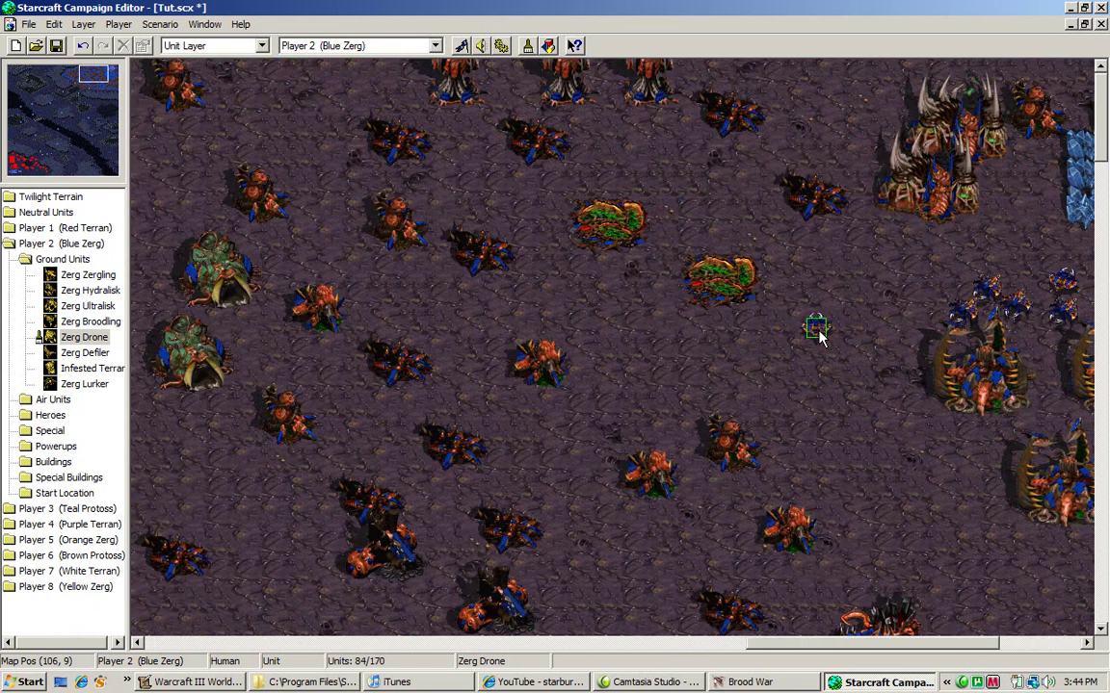
pyautogui.press('Left')
pyautogui.press('Left')
pyautogui.press('Left')
pyautogui.press('Left')
pyautogui.press('Left')
pyautogui.press('Left')
pyautogui.press('Left')
pyautogui.press('Down')
pyautogui.press('Down')
pyautogui.press('Down')
pyautogui.press('Down')
pyautogui.press('Down')
pyautogui.press('Down')
pyautogui.press('Down')
pyautogui.press('Down')
pyautogui.press('Down')
pyautogui.press('Down')
pyautogui.press('Down')
pyautogui.press('Down')
pyautogui.press('Left')
pyautogui.click(77, 305)
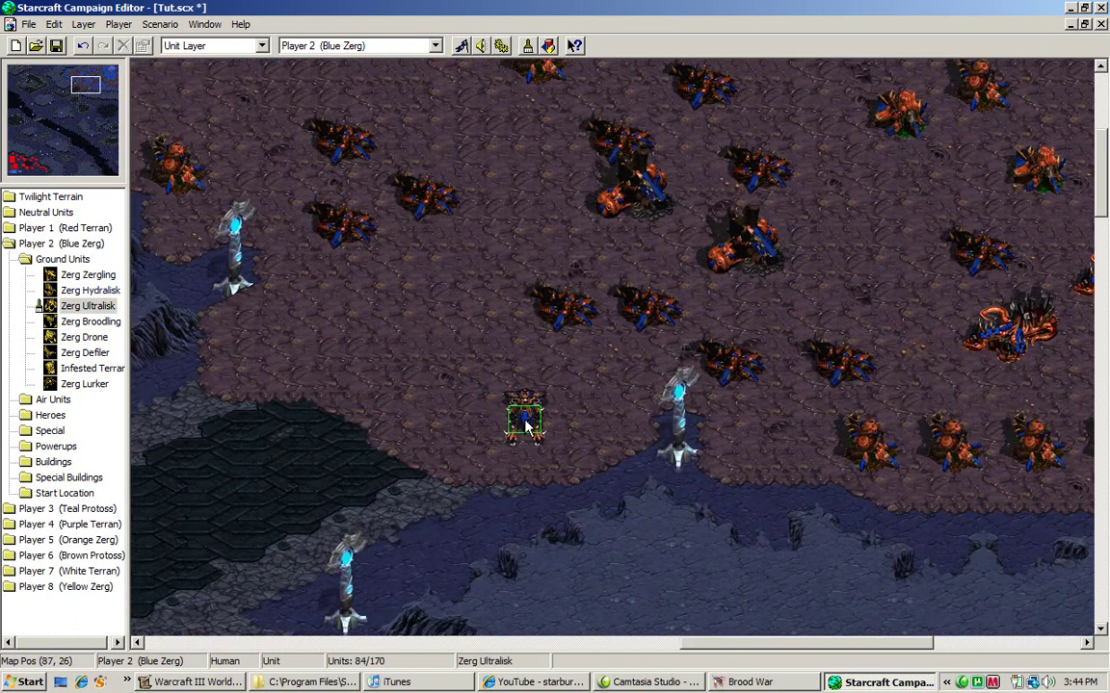
pyautogui.press('Up')
pyautogui.press('Up')
pyautogui.press('Up')
pyautogui.press('Up')
pyautogui.click(292, 173)
pyautogui.press('Up')
pyautogui.press('Up')
pyautogui.press('Up')
pyautogui.press('Up')
pyautogui.press('Up')
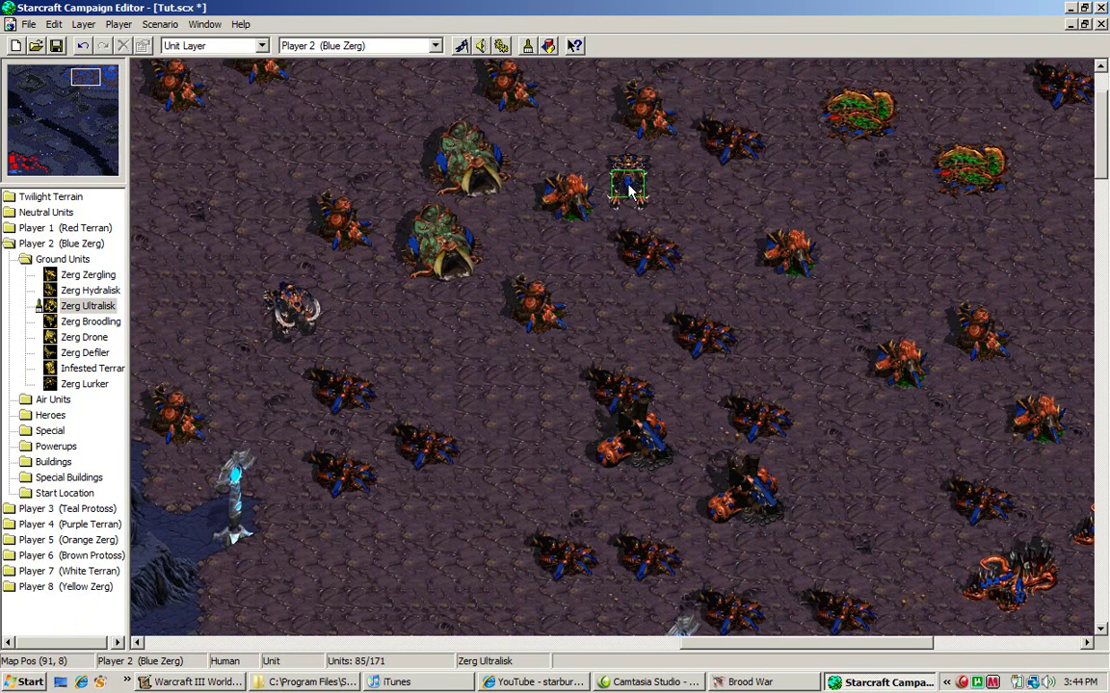
pyautogui.click(628, 190)
# Place eleven Zerg Hydralisks for Player 2 across the base's northwestern corner, inside the arc of outer colonies and up to the northern edge
pyautogui.press('Left')
pyautogui.press('Left')
pyautogui.press('Left')
pyautogui.click(55, 290)
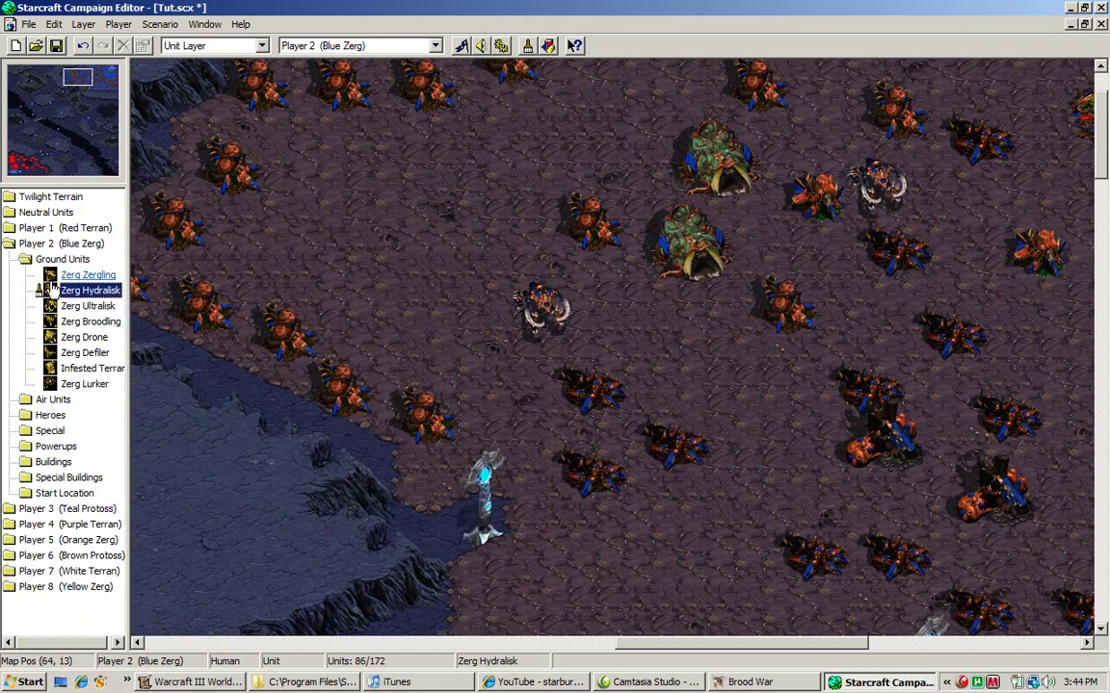
pyautogui.click(438, 261)
pyautogui.click(322, 231)
pyautogui.click(463, 197)
pyautogui.press('Up')
pyautogui.click(507, 175)
pyautogui.click(556, 193)
pyautogui.click(586, 179)
pyautogui.click(402, 192)
pyautogui.click(372, 221)
pyautogui.press('Up')
pyautogui.press('Up')
pyautogui.press('Up')
pyautogui.click(628, 201)
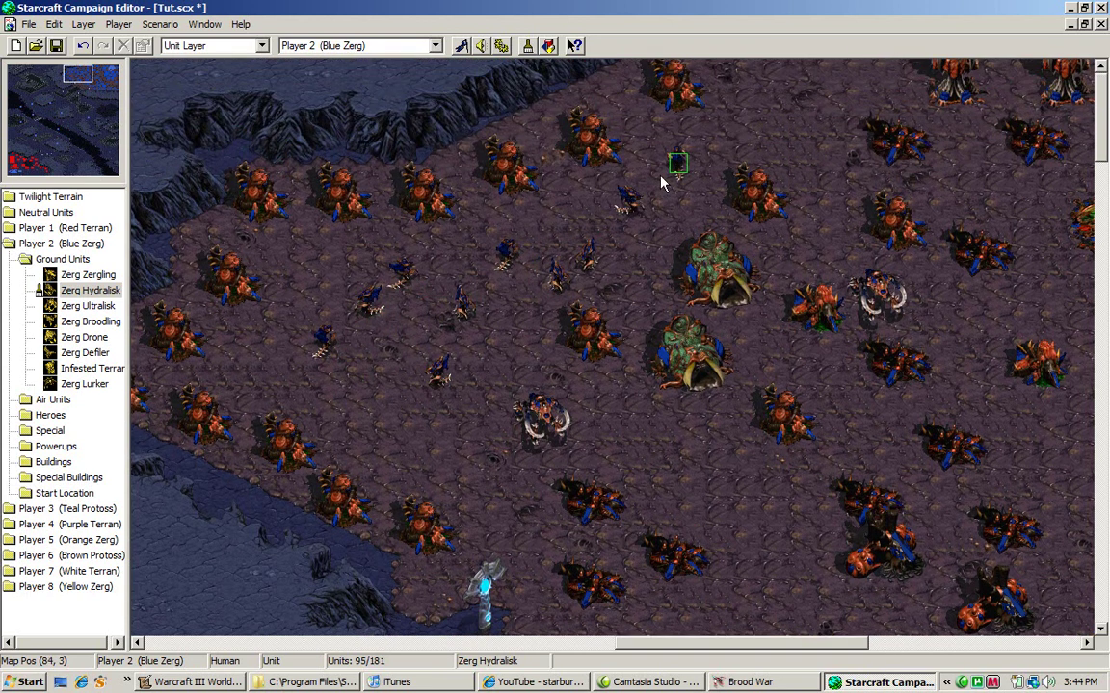
pyautogui.click(699, 144)
pyautogui.click(745, 103)
# Place seven Zerg Hydralisks for Player 2 around the two flat green pool buildings in the middle of the base
pyautogui.press('Right')
pyautogui.press('Right')
pyautogui.press('Right')
pyautogui.press('Right')
pyautogui.press('Right')
pyautogui.press('Right')
pyautogui.press('Right')
pyautogui.press('Right')
pyautogui.press('Right')
pyautogui.press('Right')
pyautogui.press('Right')
pyautogui.press('Right')
pyautogui.press('Right')
pyautogui.press('Right')
pyautogui.press('Right')
pyautogui.press('Right')
pyautogui.press('Right')
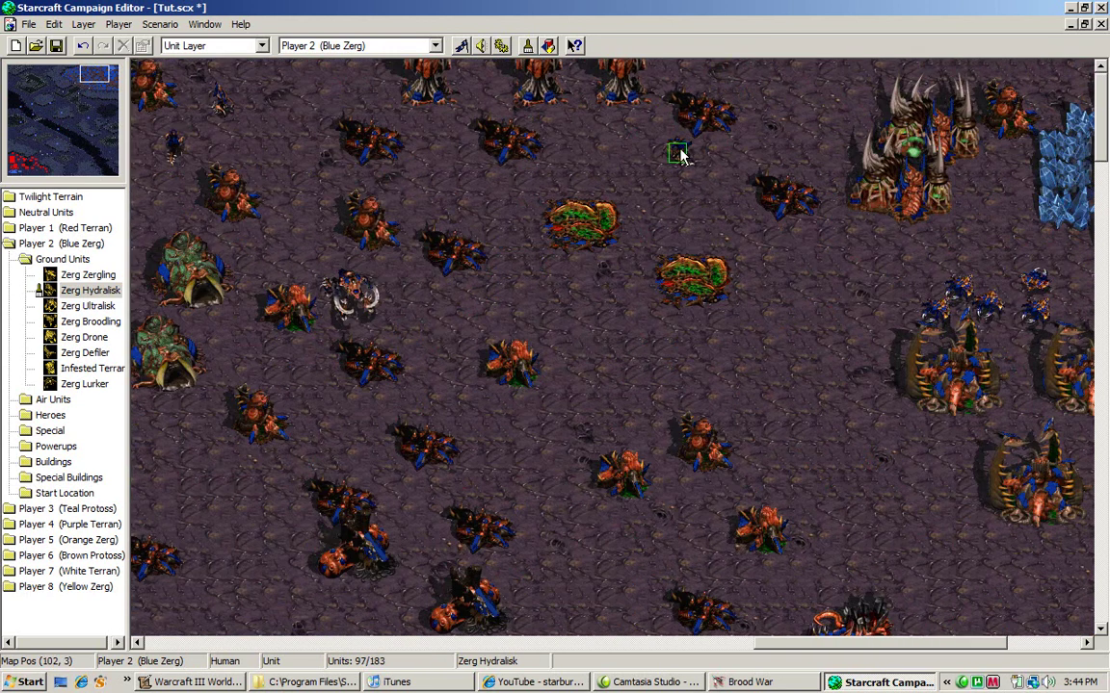
pyautogui.click(687, 190)
pyautogui.click(619, 267)
pyautogui.click(594, 308)
pyautogui.click(616, 353)
pyautogui.click(757, 359)
pyautogui.click(773, 297)
pyautogui.click(816, 381)
# Place a trail of Zerg Zerglings for Player 2 from the southeastern Sunken Colonies southwest past the Defiler Mounds
pyautogui.press('Down')
pyautogui.press('Down')
pyautogui.press('Down')
pyautogui.press('Down')
pyautogui.press('Down')
pyautogui.press('Down')
pyautogui.click(88, 275)
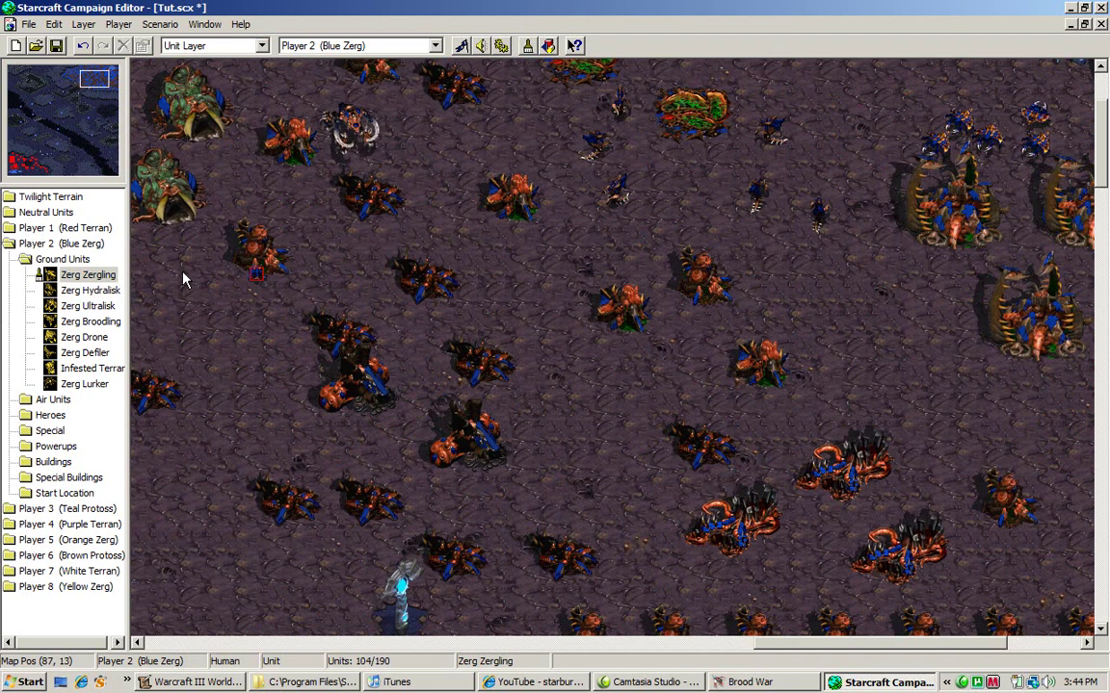
pyautogui.click(790, 302)
pyautogui.click(688, 345)
pyautogui.click(670, 374)
pyautogui.click(608, 409)
pyautogui.click(602, 455)
pyautogui.click(606, 477)
pyautogui.click(670, 477)
pyautogui.click(667, 503)
pyautogui.click(604, 510)
pyautogui.click(555, 491)
pyautogui.click(503, 492)
# Scatter more Zerg Zerglings for Player 2 among the Creep Colonies in the southwestern part of the base, continuing up toward the Ultralisk
pyautogui.press('Left')
pyautogui.press('Left')
pyautogui.click(476, 497)
pyautogui.click(331, 399)
pyautogui.click(301, 371)
pyautogui.click(285, 433)
pyautogui.click(458, 443)
pyautogui.click(384, 500)
pyautogui.click(260, 507)
pyautogui.click(258, 427)
pyautogui.click(248, 335)
pyautogui.click(248, 305)
pyautogui.click(350, 286)
pyautogui.click(397, 263)
pyautogui.click(250, 249)
pyautogui.click(198, 280)
# Place six Zerg Zerglings for Player 2 in the open area between the Defiler Mounds and the large hatchery buildings
pyautogui.press('Right')
pyautogui.press('Right')
pyautogui.press('Right')
pyautogui.press('Right')
pyautogui.press('Right')
pyautogui.press('Right')
pyautogui.press('Right')
pyautogui.press('Right')
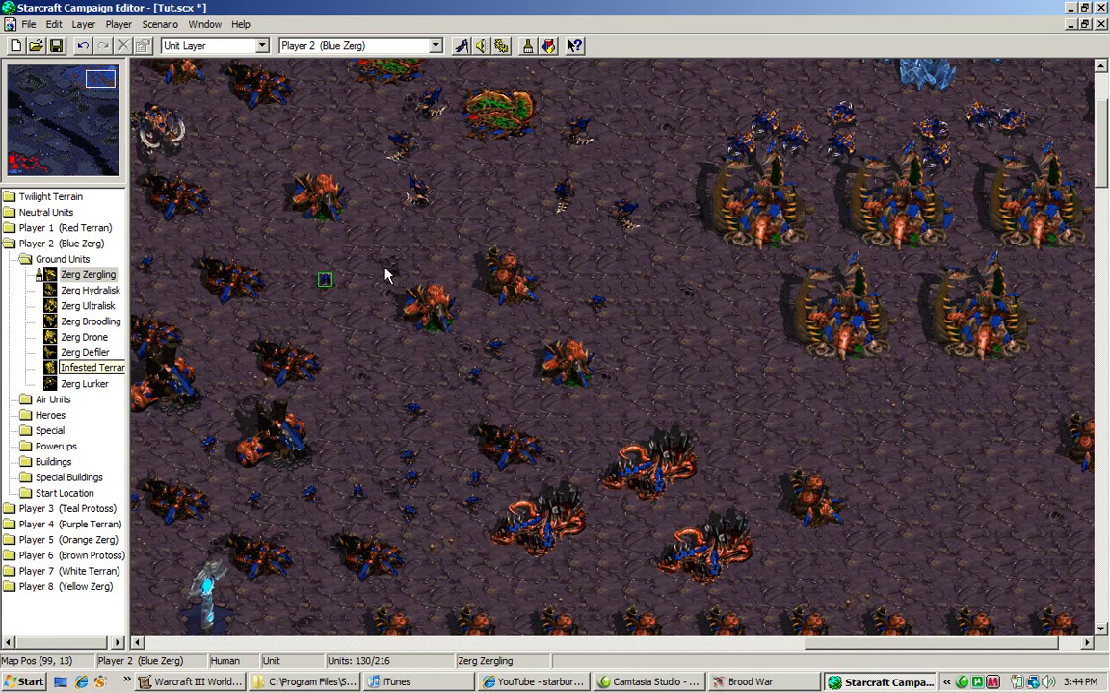
pyautogui.press('Right')
pyautogui.press('Right')
pyautogui.press('Right')
pyautogui.click(553, 316)
pyautogui.click(606, 350)
pyautogui.click(576, 393)
pyautogui.click(539, 414)
pyautogui.click(677, 425)
pyautogui.click(722, 418)
# Place twelve Zerg Overlords for Player 2 over and around the five large hatchery buildings south of the mineral field
pyautogui.press('Up')
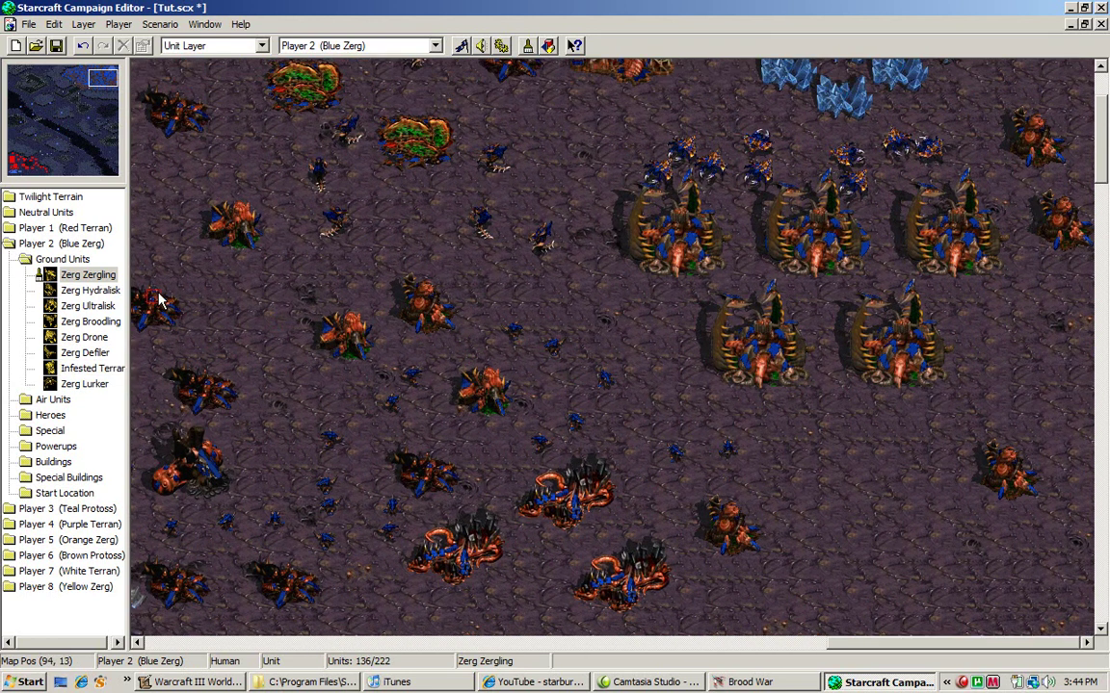
pyautogui.press('Up')
pyautogui.press('Up')
pyautogui.press('Up')
pyautogui.press('Up')
pyautogui.click(53, 399)
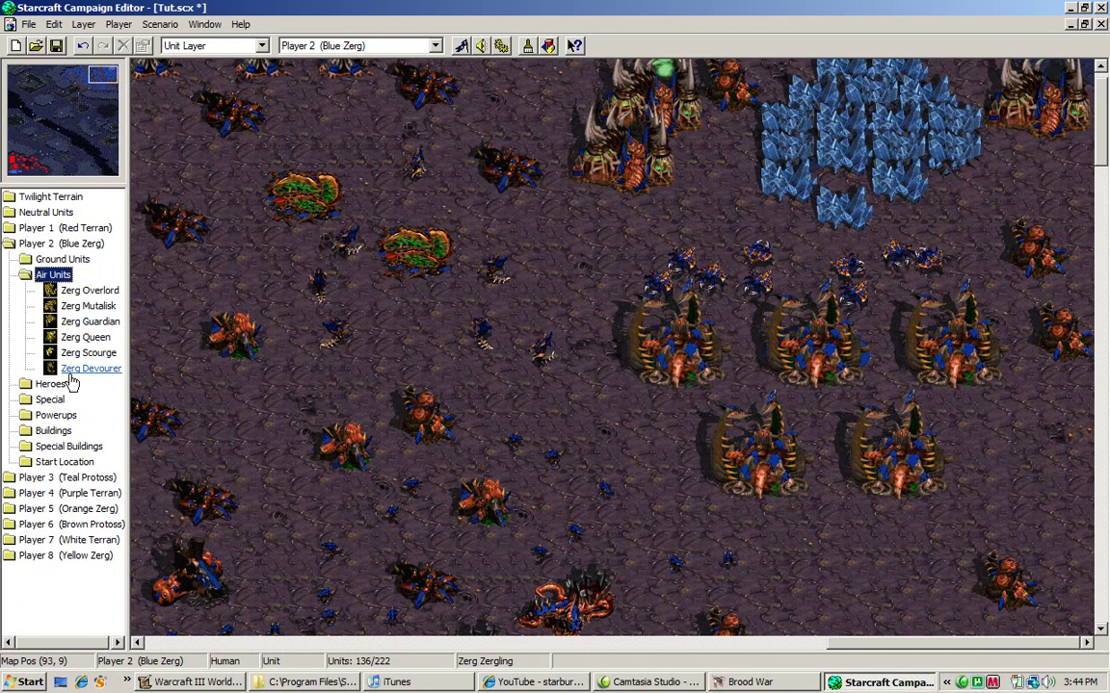
pyautogui.click(79, 290)
pyautogui.click(803, 338)
pyautogui.click(838, 427)
pyautogui.click(753, 433)
pyautogui.click(690, 427)
pyautogui.click(662, 368)
pyautogui.click(591, 353)
pyautogui.click(558, 433)
pyautogui.click(762, 498)
pyautogui.click(889, 464)
pyautogui.click(916, 387)
pyautogui.click(921, 319)
pyautogui.click(839, 276)
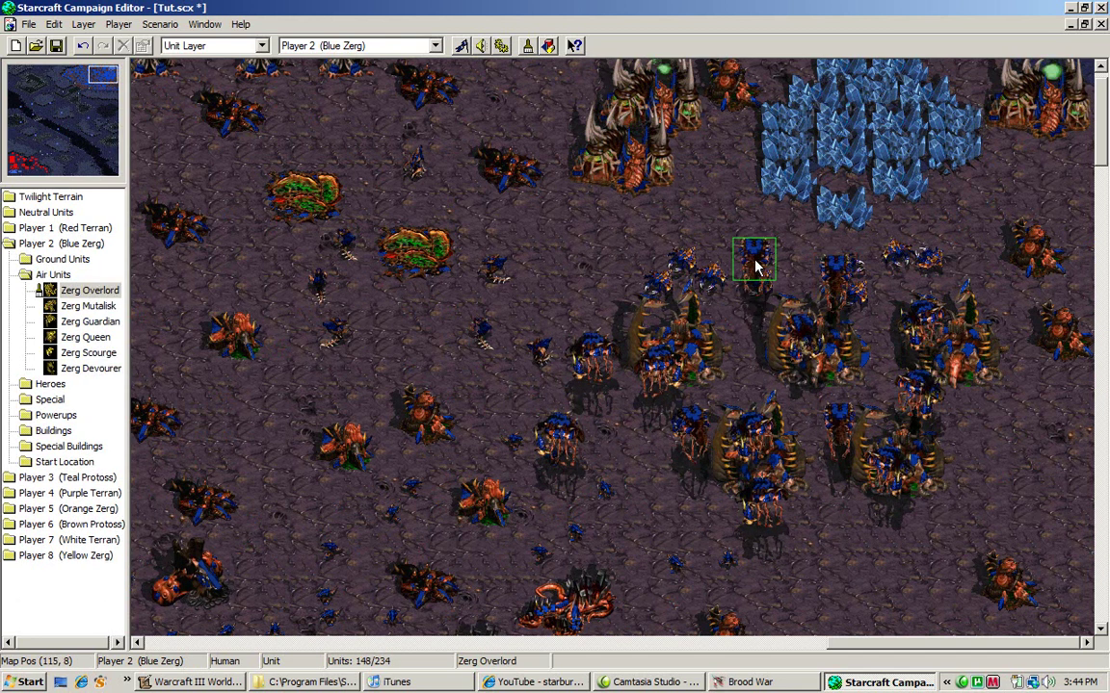
# Add seven more Zerg Overlords for Player 2 in an arc running west above the hatchery buildings and down toward the Sunken Colonies
pyautogui.click(718, 249)
pyautogui.click(623, 248)
pyautogui.click(560, 264)
pyautogui.click(494, 259)
pyautogui.click(464, 306)
pyautogui.click(461, 352)
pyautogui.click(488, 411)
pyautogui.press('Left')
pyautogui.press('Down')
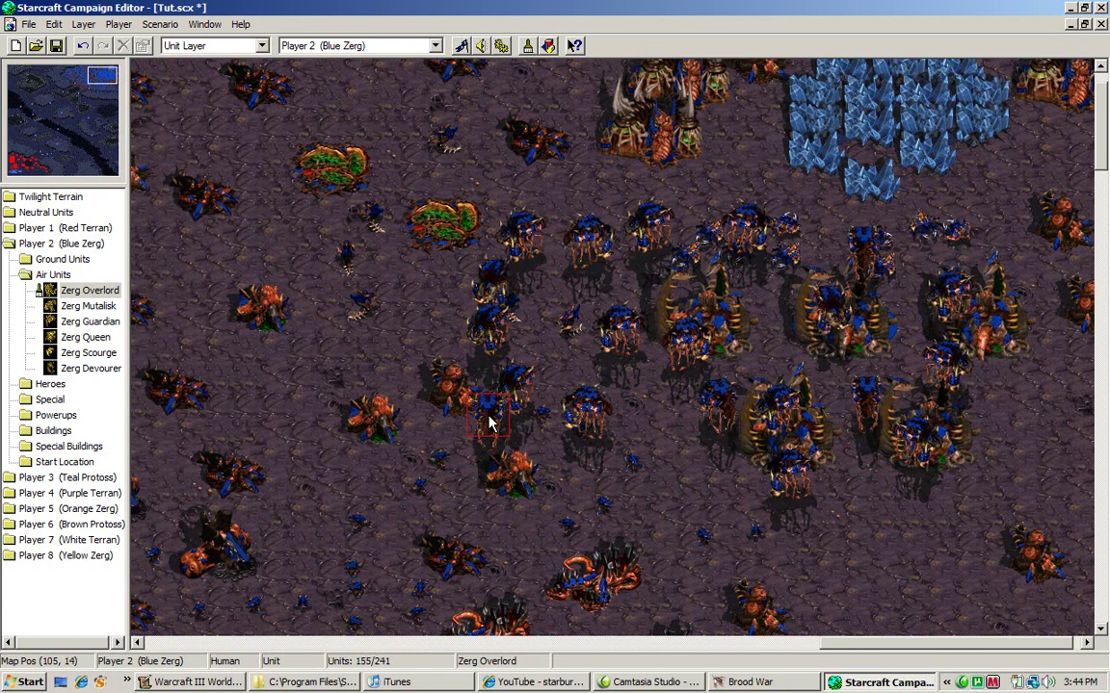
pyautogui.rightClick(489, 416)
# Look over the western part of Player 2's Zerg base and Player 1's Terran base in the map's southwest corner
pyautogui.press('Left')
pyautogui.press('Left')
pyautogui.press('Left')
pyautogui.press('Left')
pyautogui.press('Left')
pyautogui.press('Left')
pyautogui.press('Left')
pyautogui.press('Left')
pyautogui.press('Left')
pyautogui.press('Left')
pyautogui.press('Left')
pyautogui.press('Left')
pyautogui.press('Left')
pyautogui.press('Left')
pyautogui.press('Left')
pyautogui.press('Left')
pyautogui.press('Left')
pyautogui.press('Left')
pyautogui.press('Left')
pyautogui.press('Left')
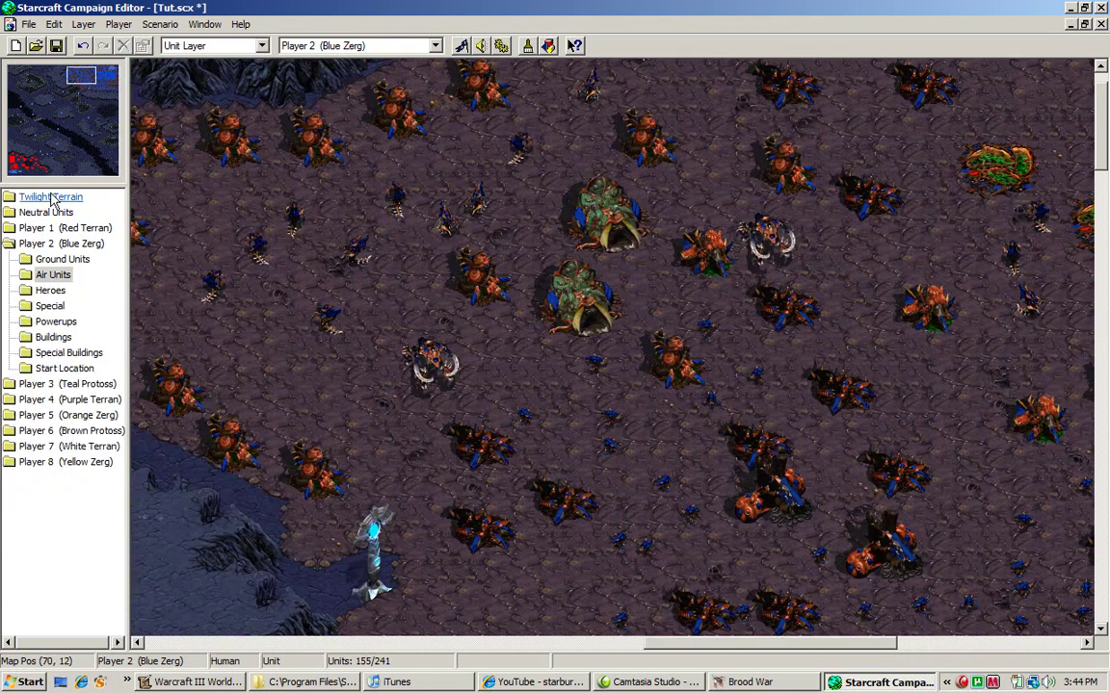
pyautogui.moveTo(43, 166); pyautogui.dragTo(19, 169)
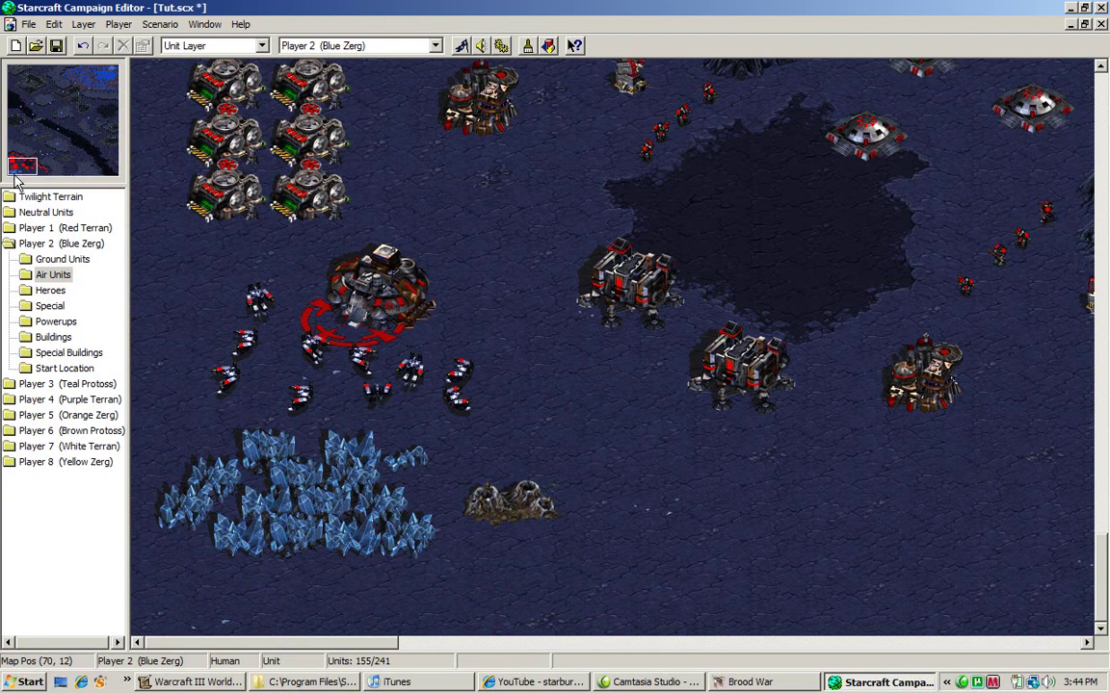
# Open the player settings, select Player 1 and bring up the choices for its control type
pyautogui.click(118, 24)
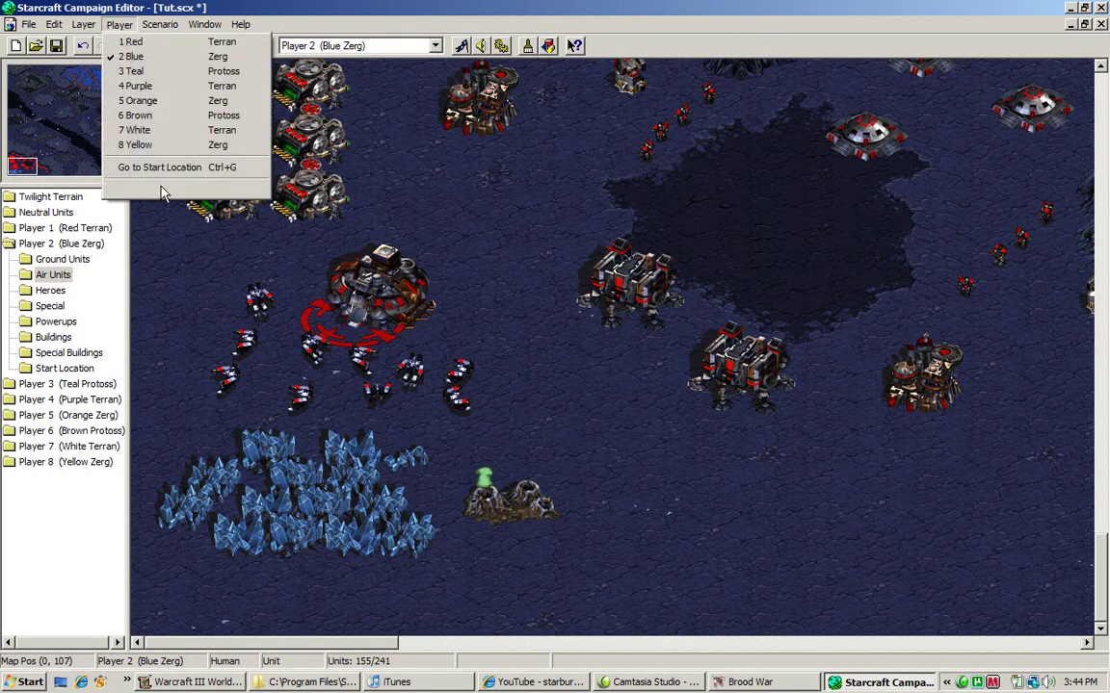
pyautogui.click(154, 190)
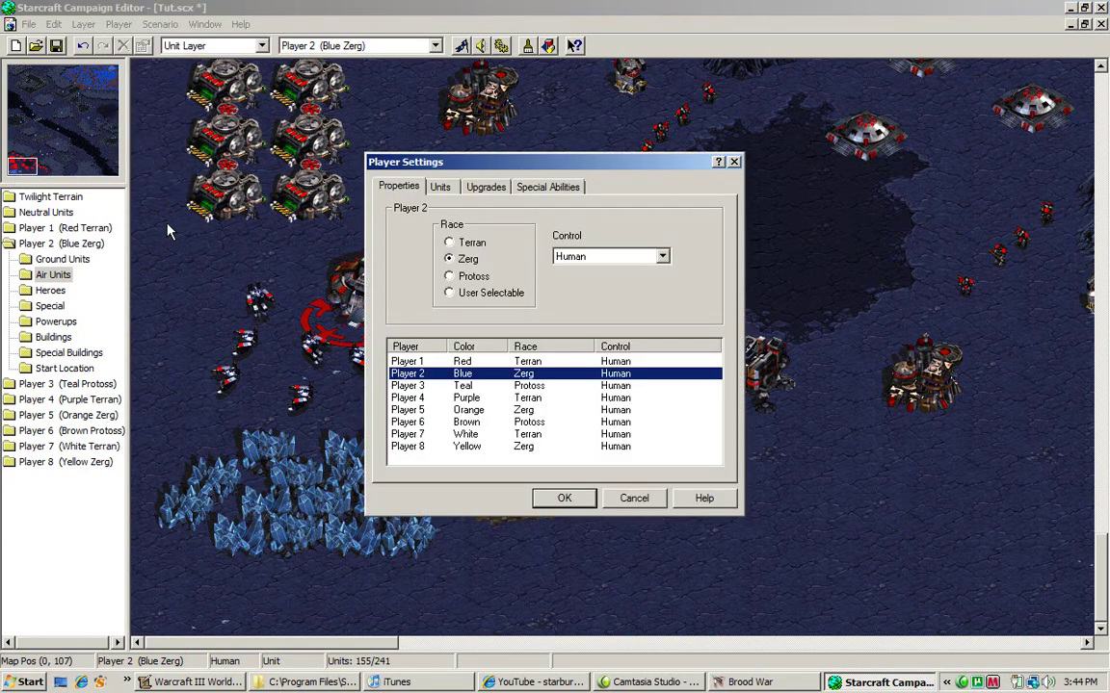
pyautogui.moveTo(593, 163); pyautogui.dragTo(690, 142)
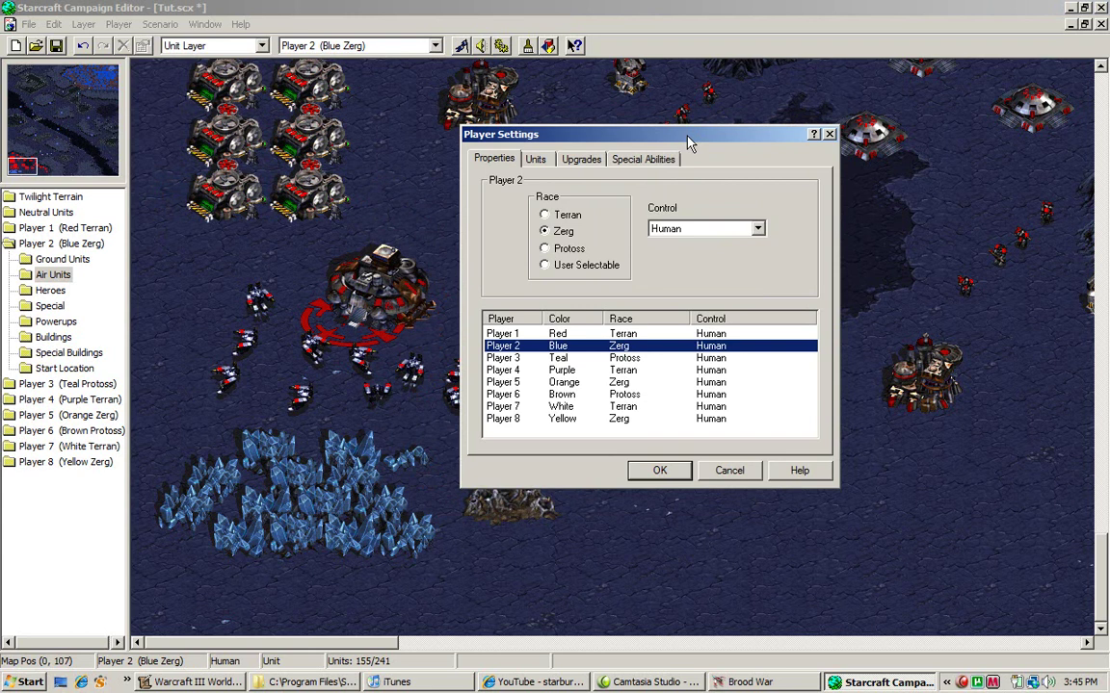
pyautogui.click(535, 334)
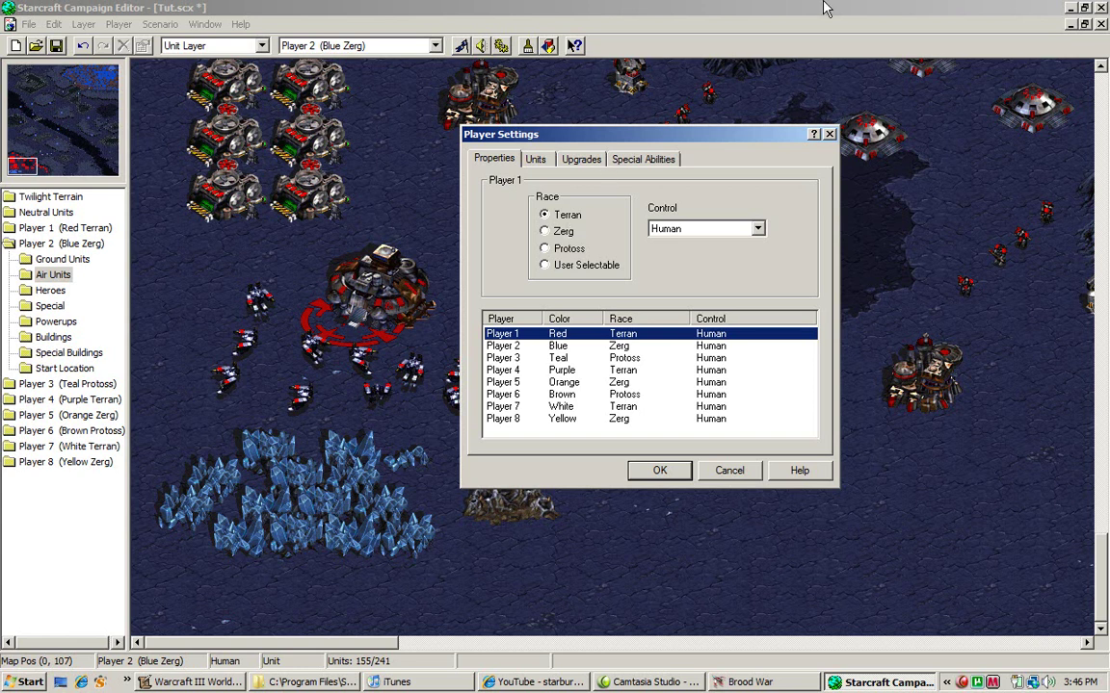
pyautogui.click(721, 231)
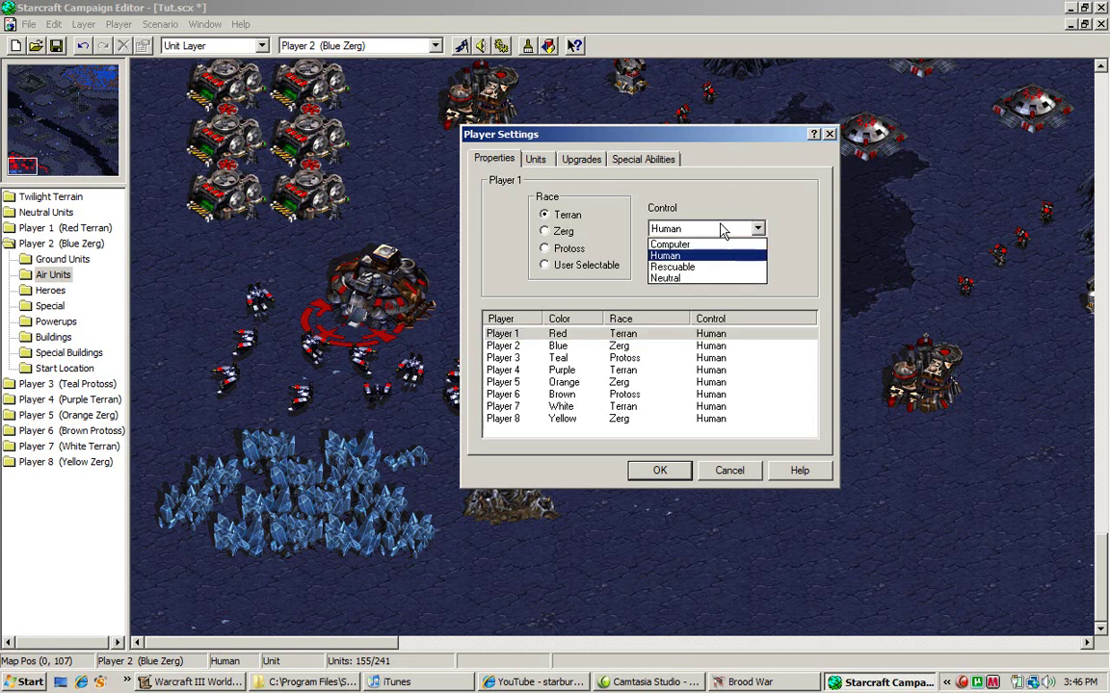